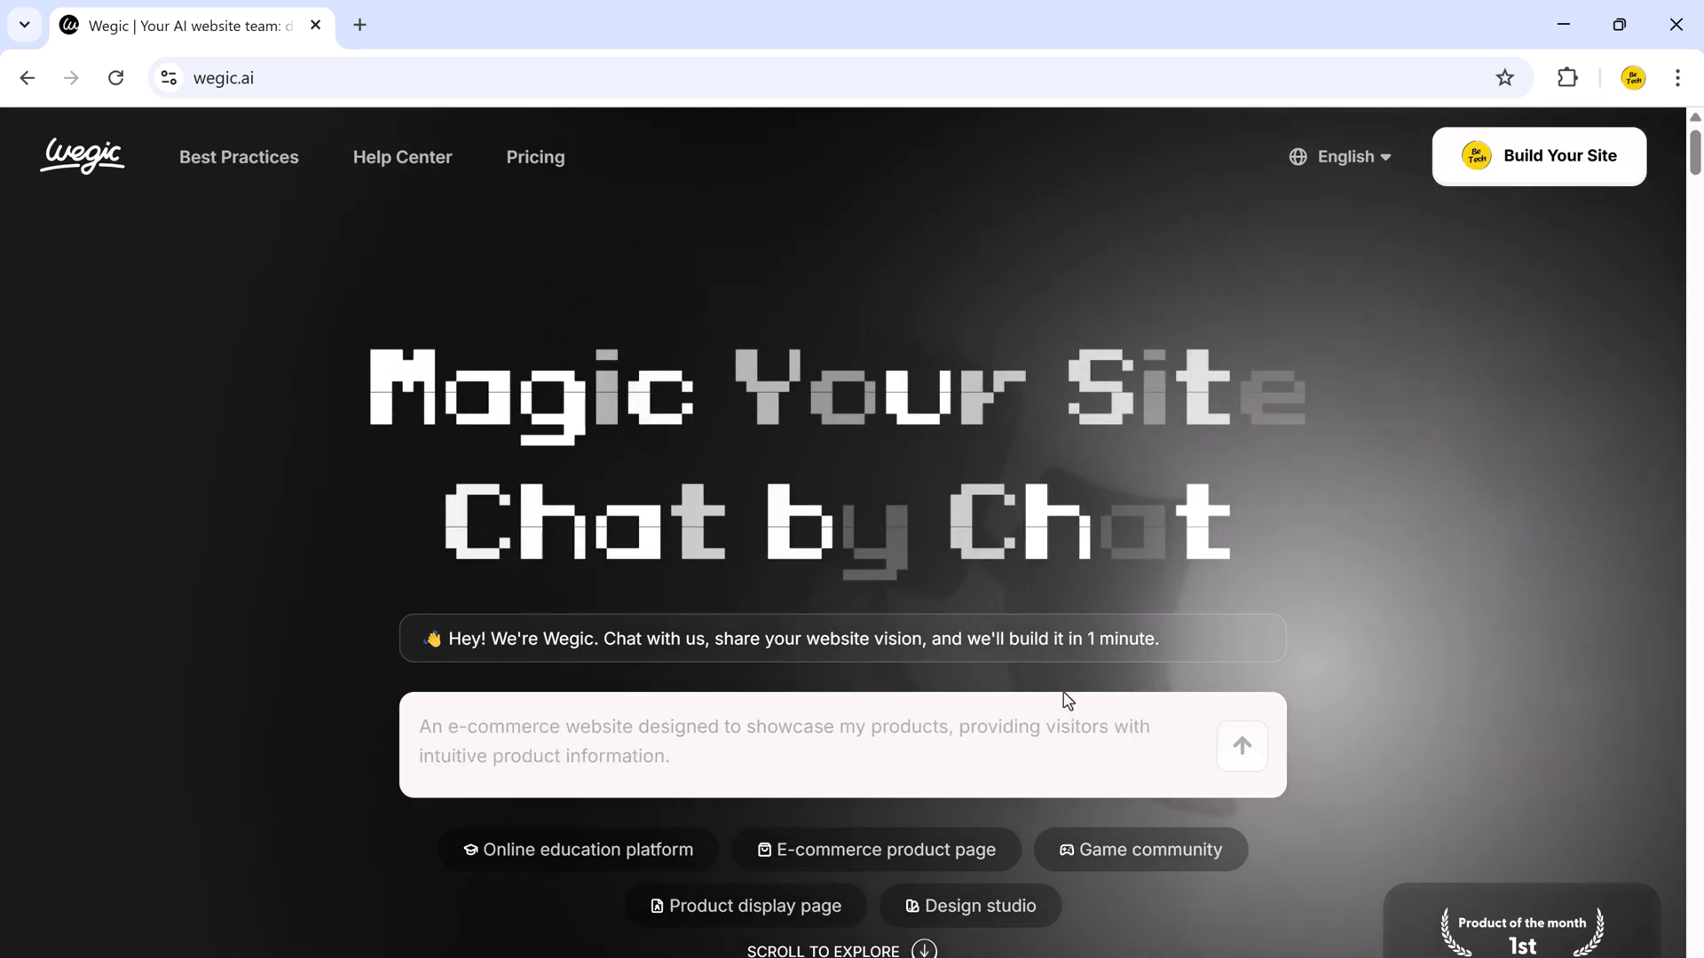
Start building a new Wegic site, describing it as a 'Digital Products Store'
{"action": "scroll", "coordinate": [1062, 690], "scroll_direction": "down", "scroll_amount": 5}
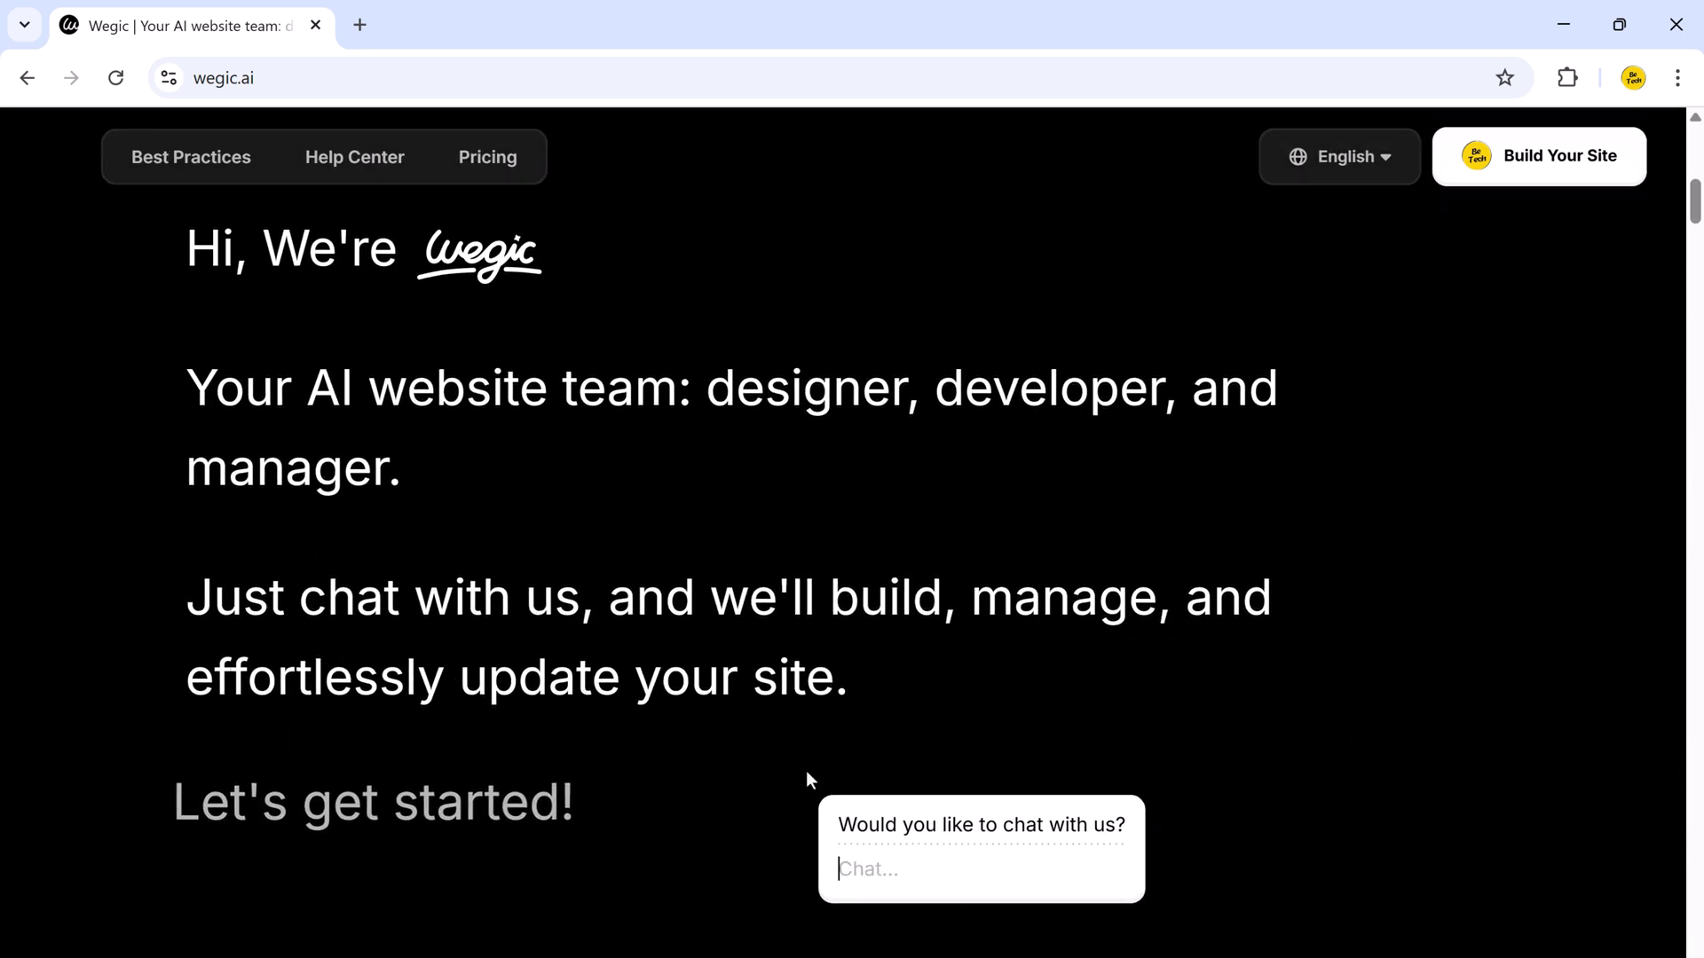
{"action": "scroll", "coordinate": [808, 776], "scroll_direction": "down", "scroll_amount": 5}
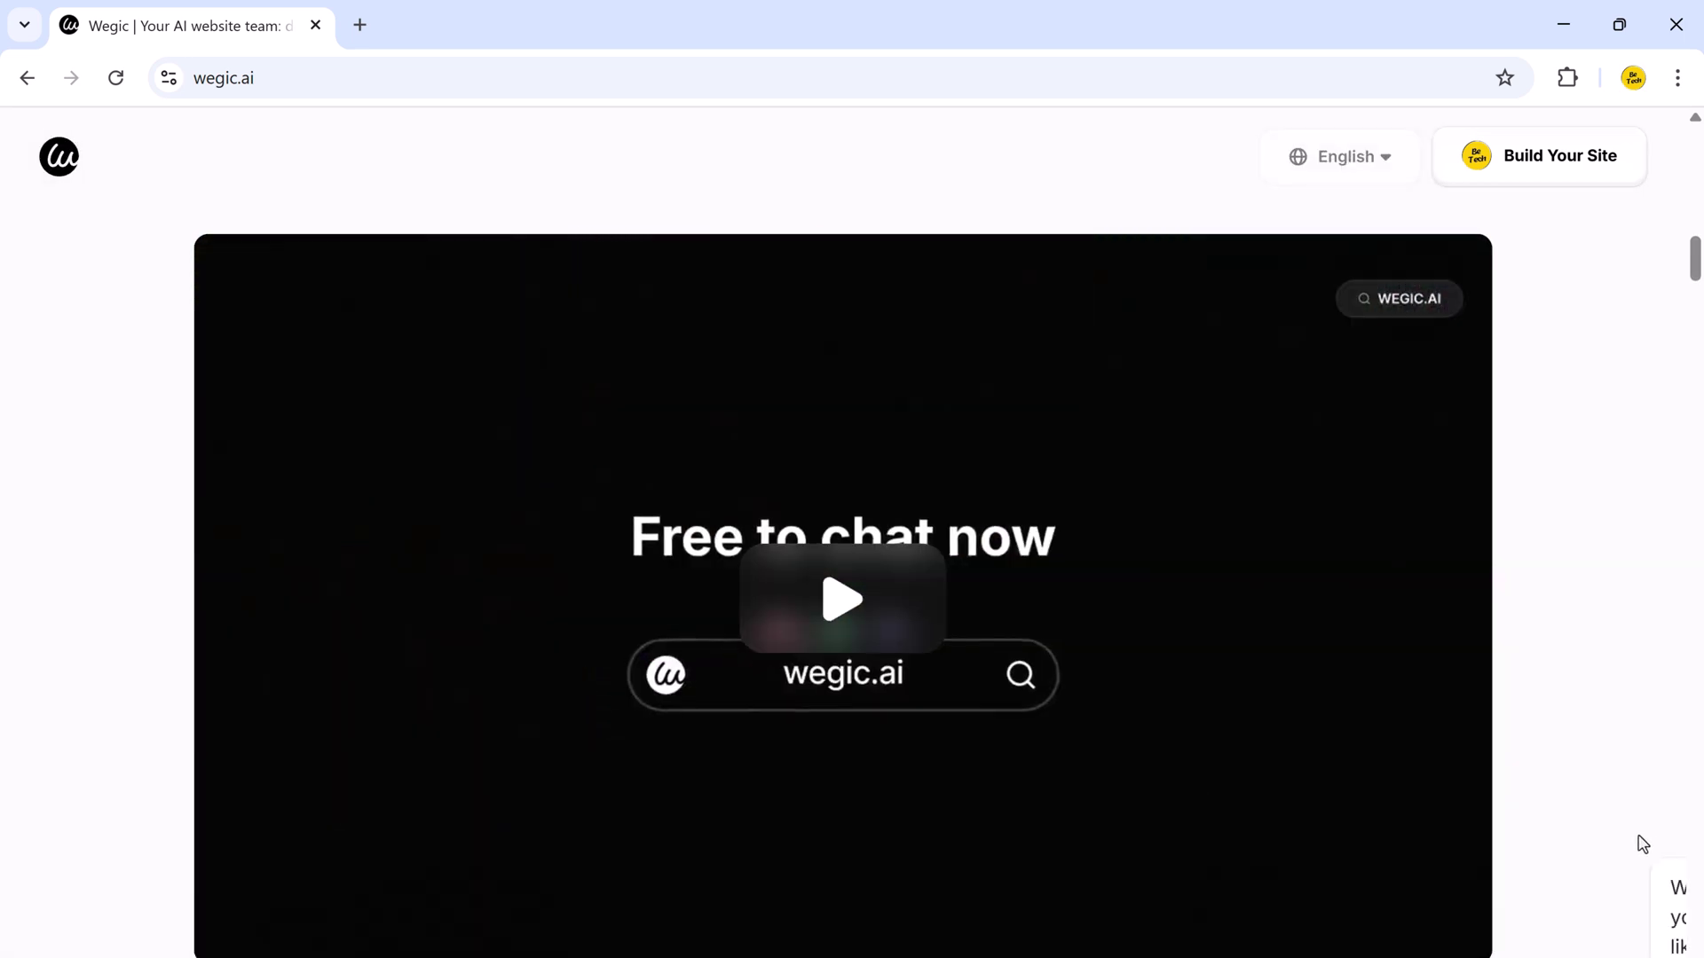
{"action": "scroll", "coordinate": [1639, 844], "scroll_direction": "down", "scroll_amount": 10}
{"action": "scroll", "coordinate": [1638, 836], "scroll_direction": "down", "scroll_amount": 5}
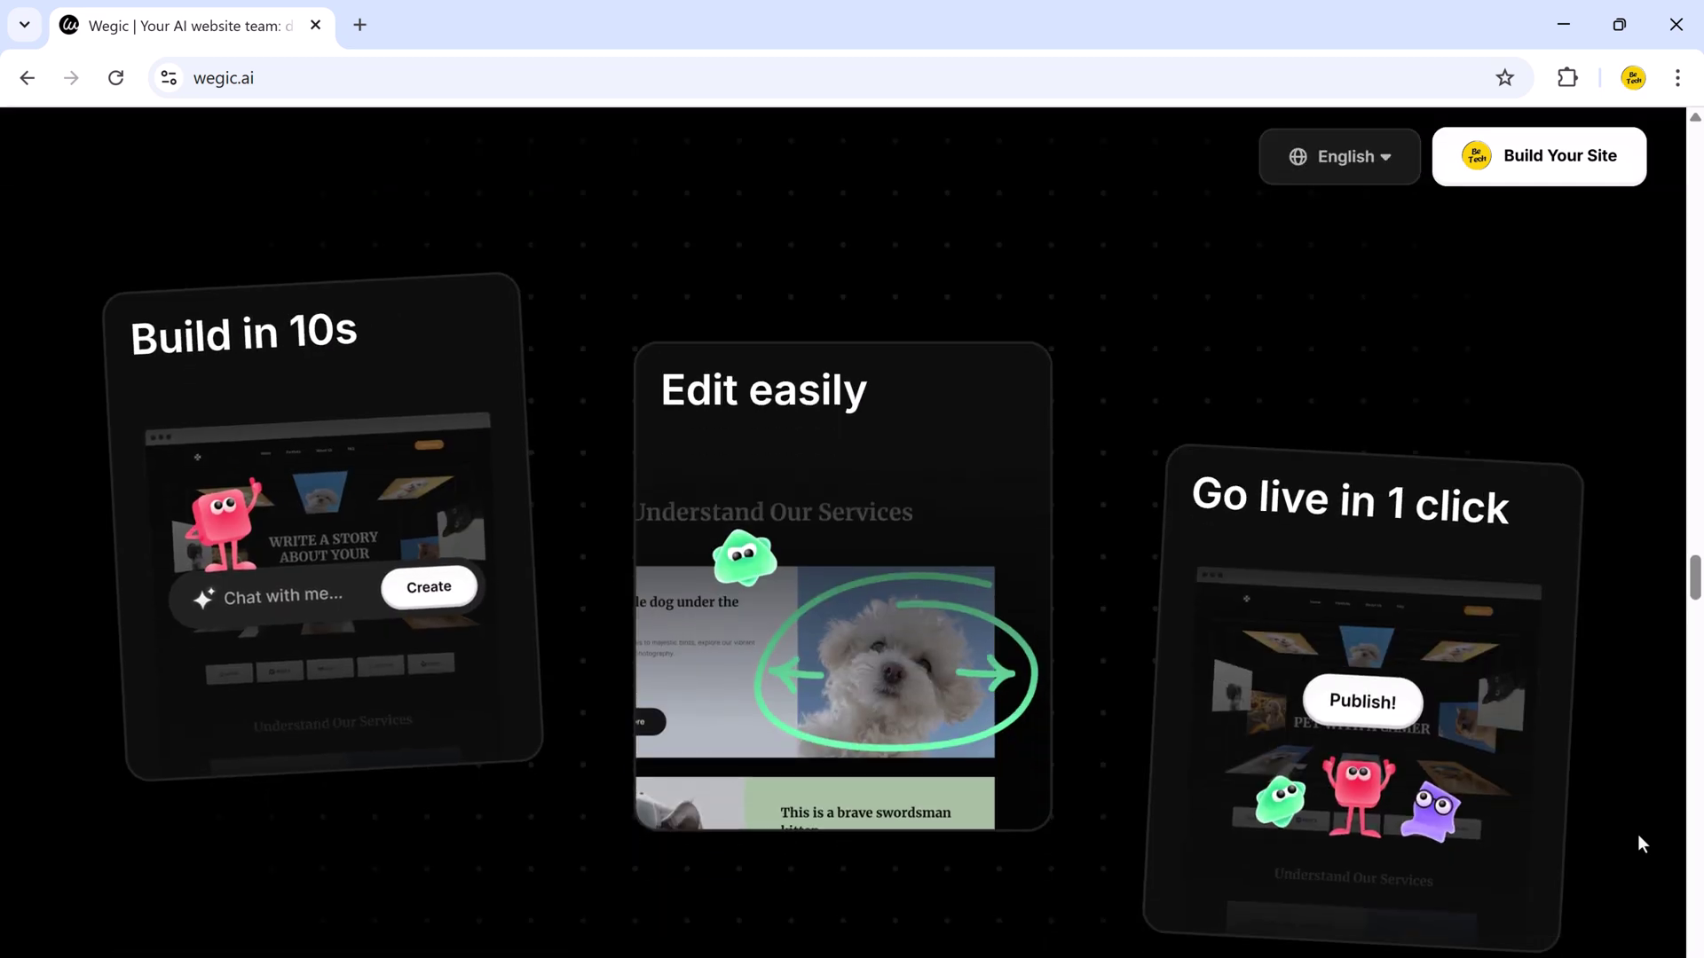
{"action": "scroll", "coordinate": [1638, 834], "scroll_direction": "down", "scroll_amount": 1}
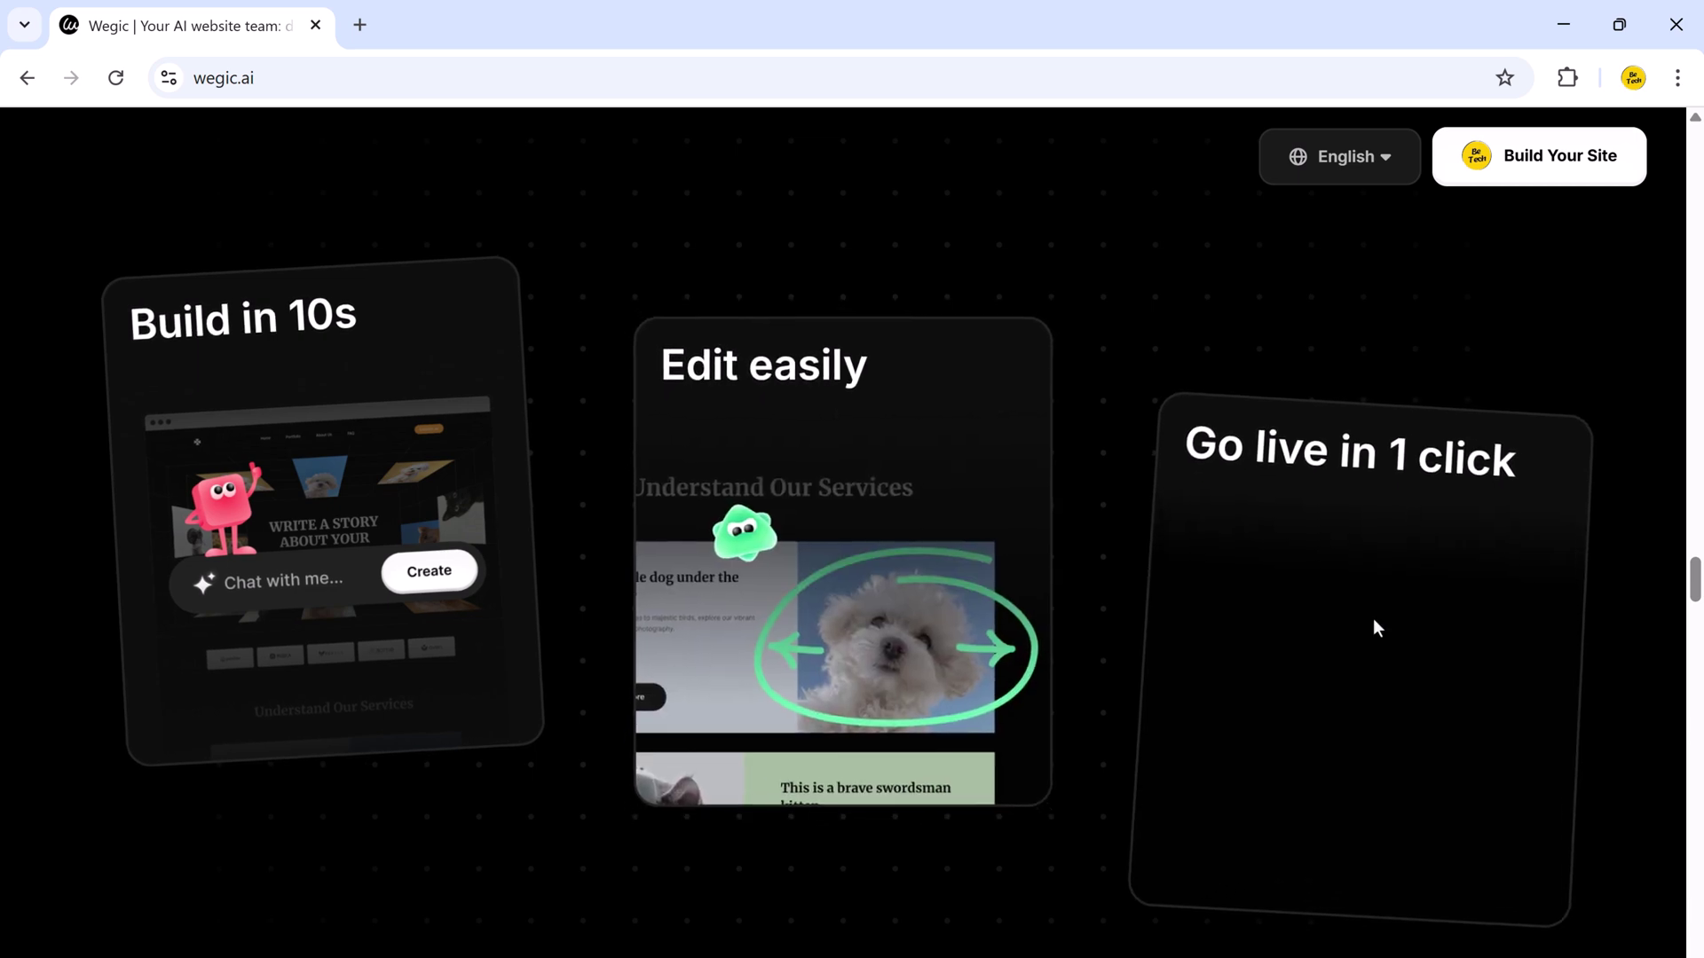
{"action": "scroll", "coordinate": [1225, 616], "scroll_direction": "up", "scroll_amount": 5}
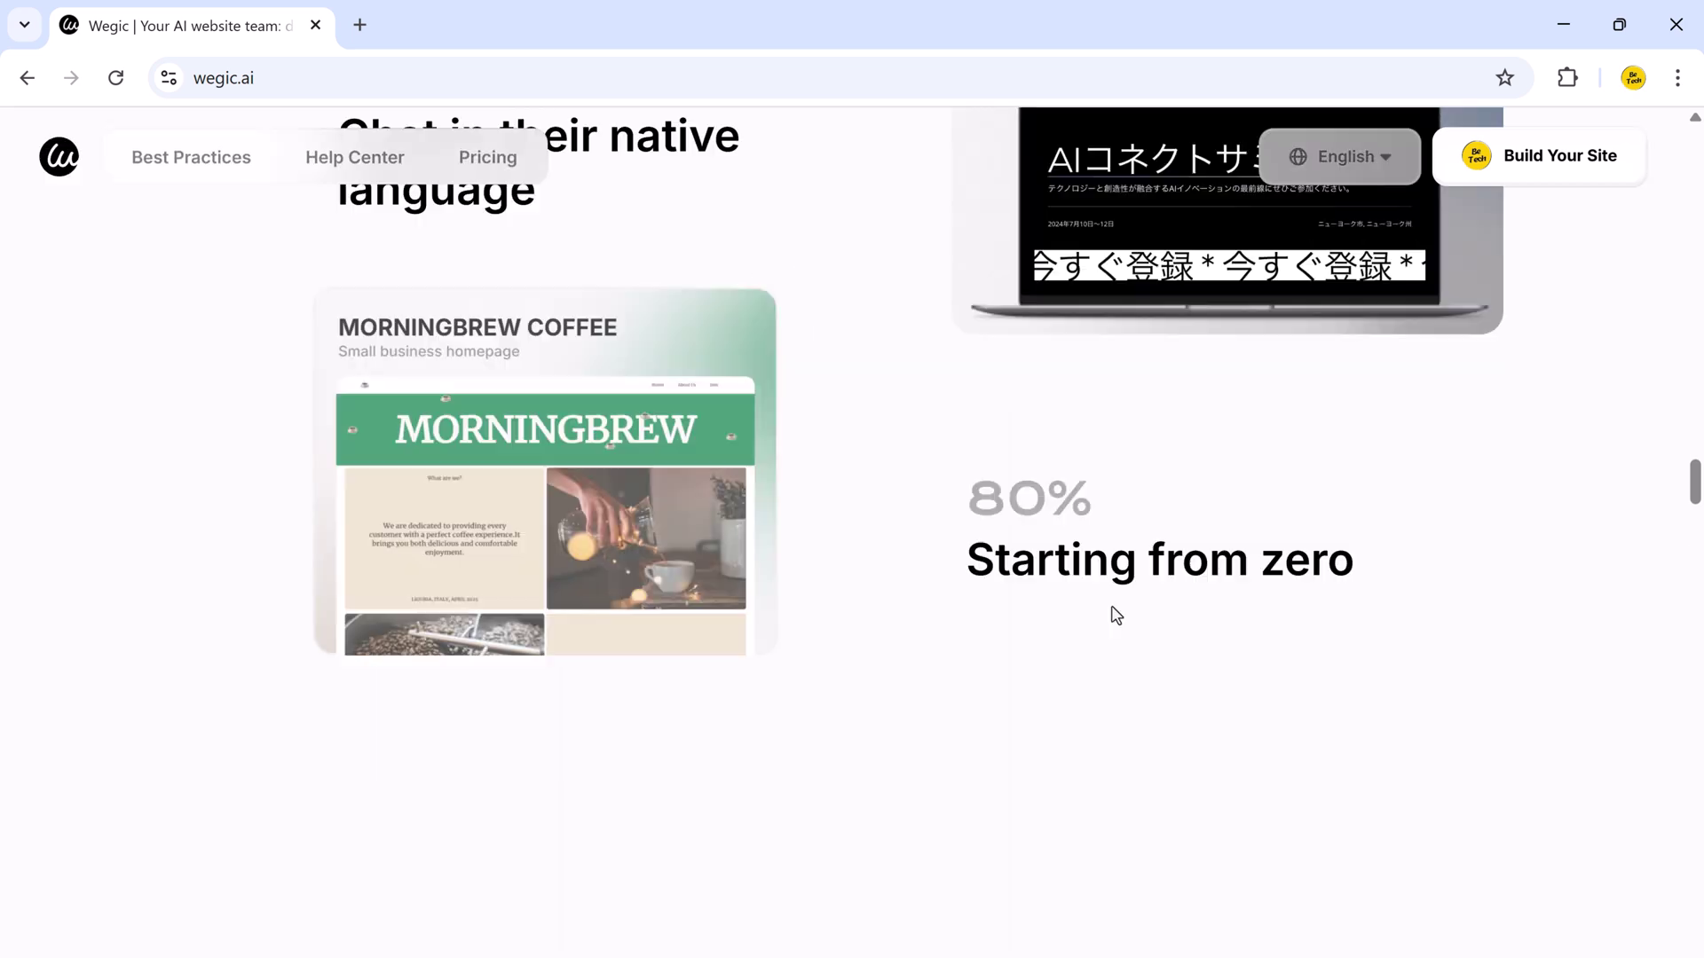
{"action": "scroll", "coordinate": [1115, 617], "scroll_direction": "up", "scroll_amount": 10}
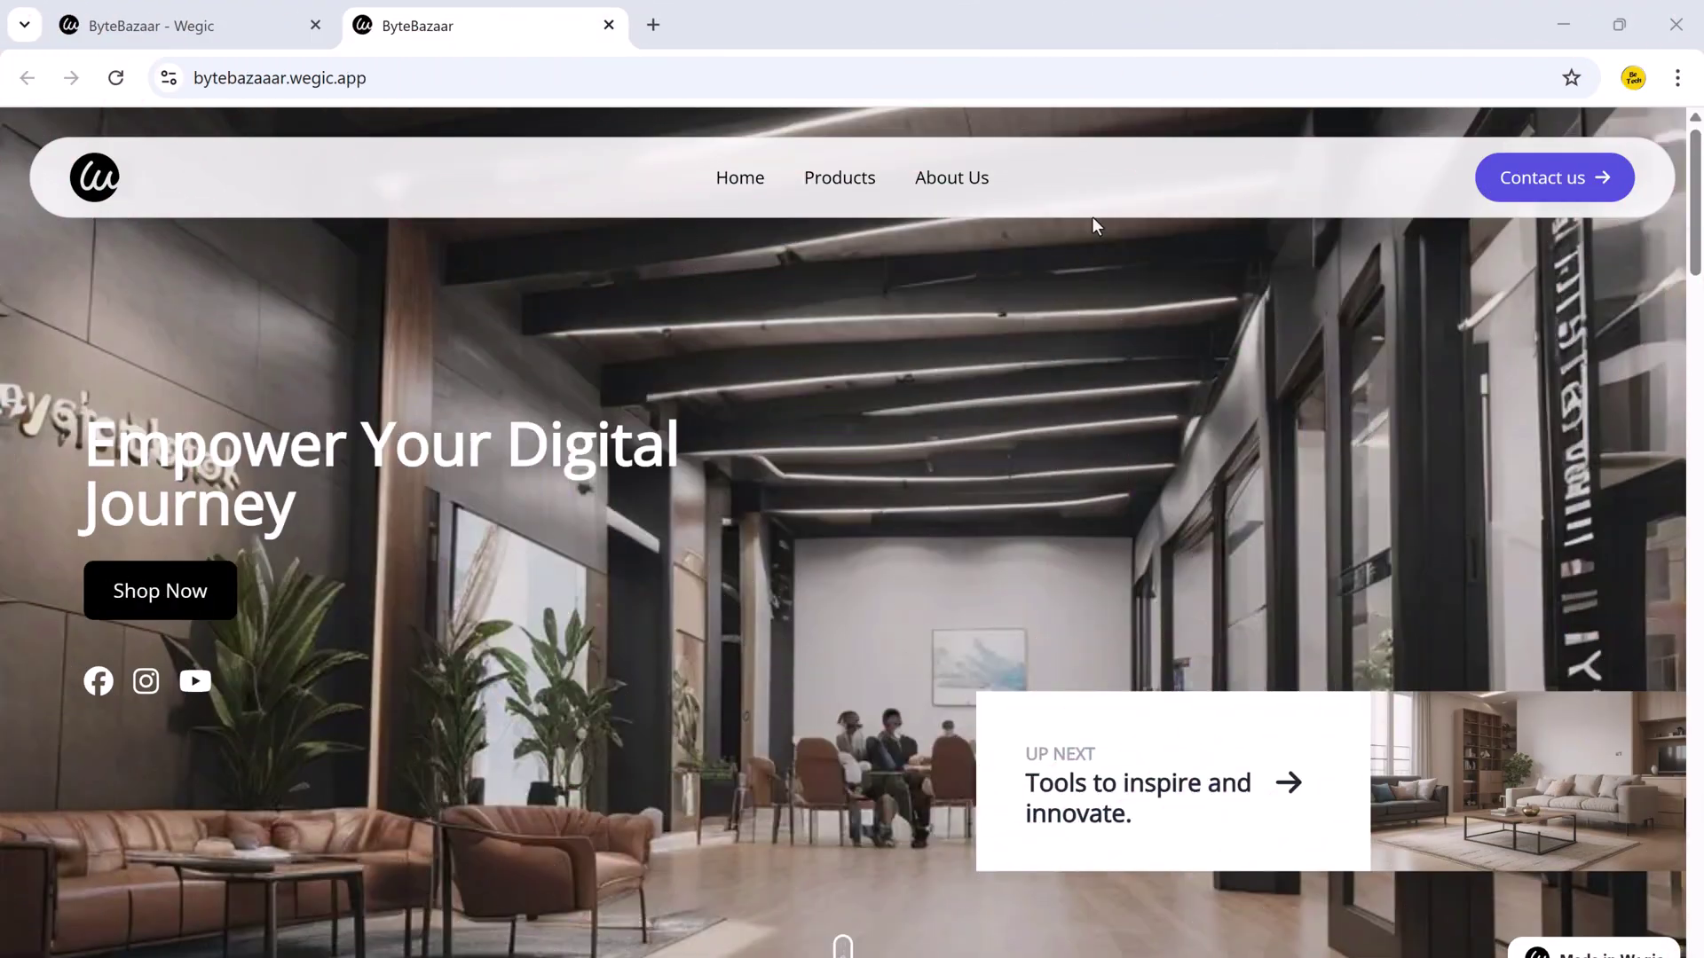
{"action": "scroll", "coordinate": [377, 490], "scroll_direction": "down", "scroll_amount": 9}
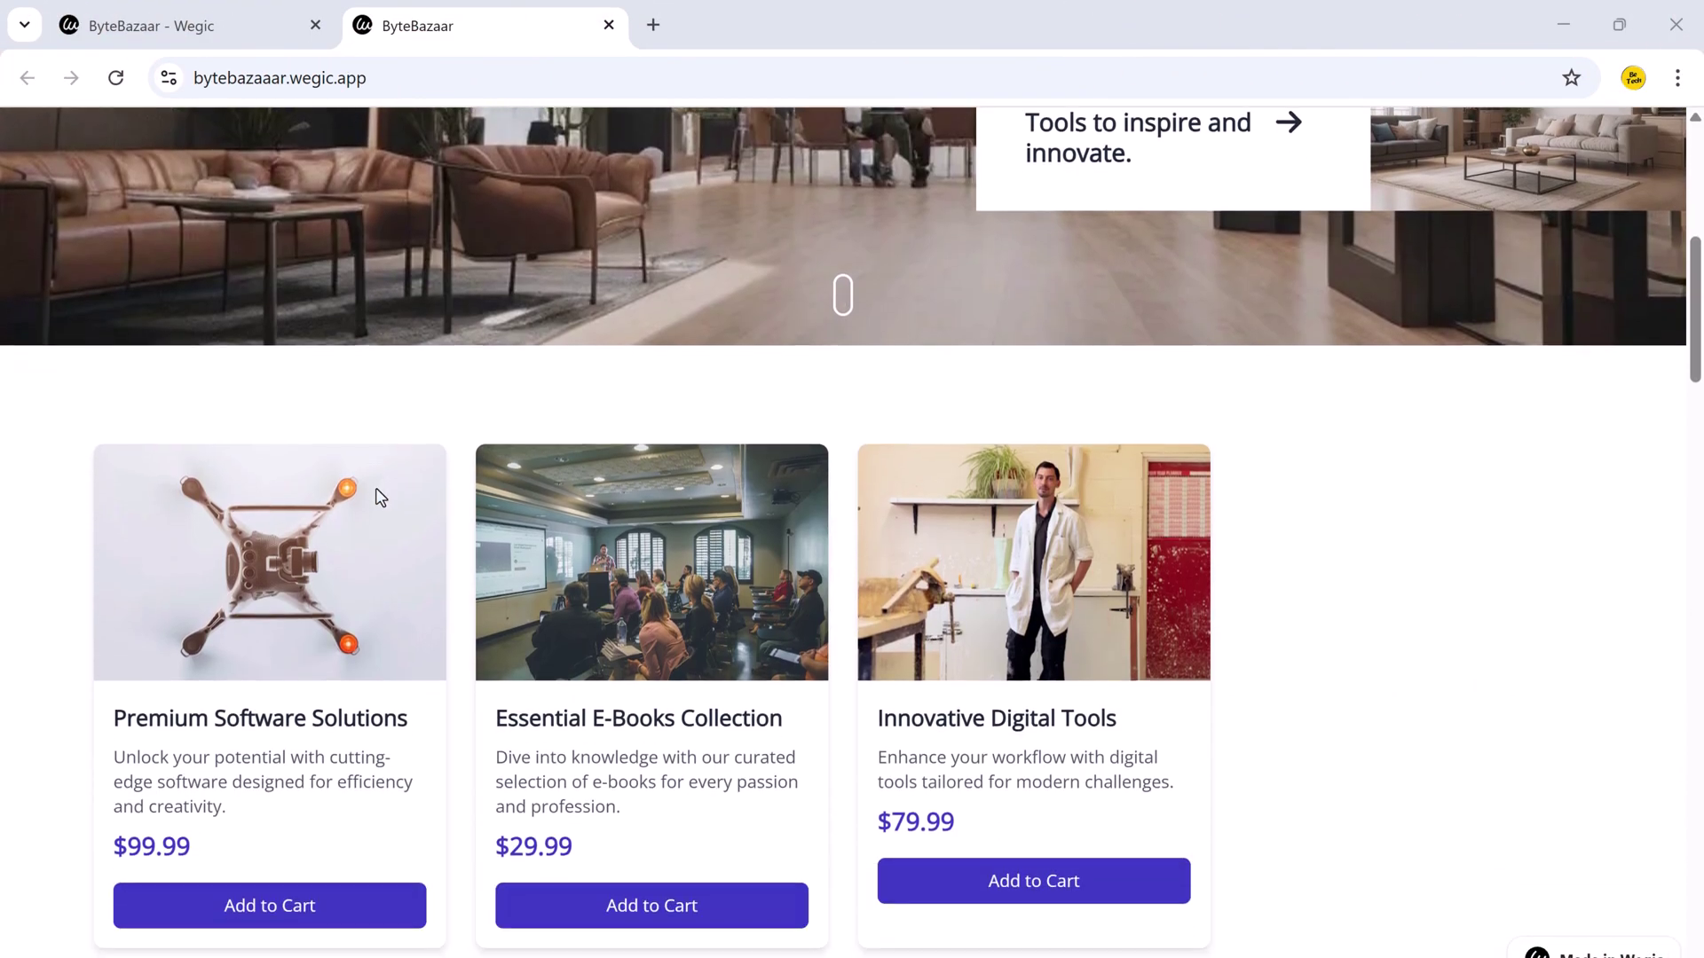
{"action": "scroll", "coordinate": [377, 490], "scroll_direction": "down", "scroll_amount": 10}
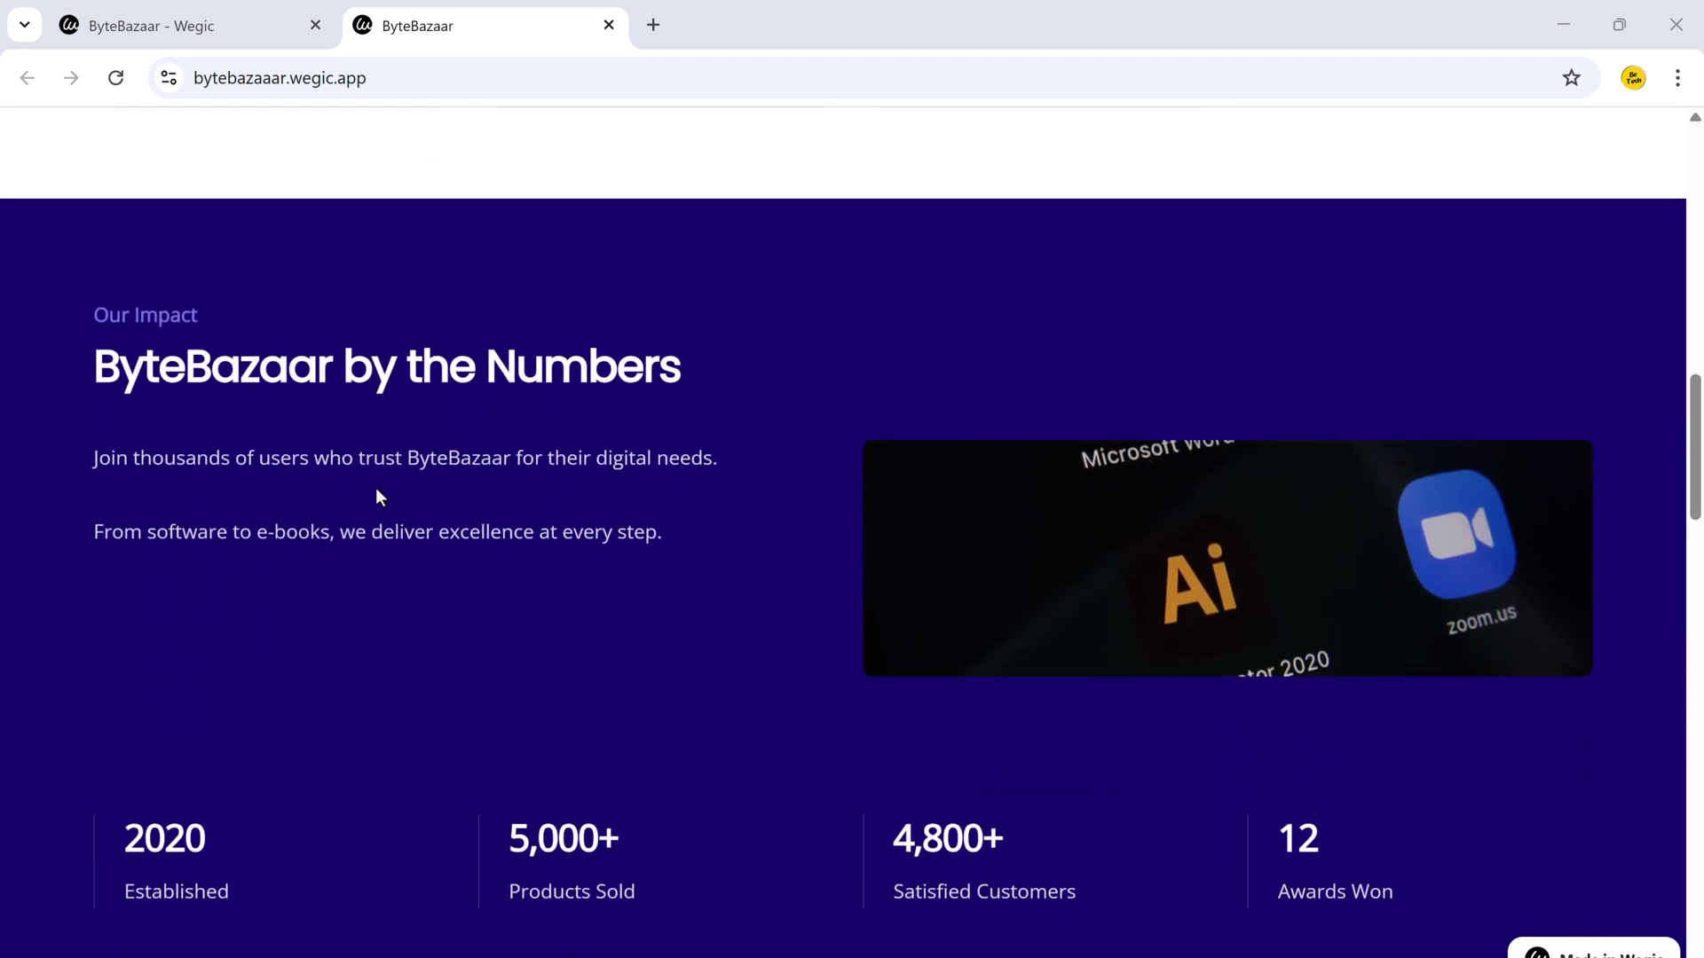
{"action": "scroll", "coordinate": [1008, 515], "scroll_direction": "down", "scroll_amount": 14}
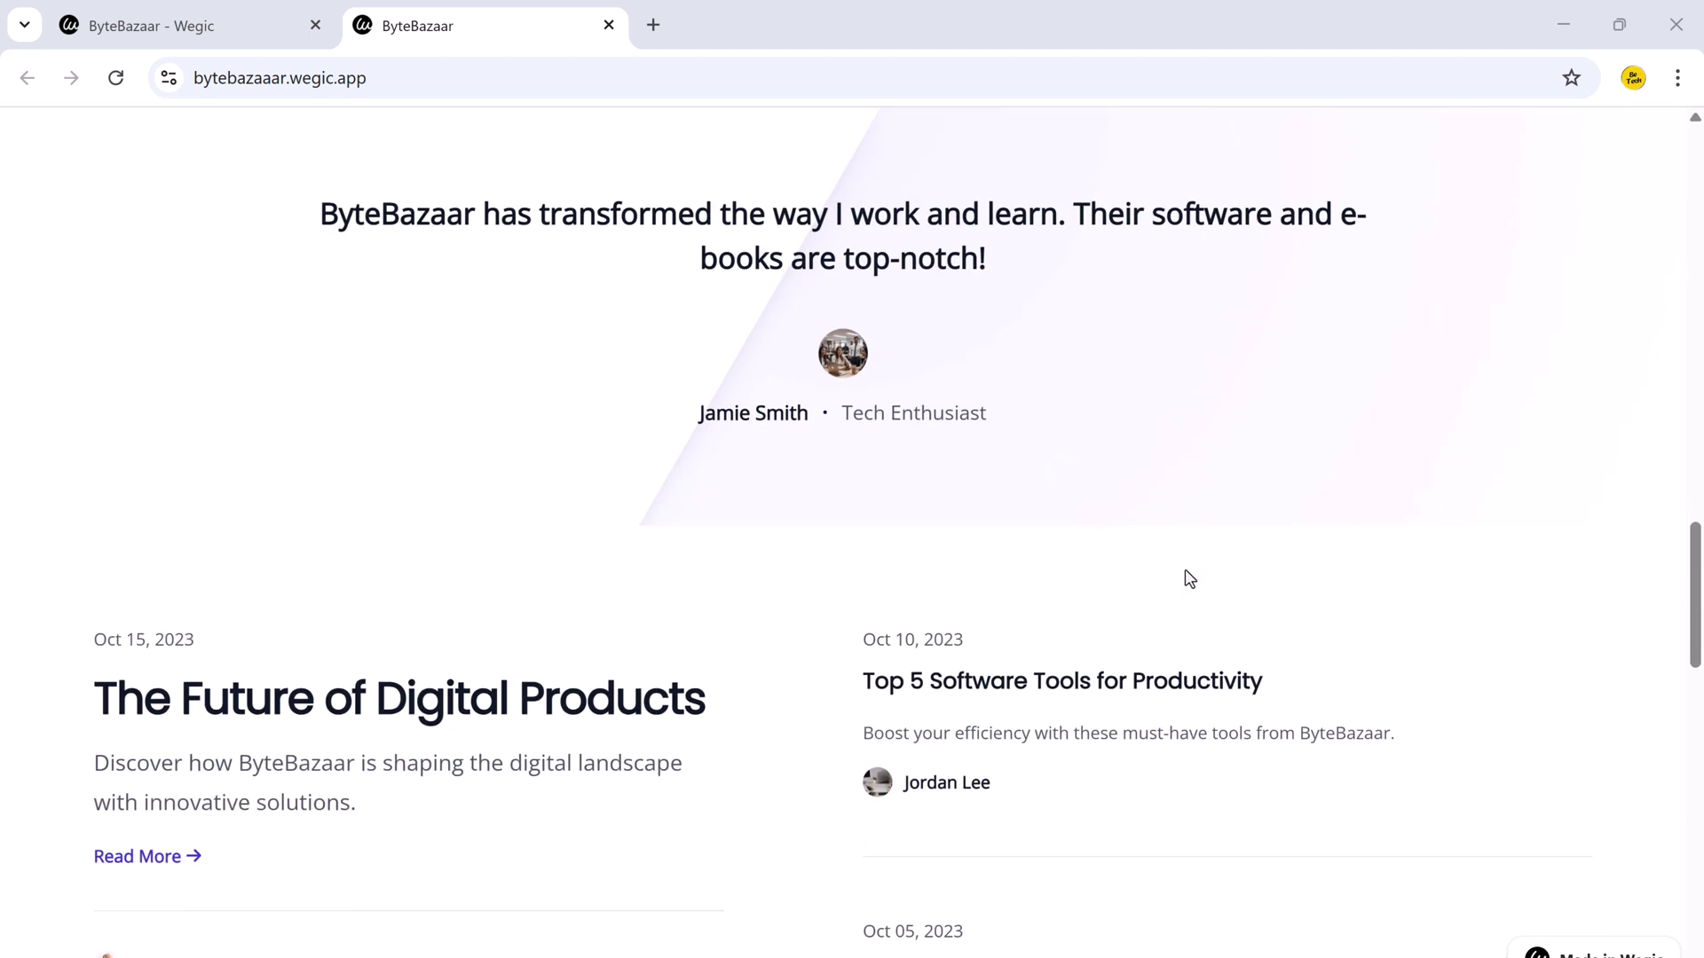
{"action": "scroll", "coordinate": [1190, 578], "scroll_direction": "down", "scroll_amount": 10}
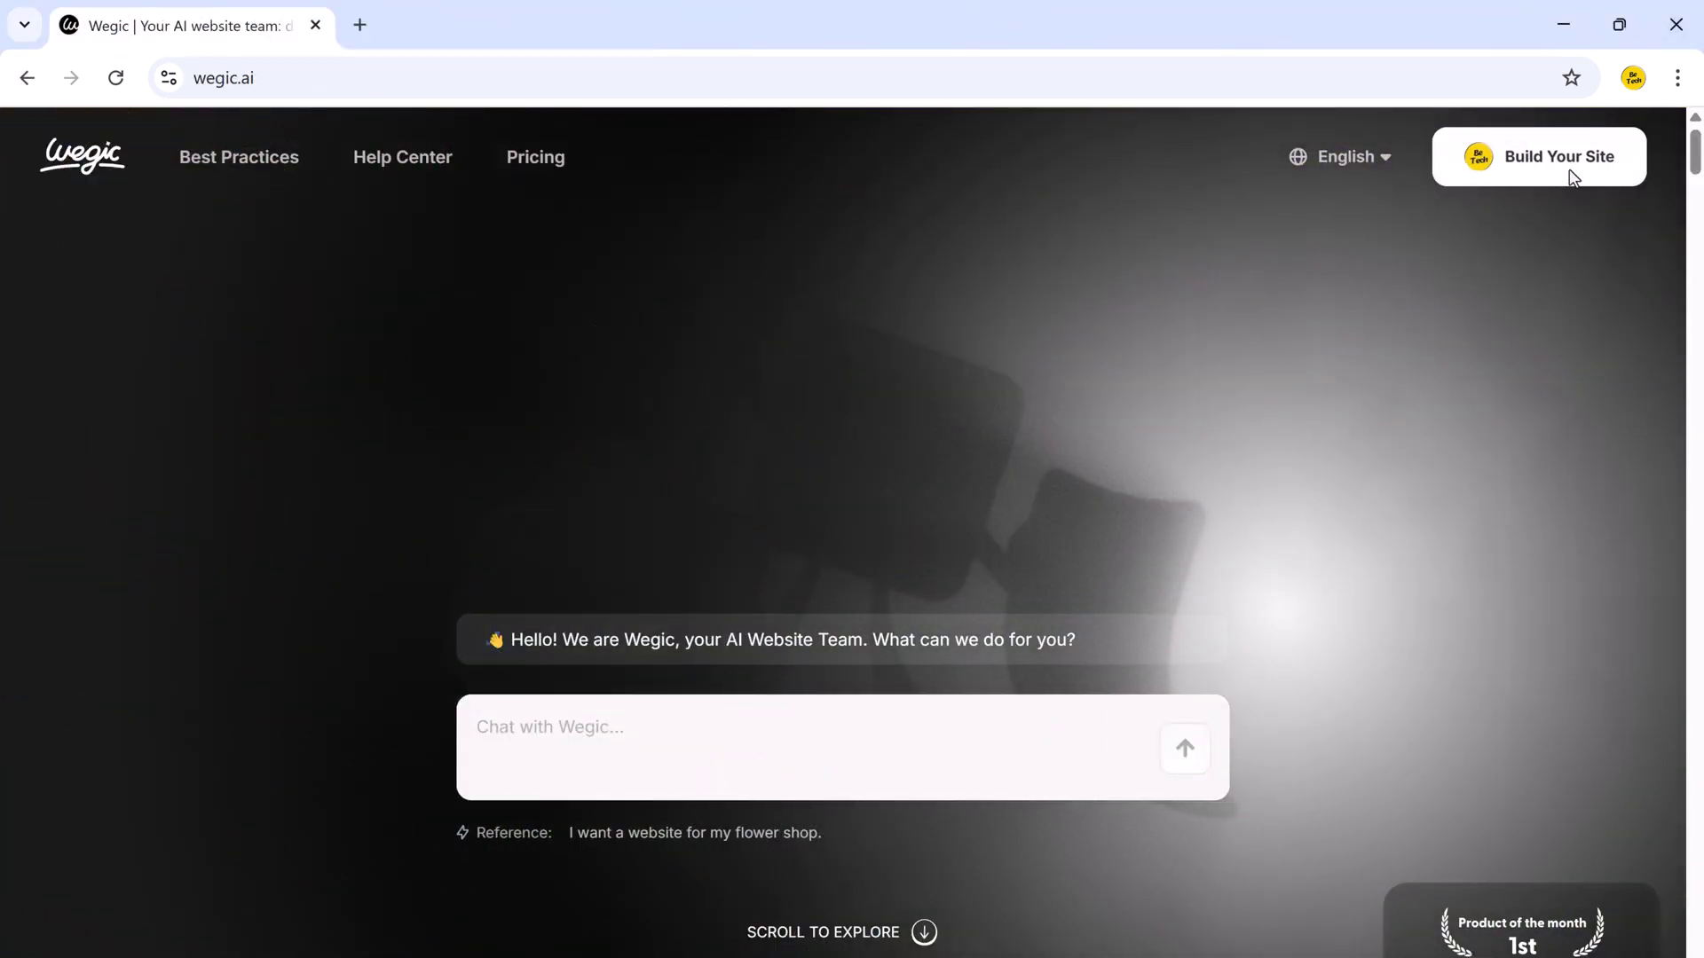
{"action": "left_click", "coordinate": [1573, 175]}
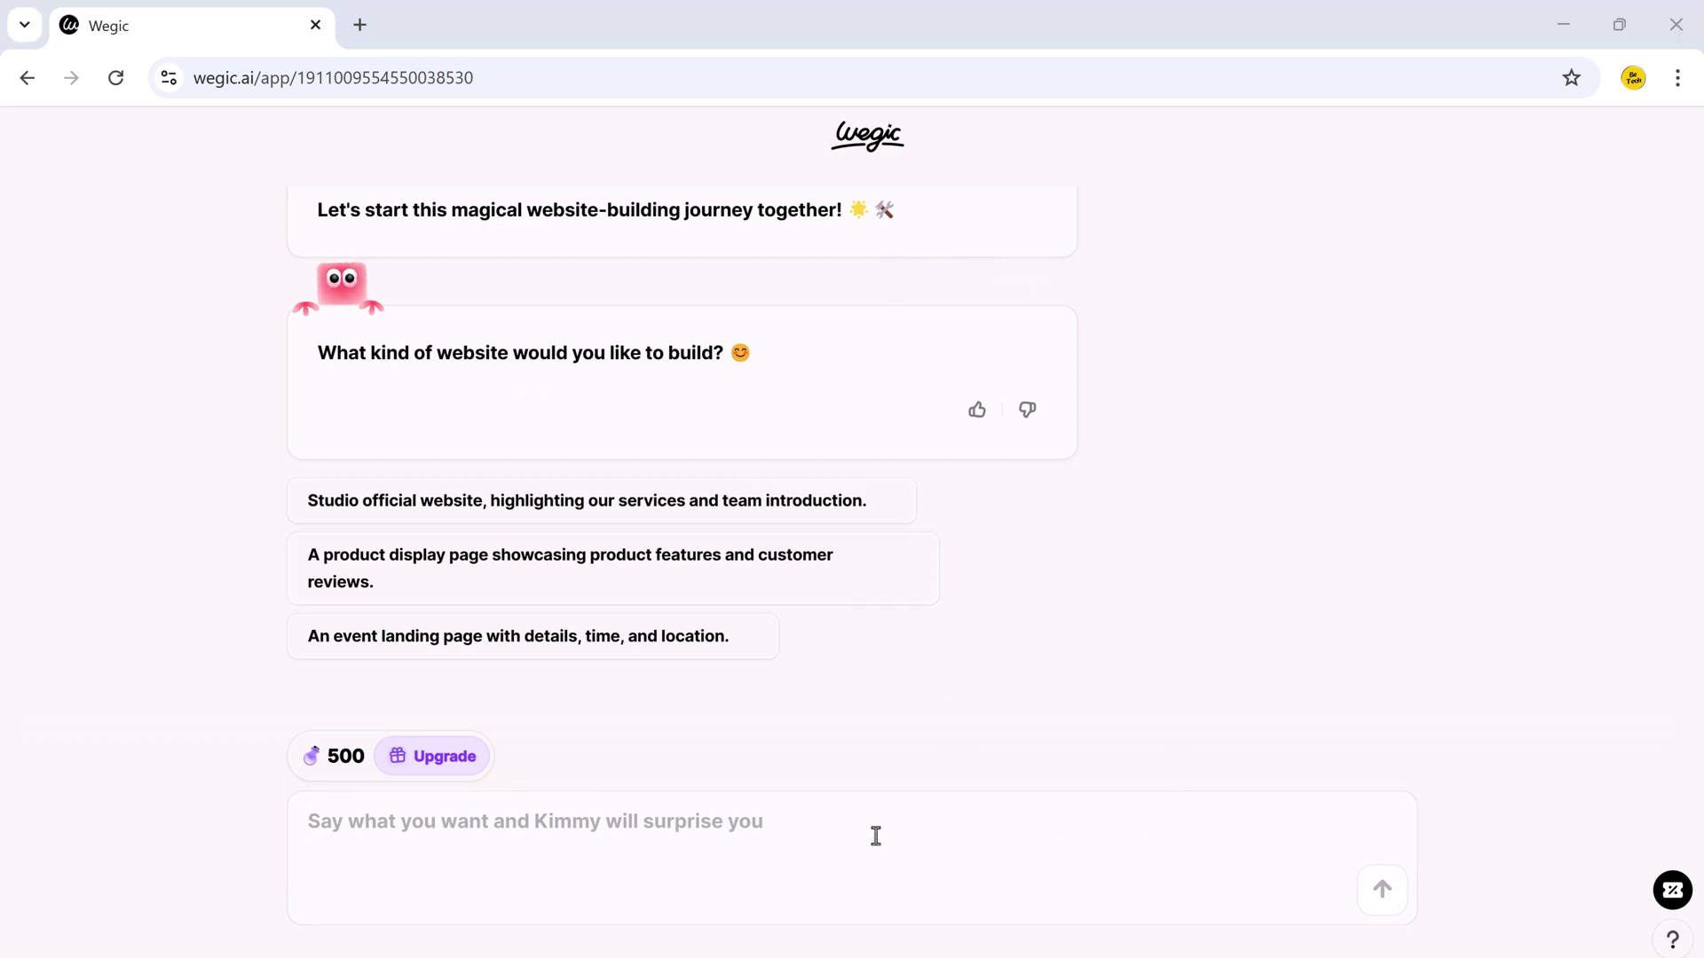
{"action": "type", "text": "Digital Products Store"}
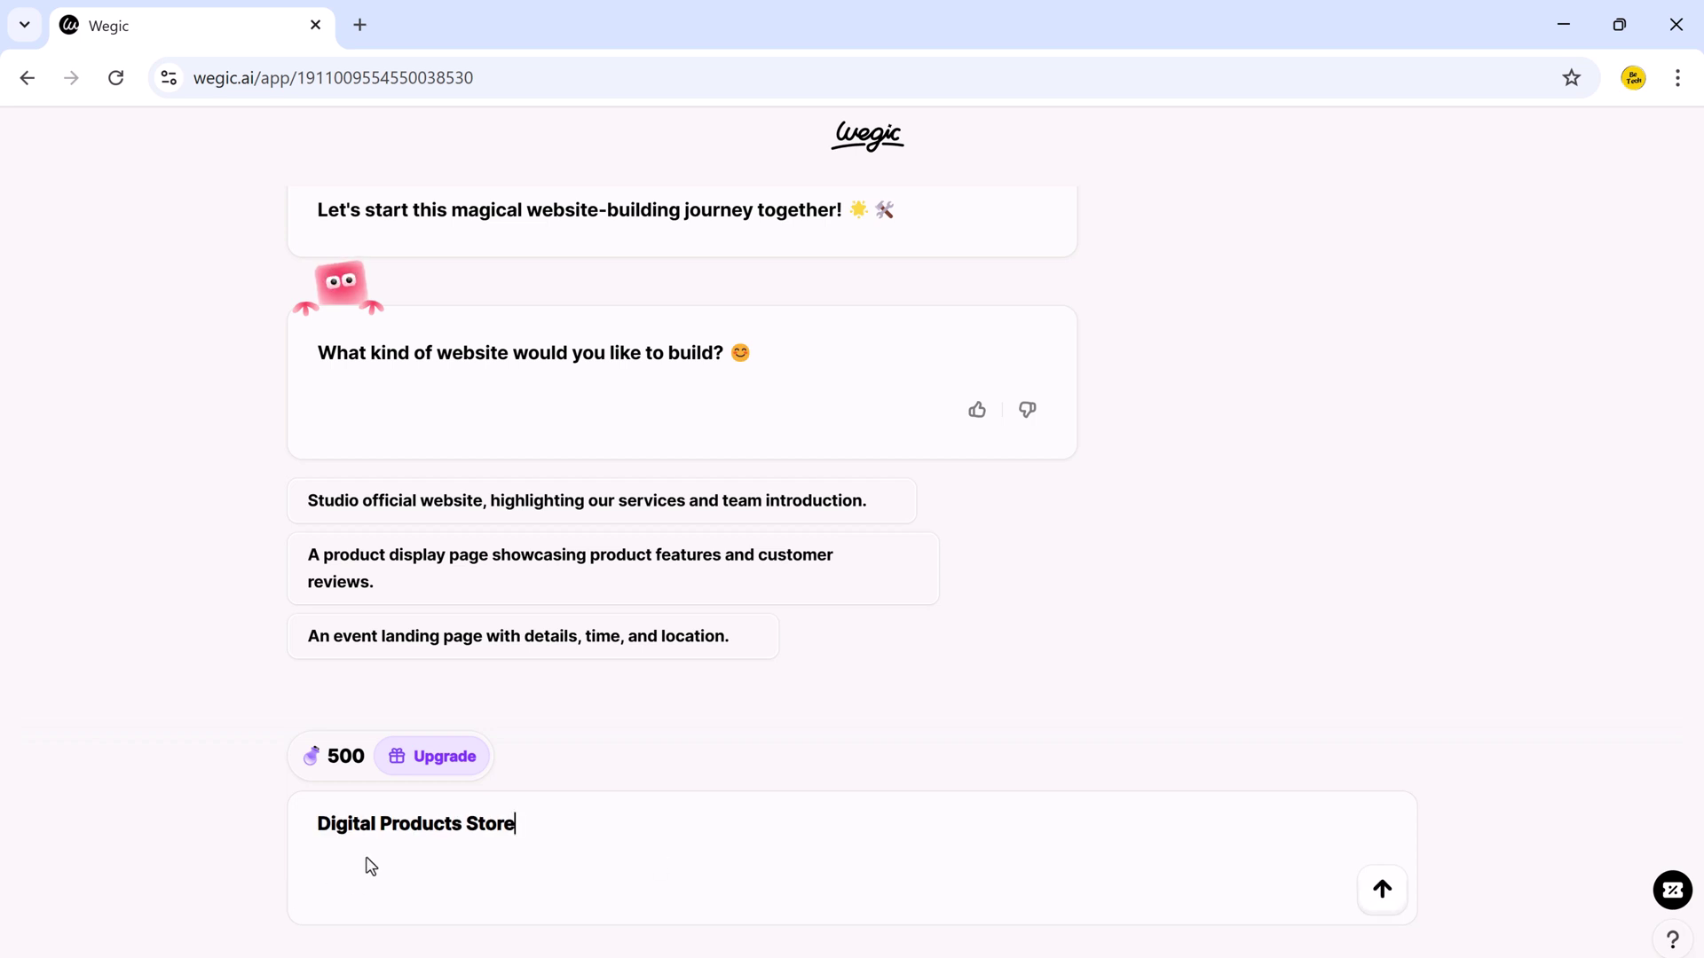
Send the description, then choose ByteBazaar as the site name and English as the language
{"action": "left_click", "coordinate": [1377, 893]}
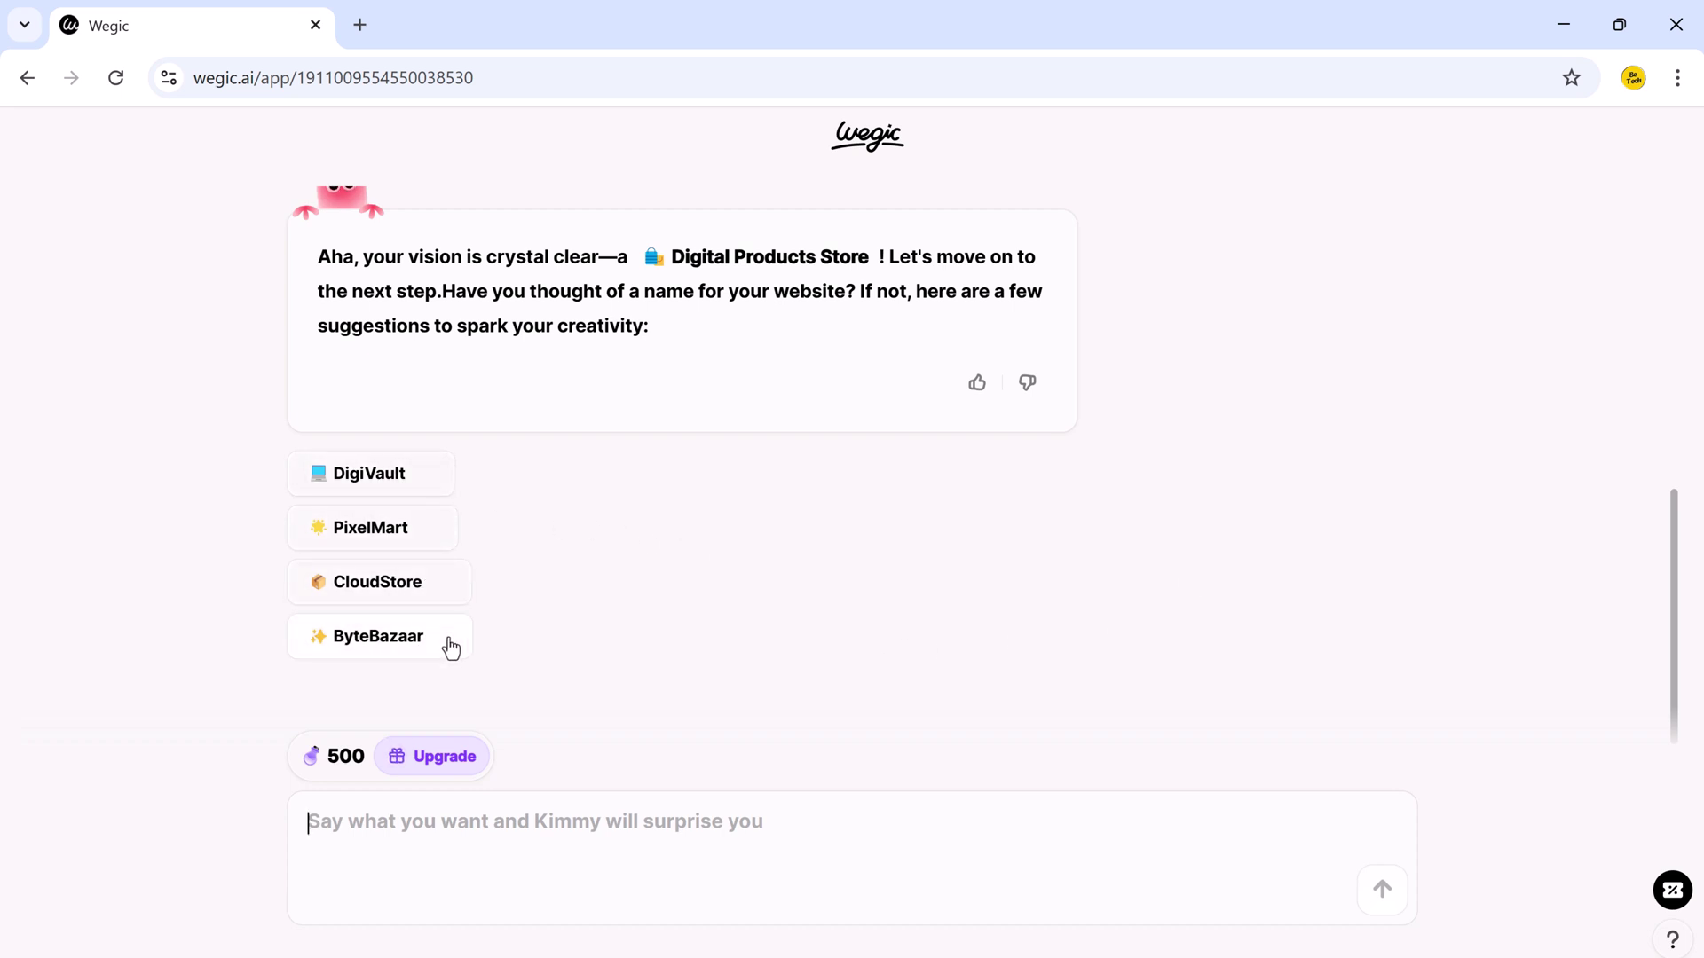
{"action": "left_click", "coordinate": [447, 652]}
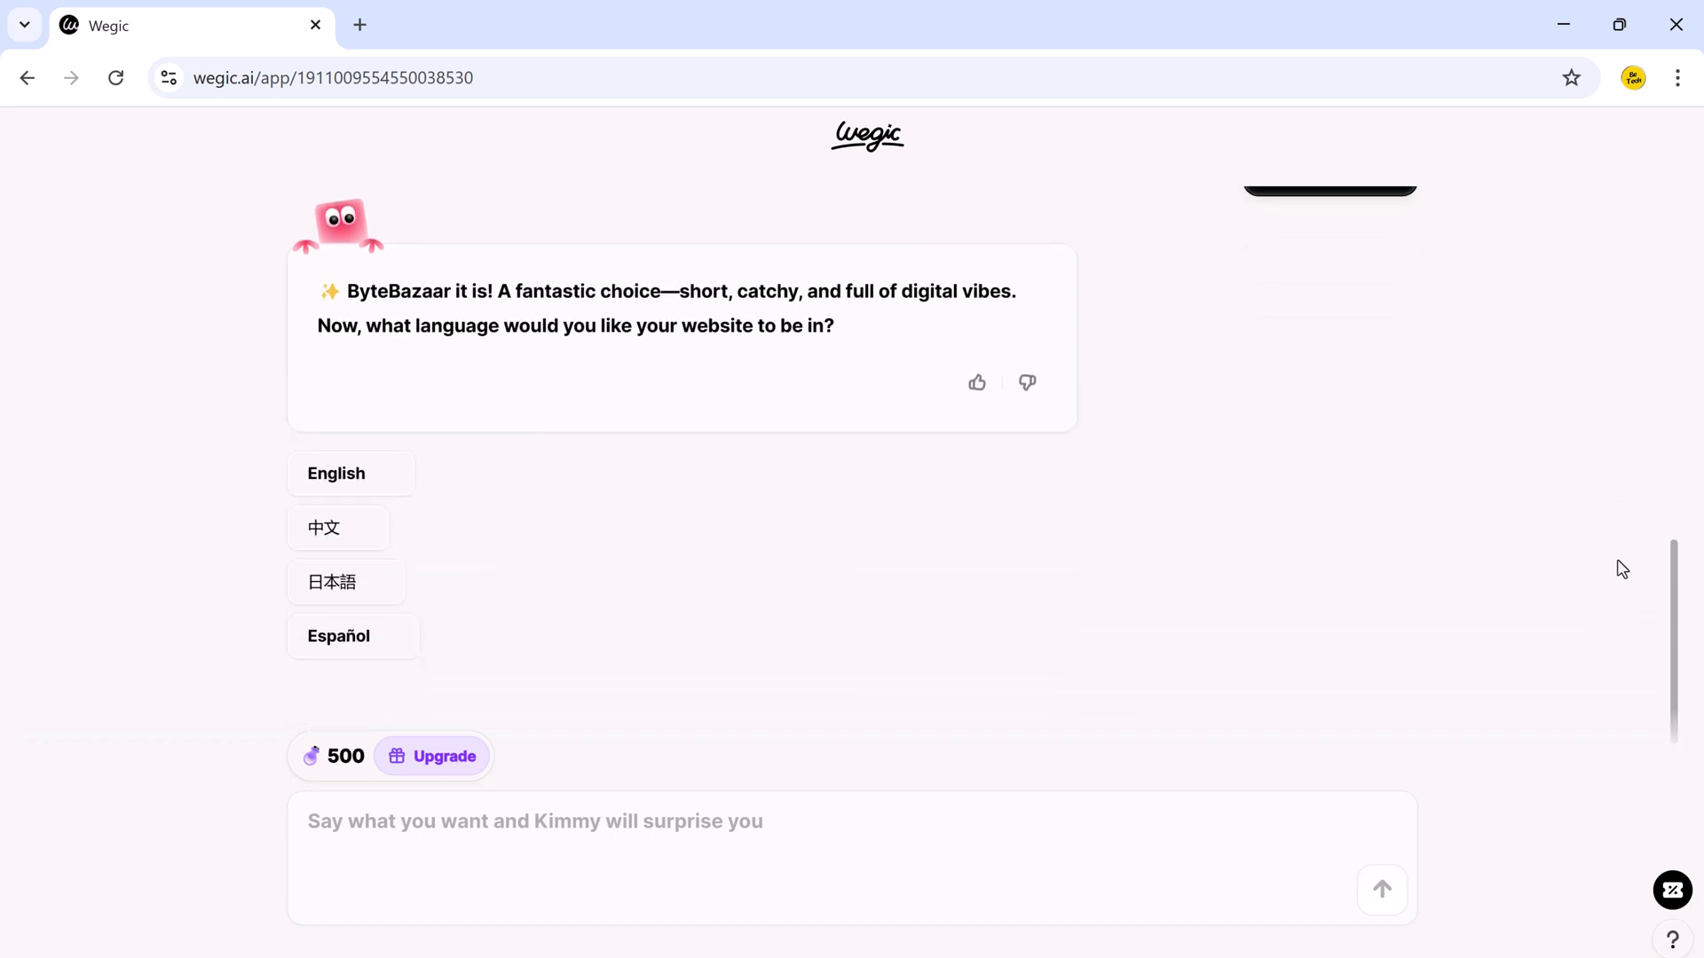
{"action": "left_click", "coordinate": [388, 490]}
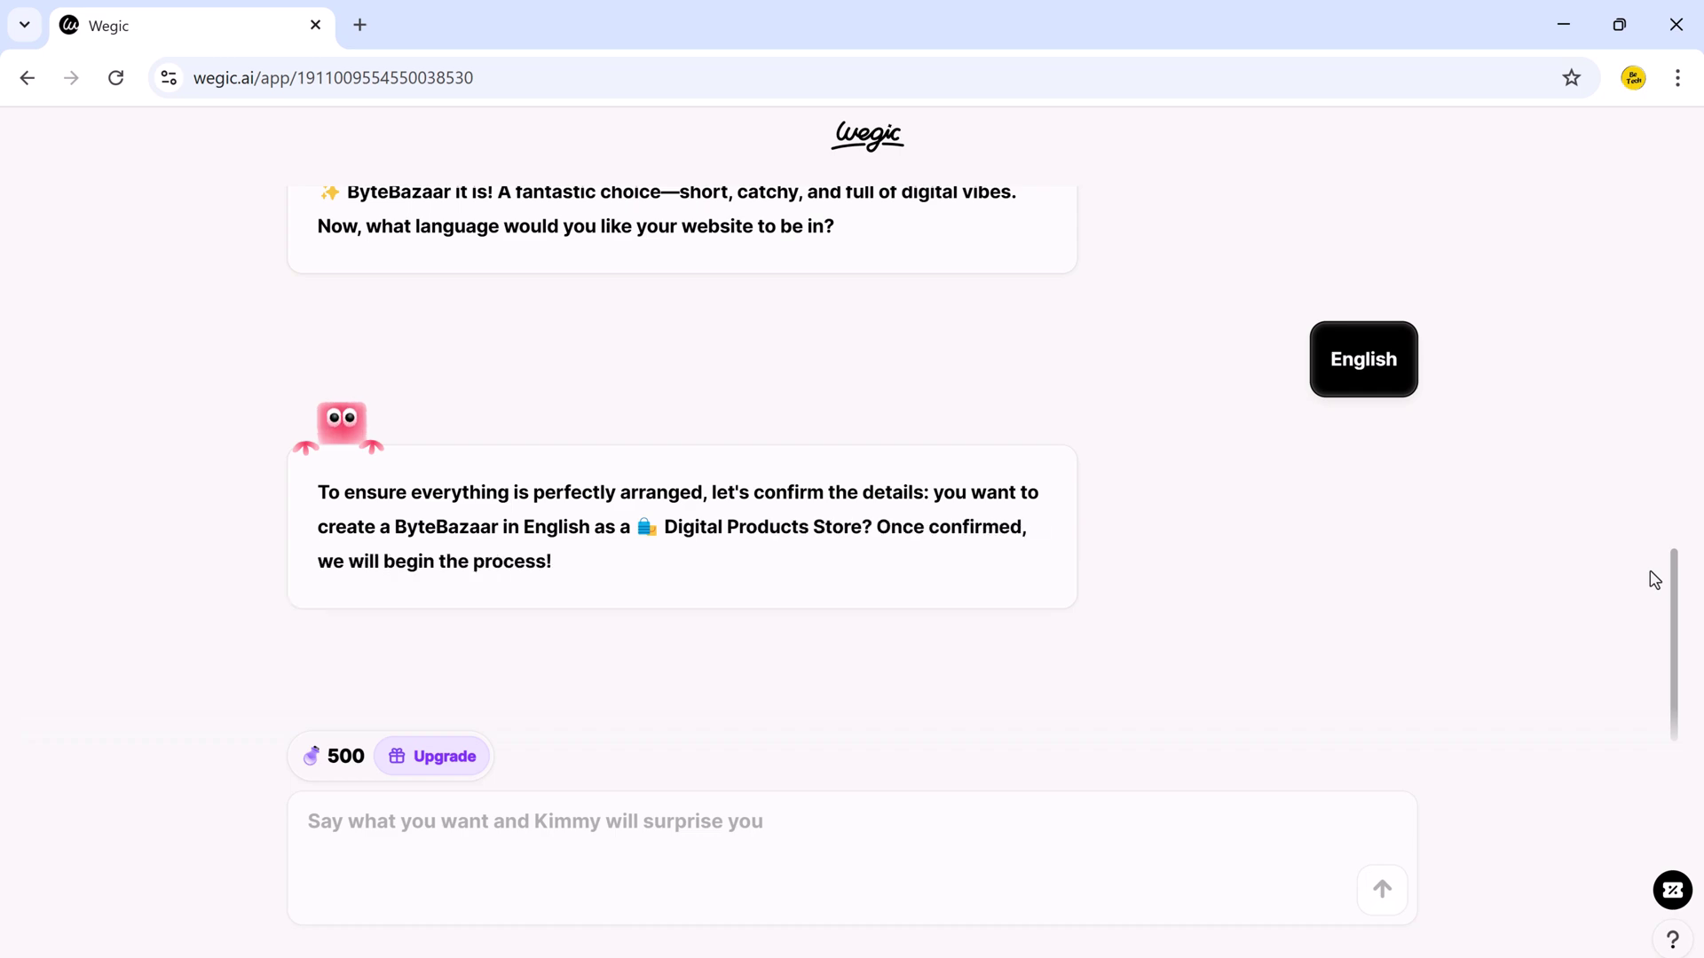
Review the planned sections of the Products and About Us pages in the outline
{"action": "scroll", "coordinate": [528, 426], "scroll_direction": "up", "scroll_amount": 8}
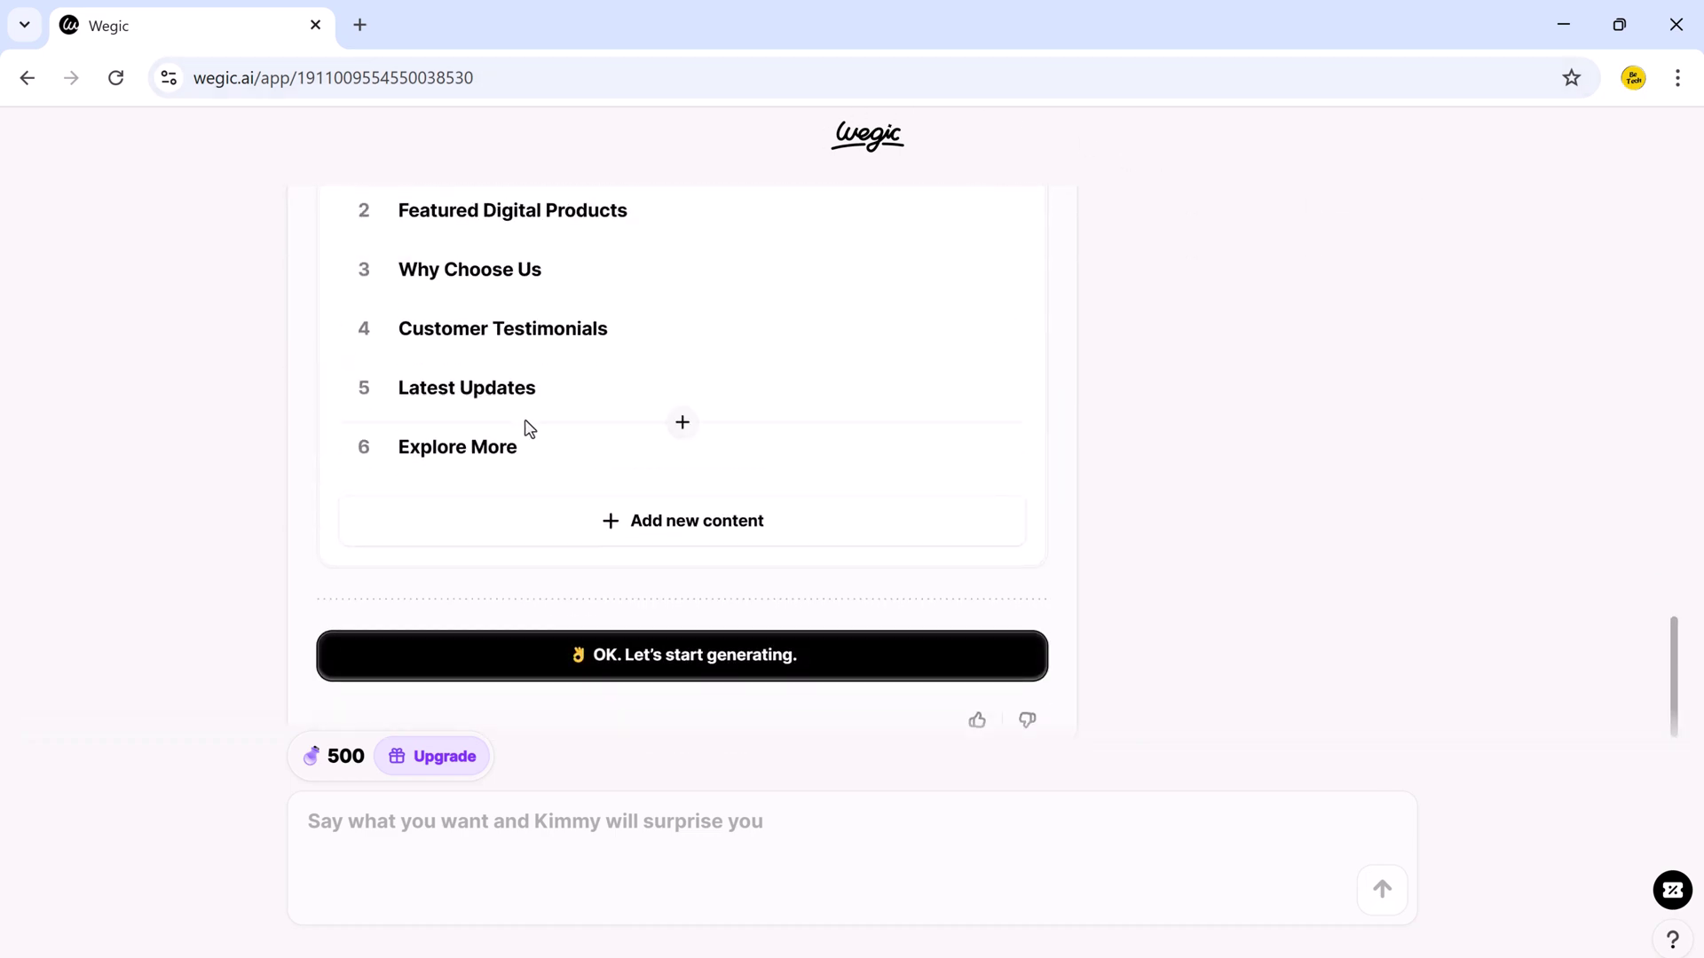
{"action": "scroll", "coordinate": [536, 405], "scroll_direction": "up", "scroll_amount": 1}
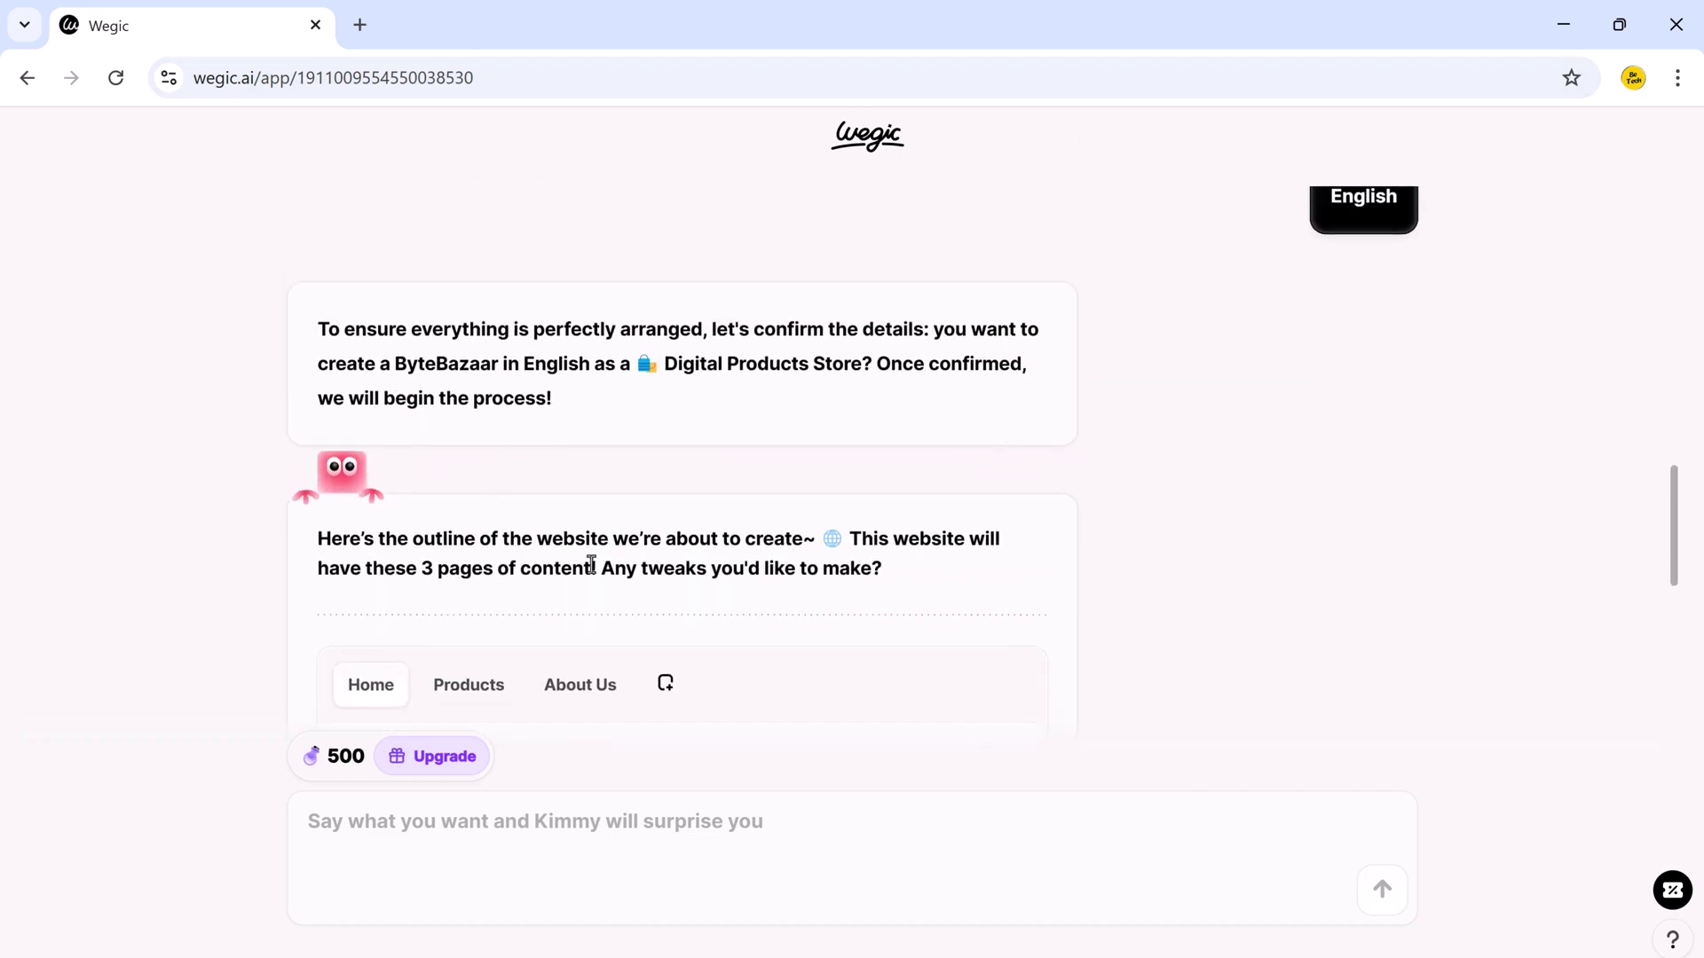
{"action": "scroll", "coordinate": [449, 552], "scroll_direction": "down", "scroll_amount": 5}
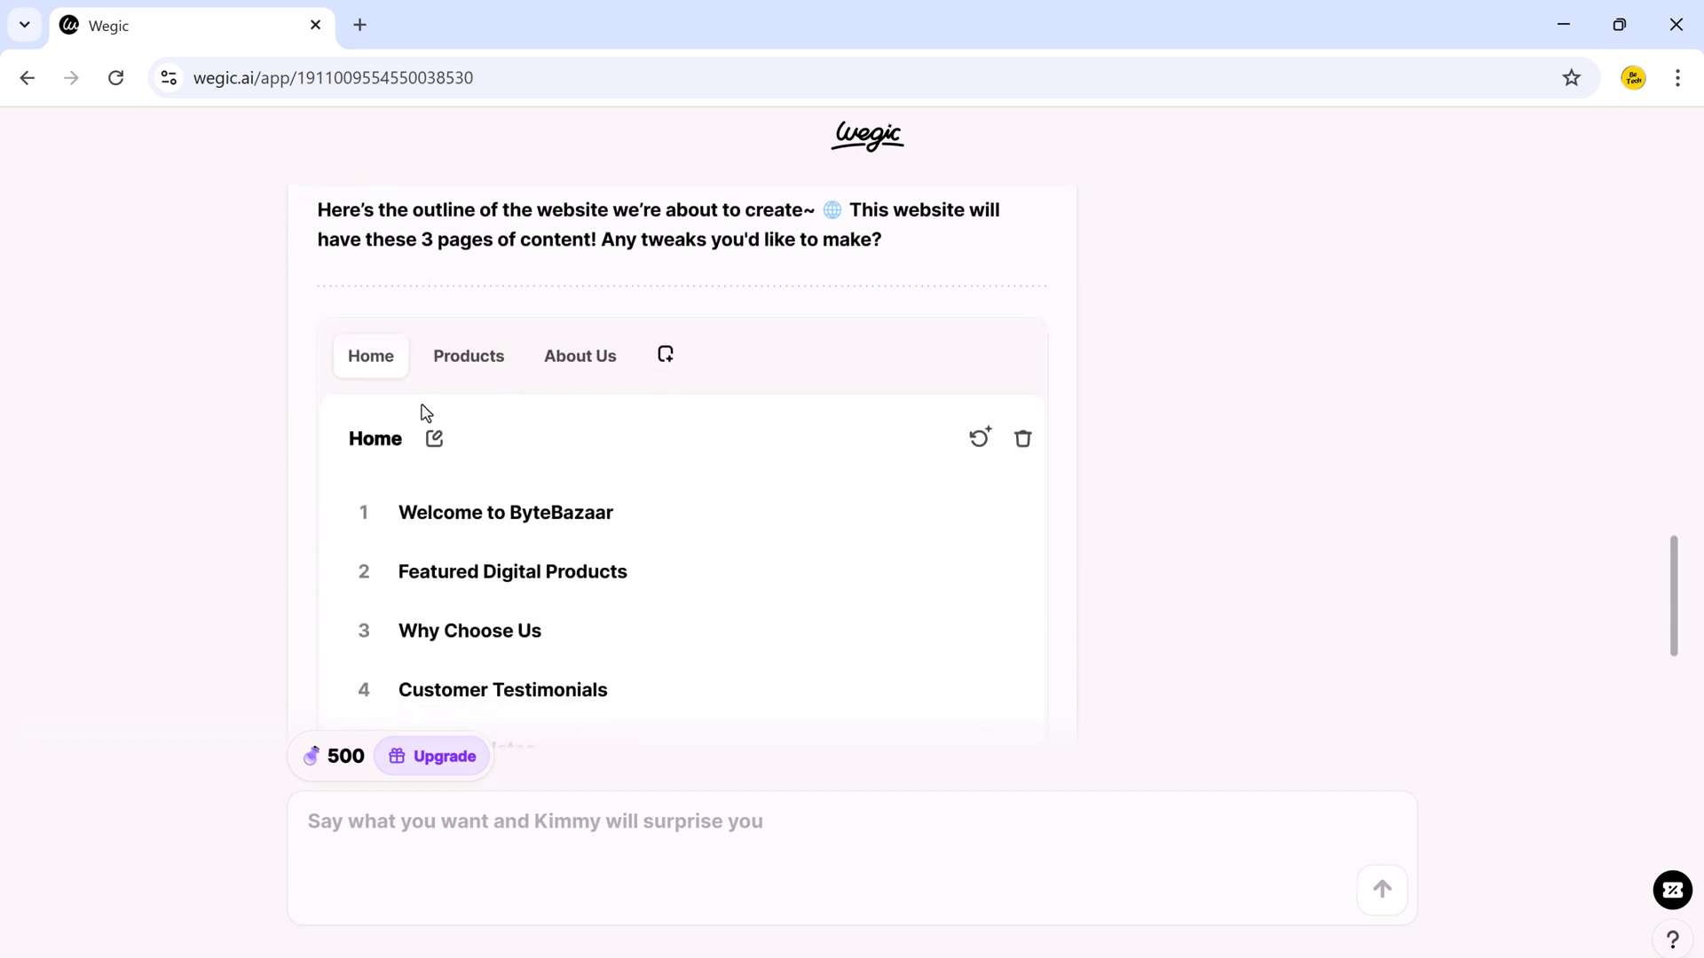
{"action": "scroll", "coordinate": [491, 456], "scroll_direction": "up", "scroll_amount": 1}
{"action": "scroll", "coordinate": [417, 337], "scroll_direction": "down", "scroll_amount": 1}
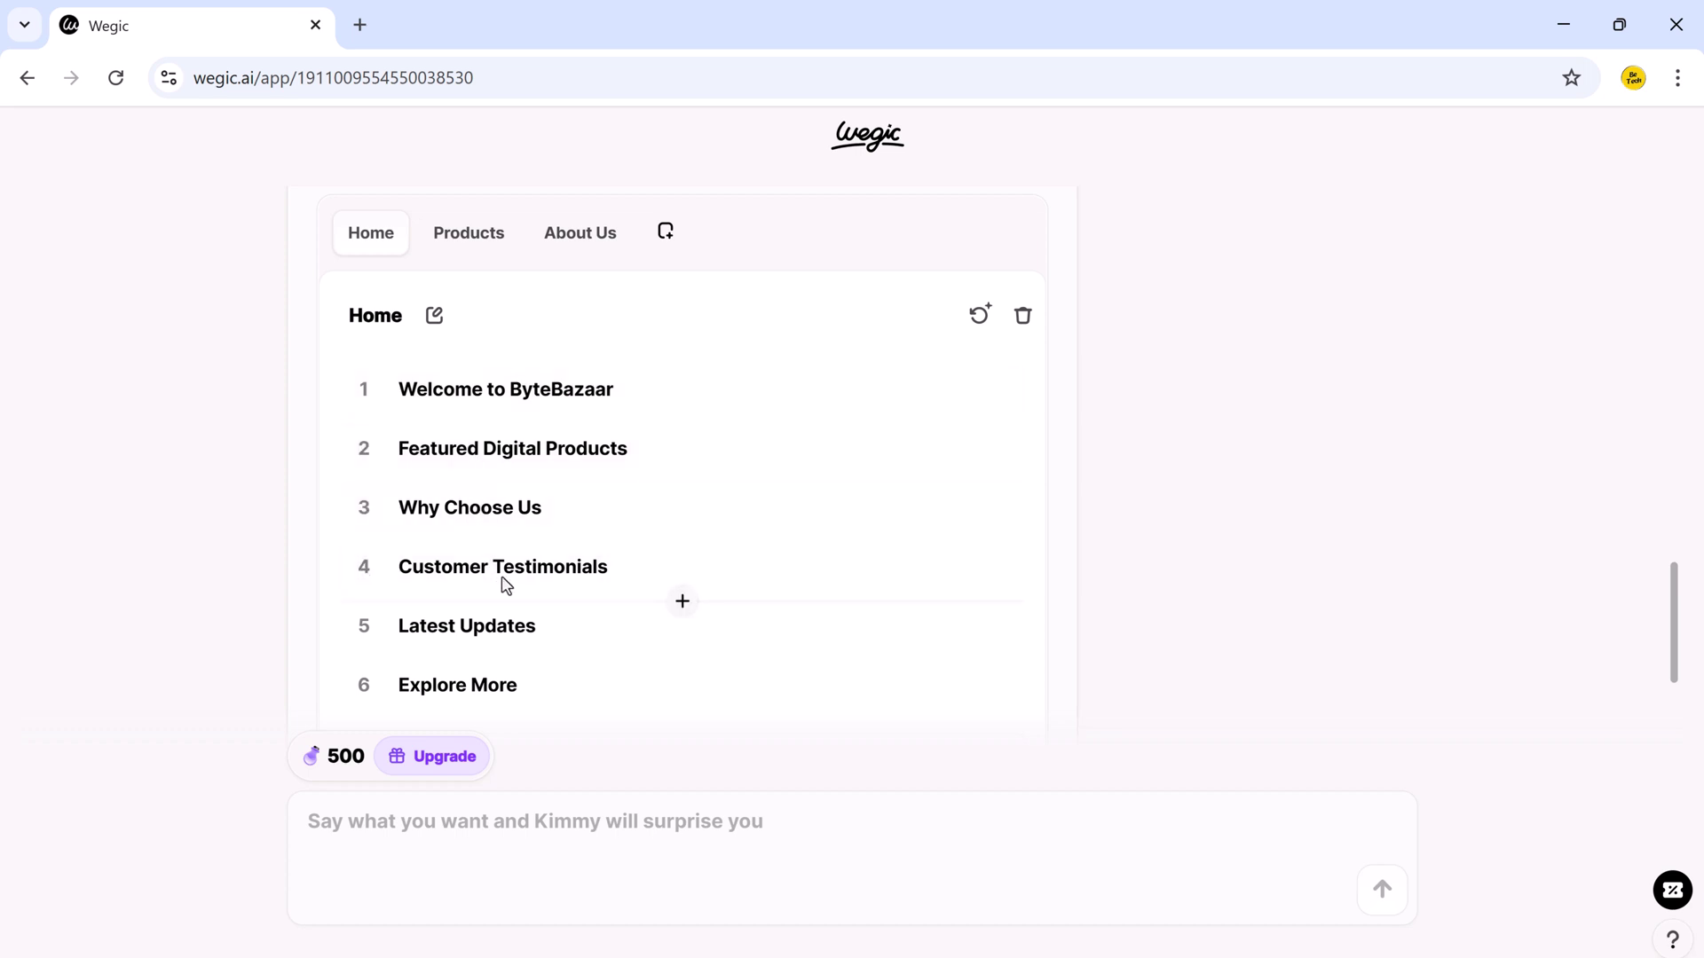
{"action": "left_click", "coordinate": [483, 236]}
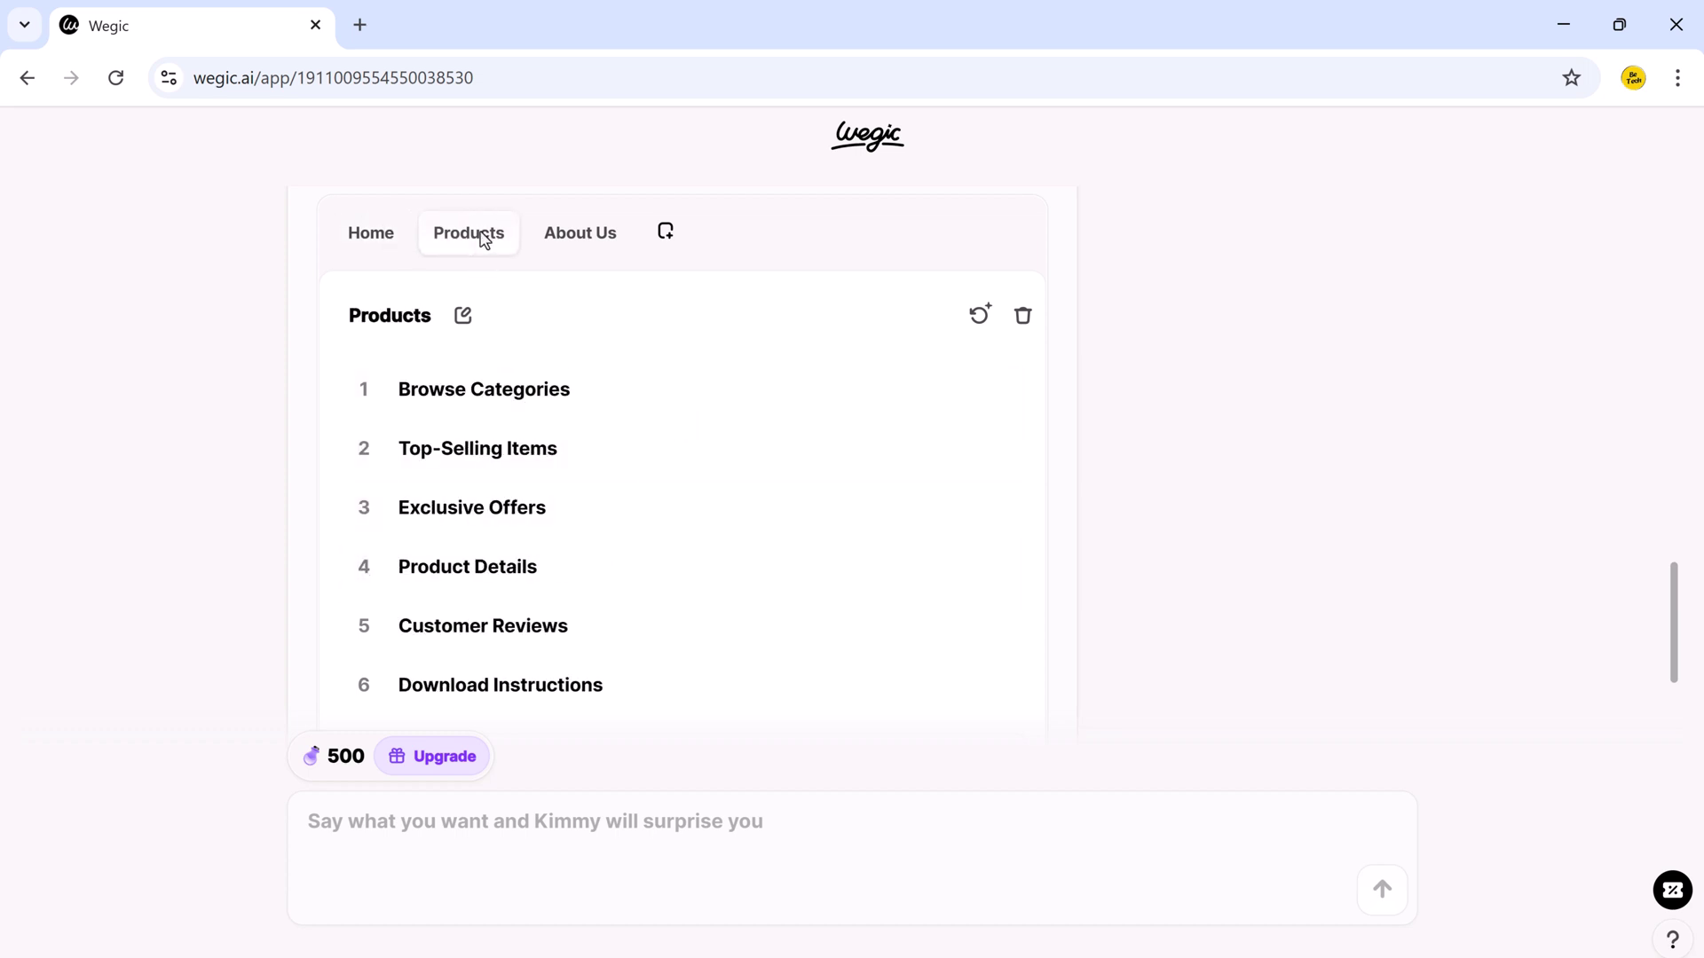
{"action": "left_click", "coordinate": [557, 241]}
Recheck the Home page sections and approve the outline to generate the site
{"action": "scroll", "coordinate": [605, 397], "scroll_direction": "down", "scroll_amount": 1}
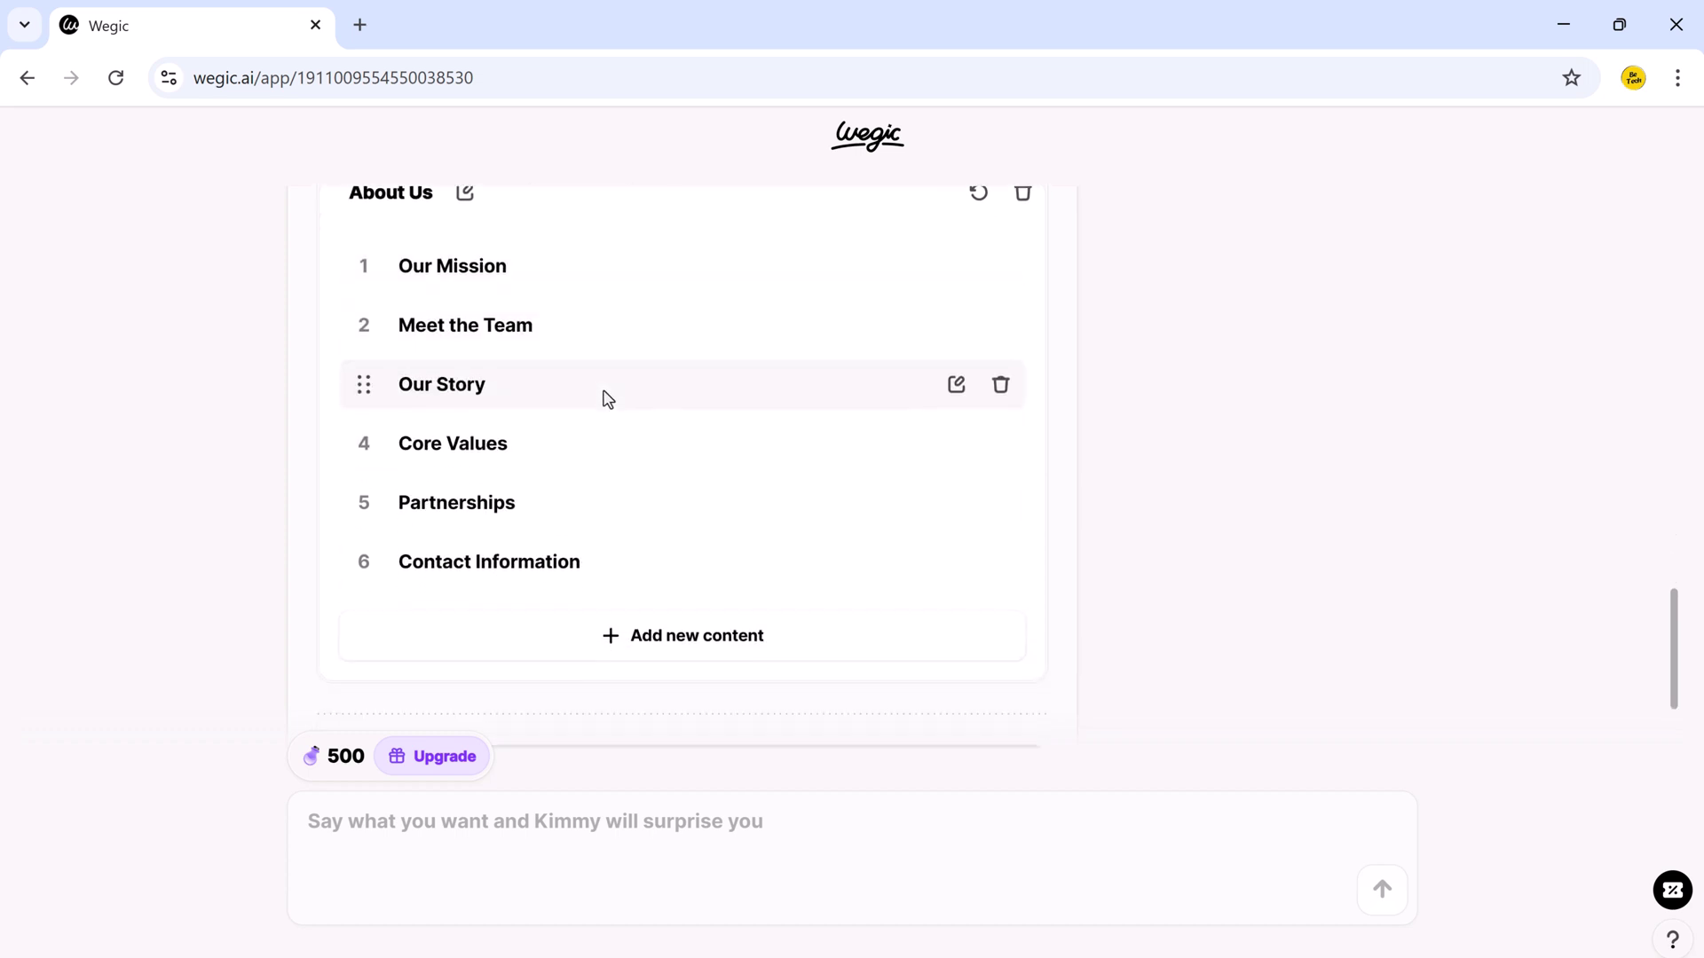
{"action": "scroll", "coordinate": [495, 366], "scroll_direction": "up", "scroll_amount": 2}
{"action": "left_click", "coordinate": [395, 282]}
{"action": "scroll", "coordinate": [630, 437], "scroll_direction": "down", "scroll_amount": 2}
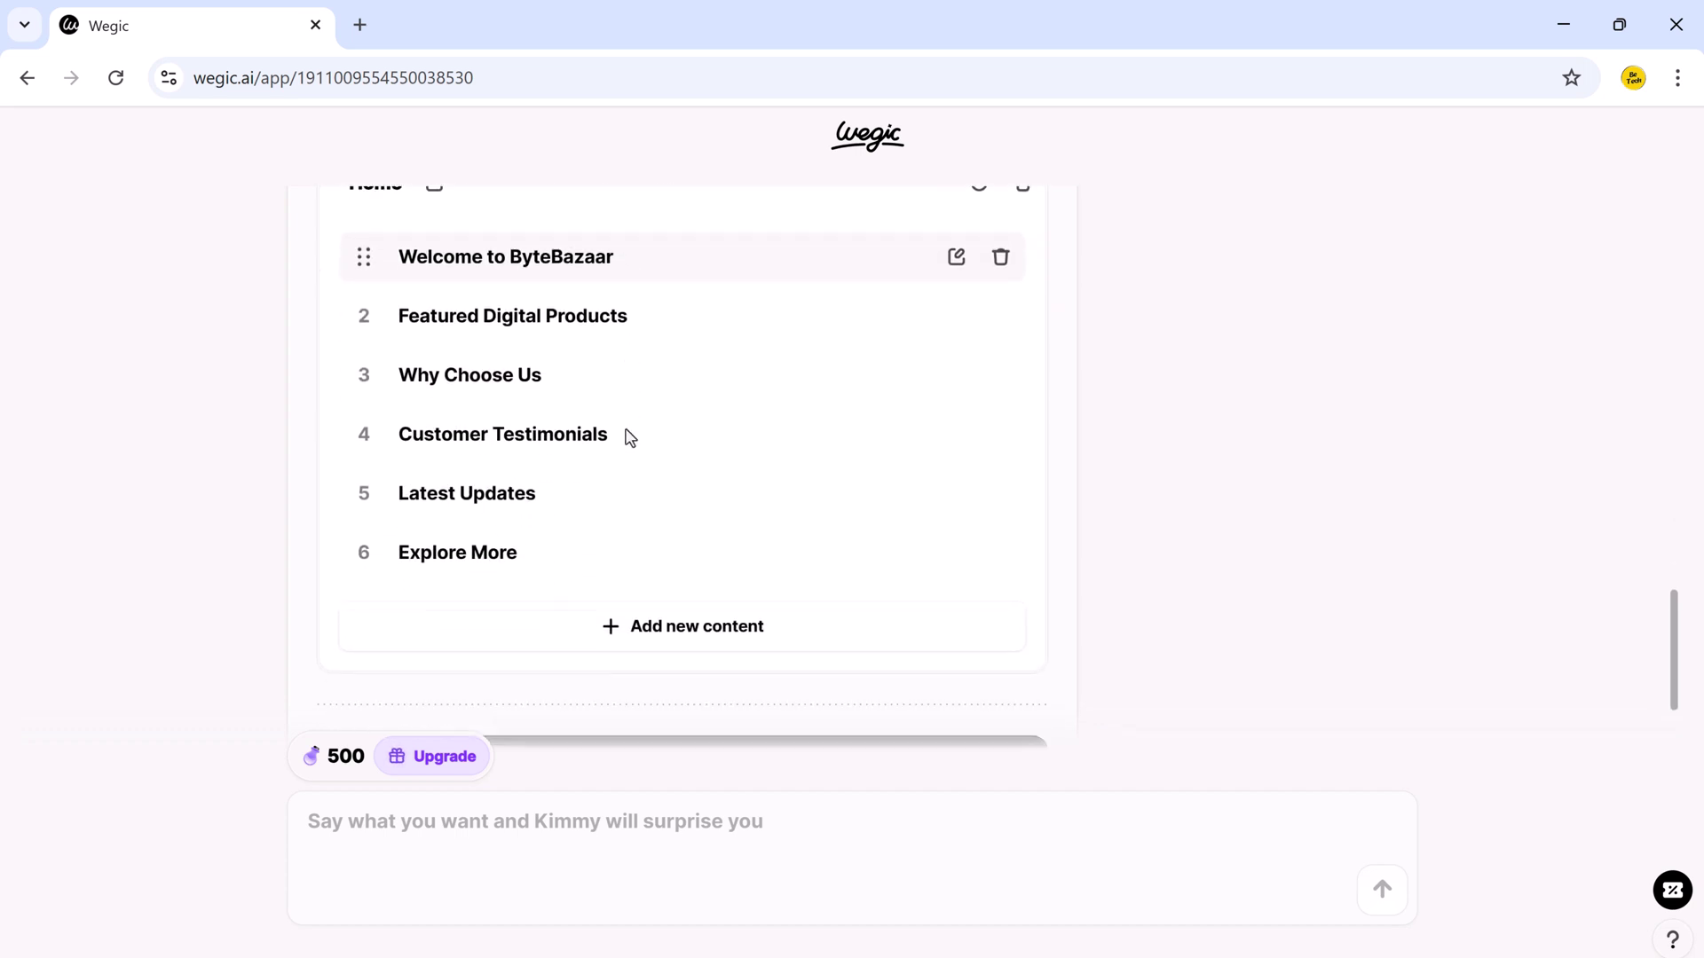
{"action": "scroll", "coordinate": [799, 568], "scroll_direction": "down", "scroll_amount": 1}
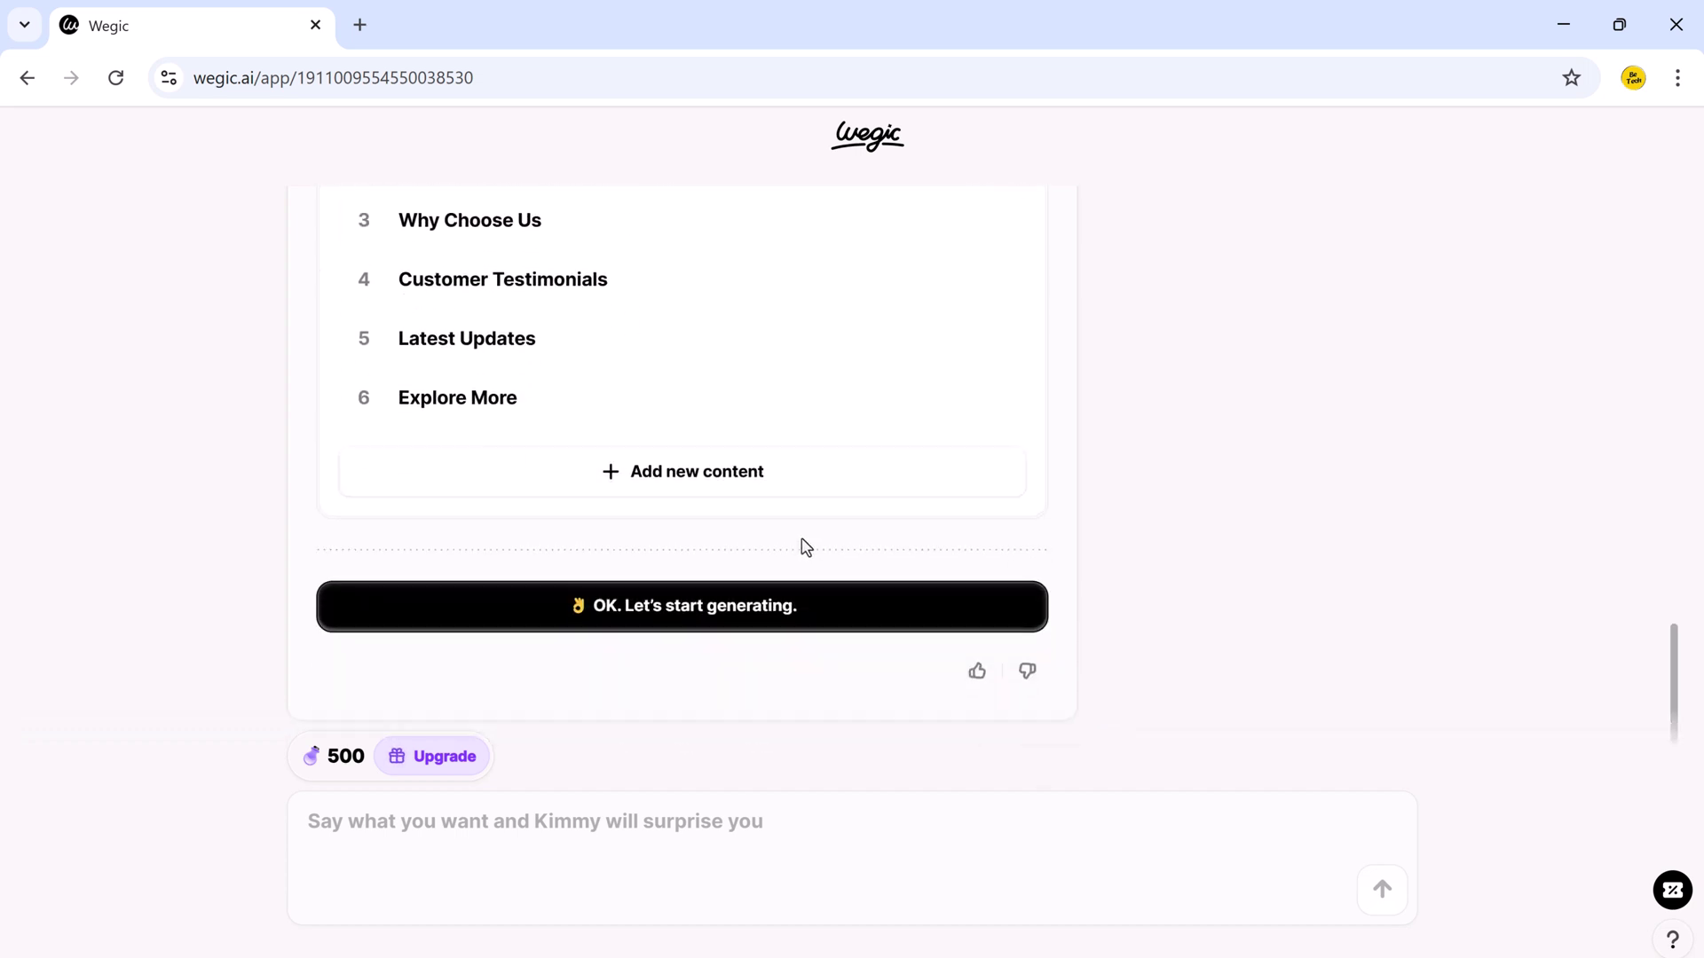
{"action": "left_click", "coordinate": [659, 612]}
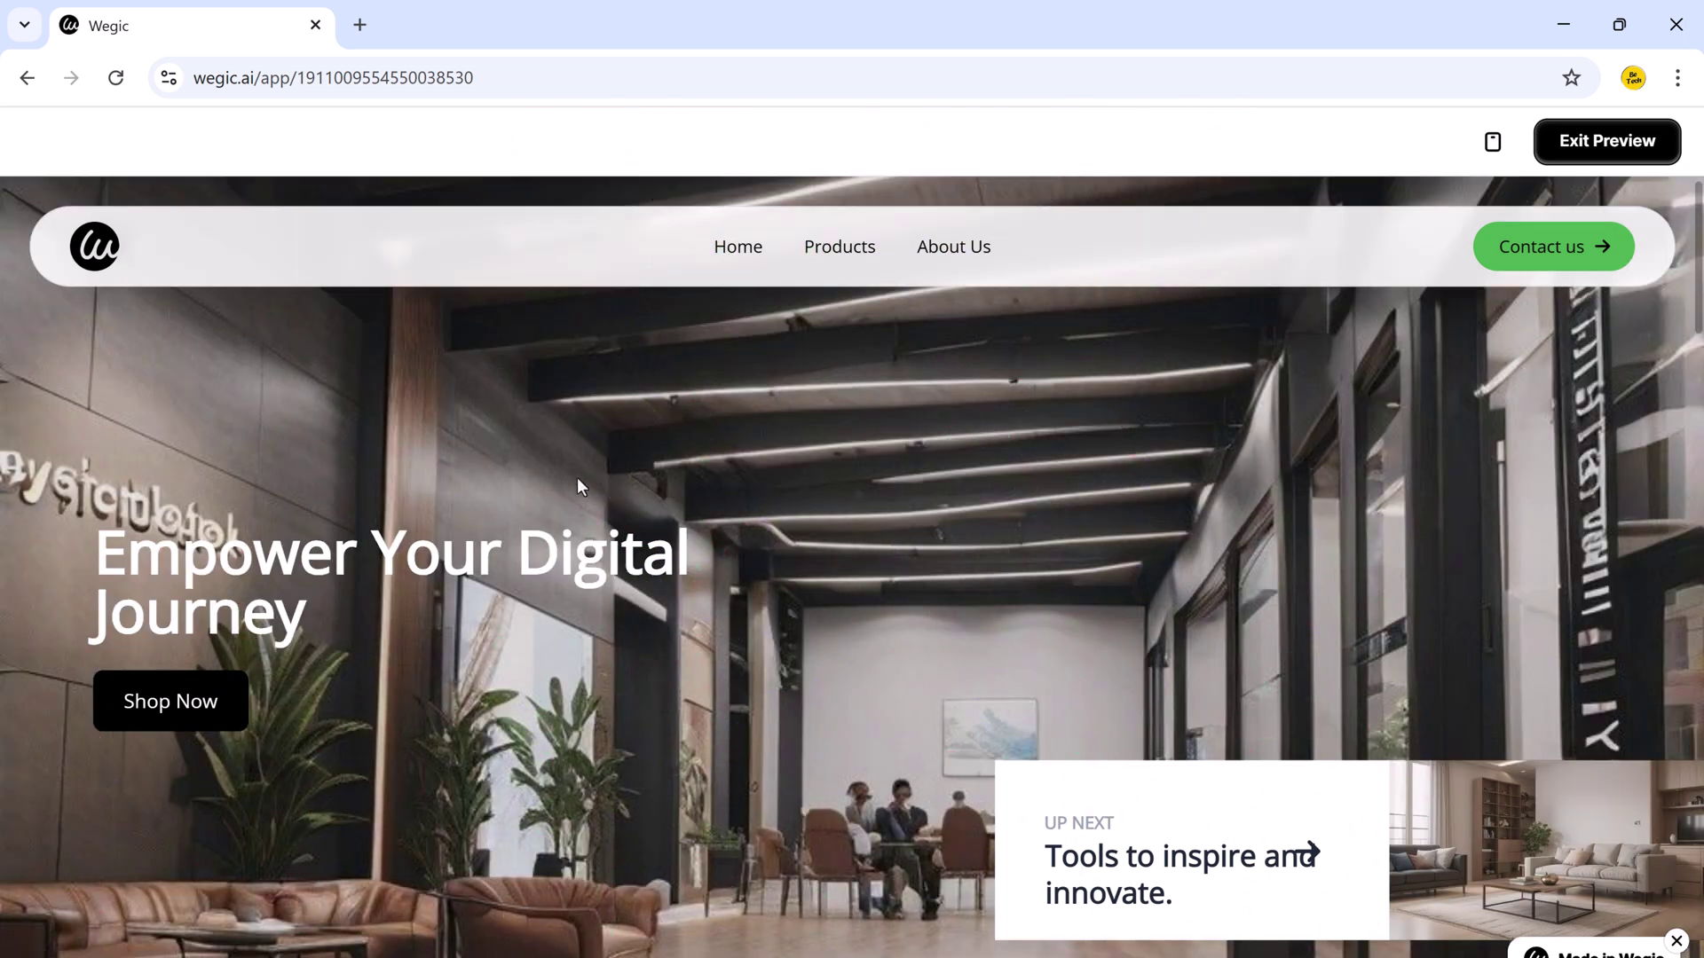
Scroll the previewed homepage from hero to footer, dismissing the feedback popup
{"action": "scroll", "coordinate": [701, 586], "scroll_direction": "down", "scroll_amount": 3}
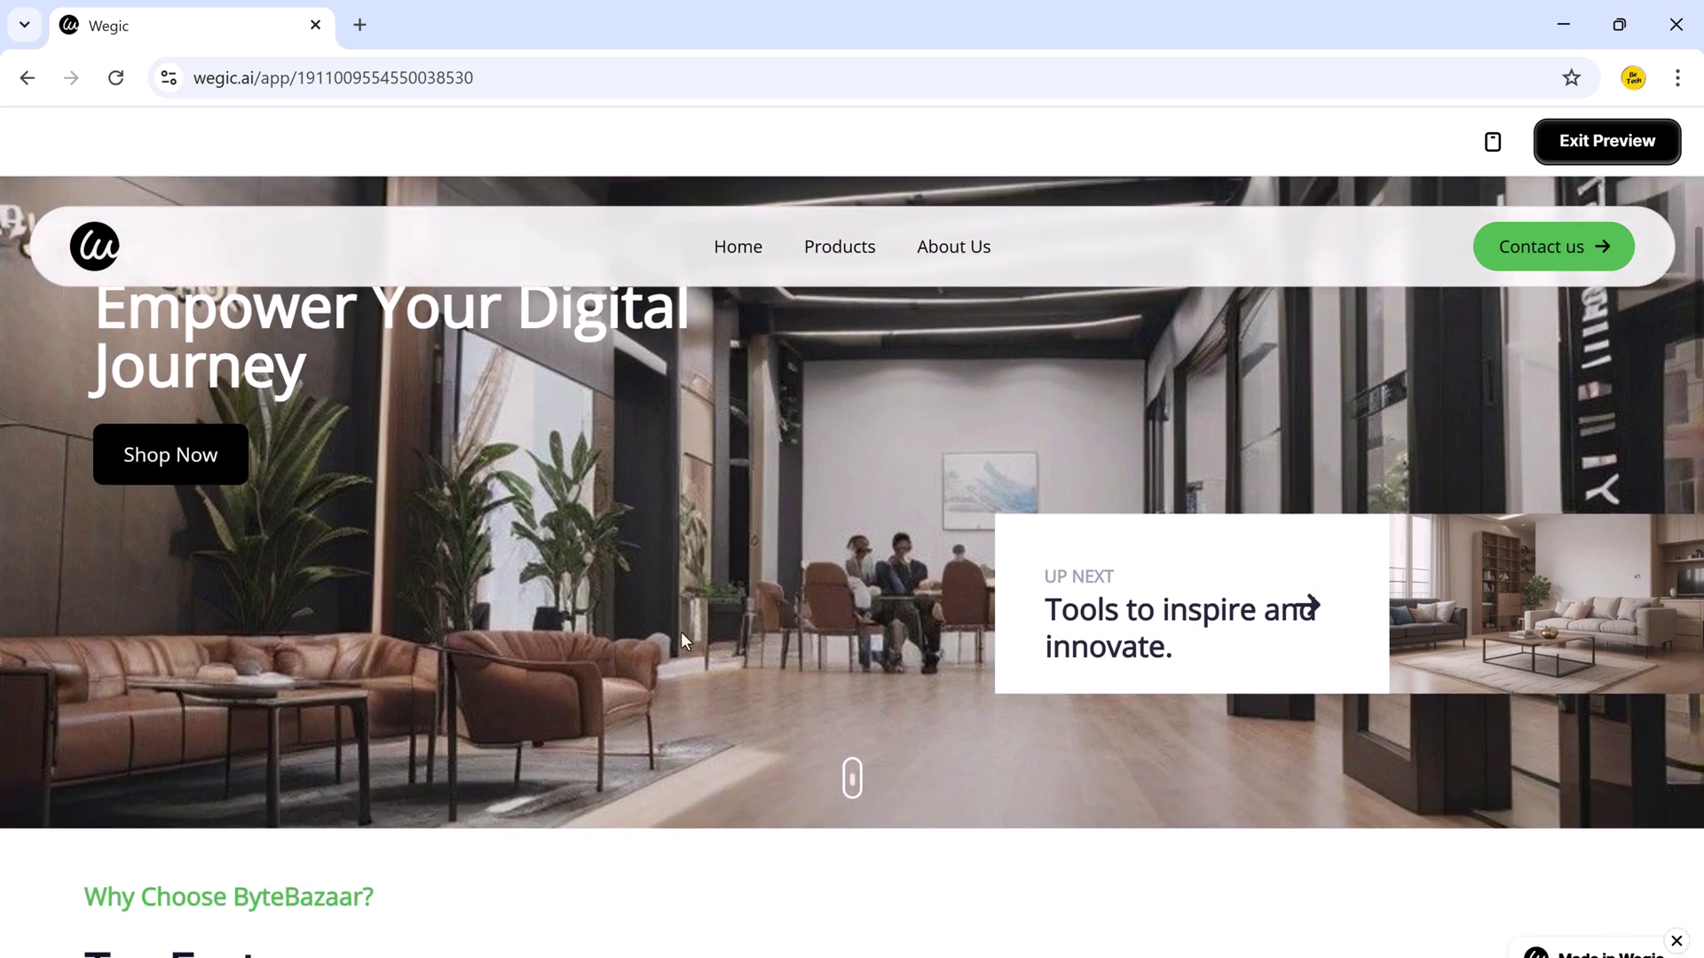
{"action": "scroll", "coordinate": [539, 604], "scroll_direction": "down", "scroll_amount": 8}
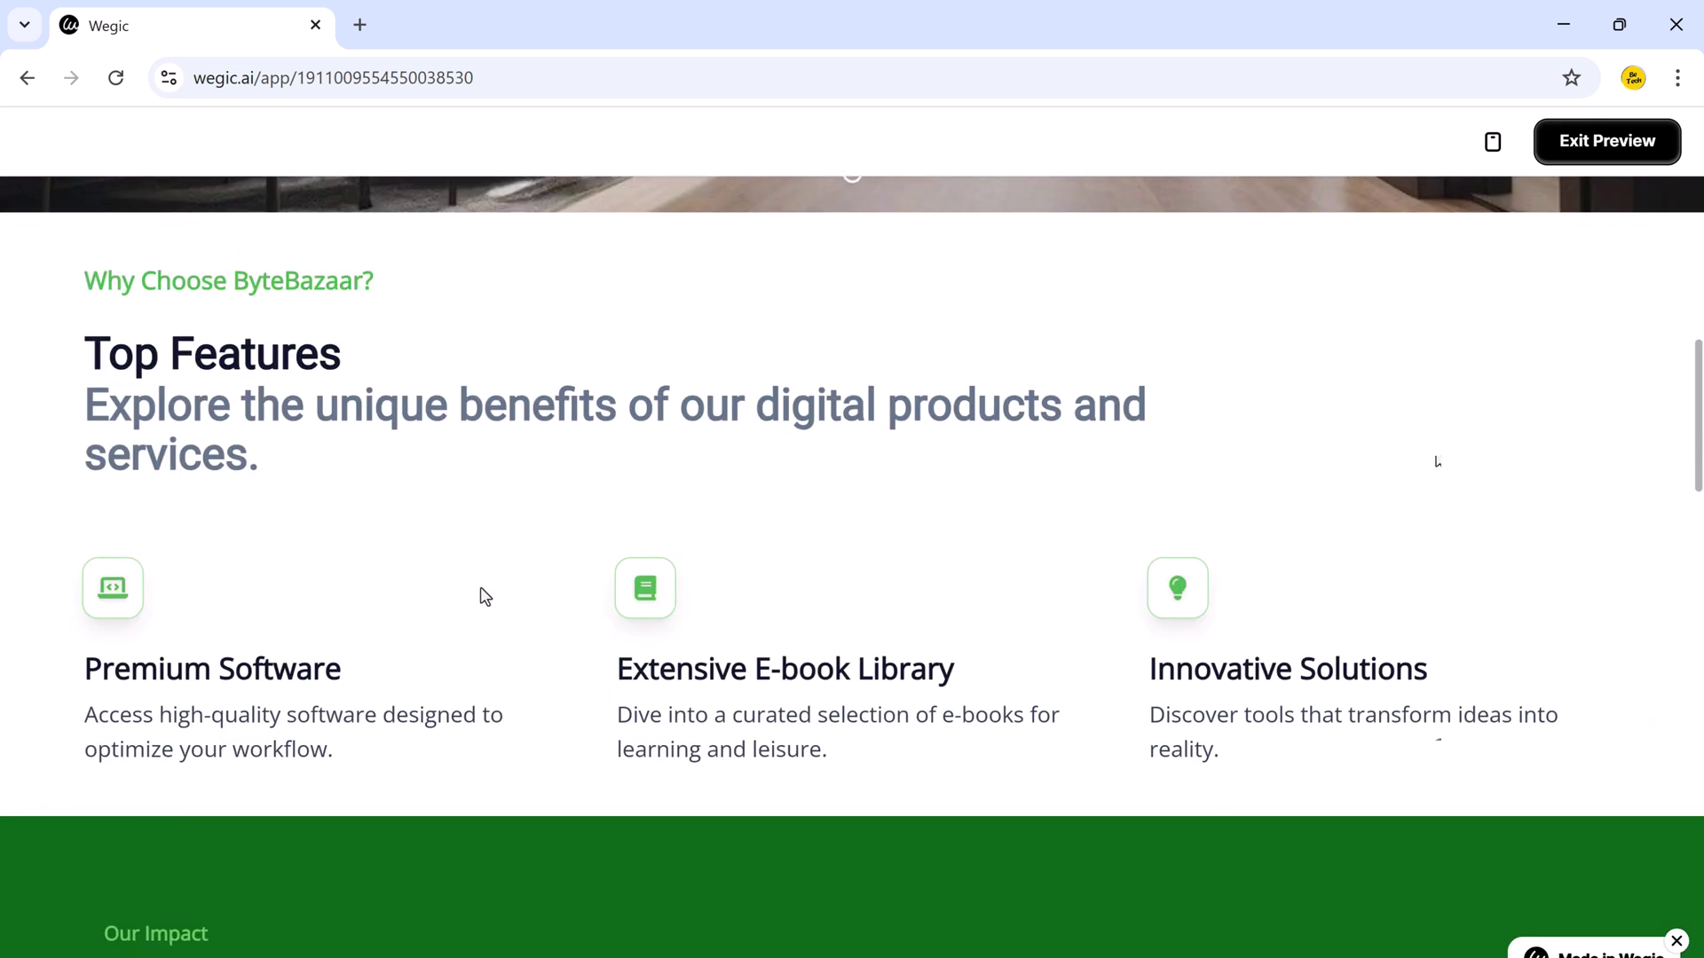
{"action": "scroll", "coordinate": [811, 530], "scroll_direction": "down", "scroll_amount": 4}
{"action": "scroll", "coordinate": [777, 533], "scroll_direction": "down", "scroll_amount": 8}
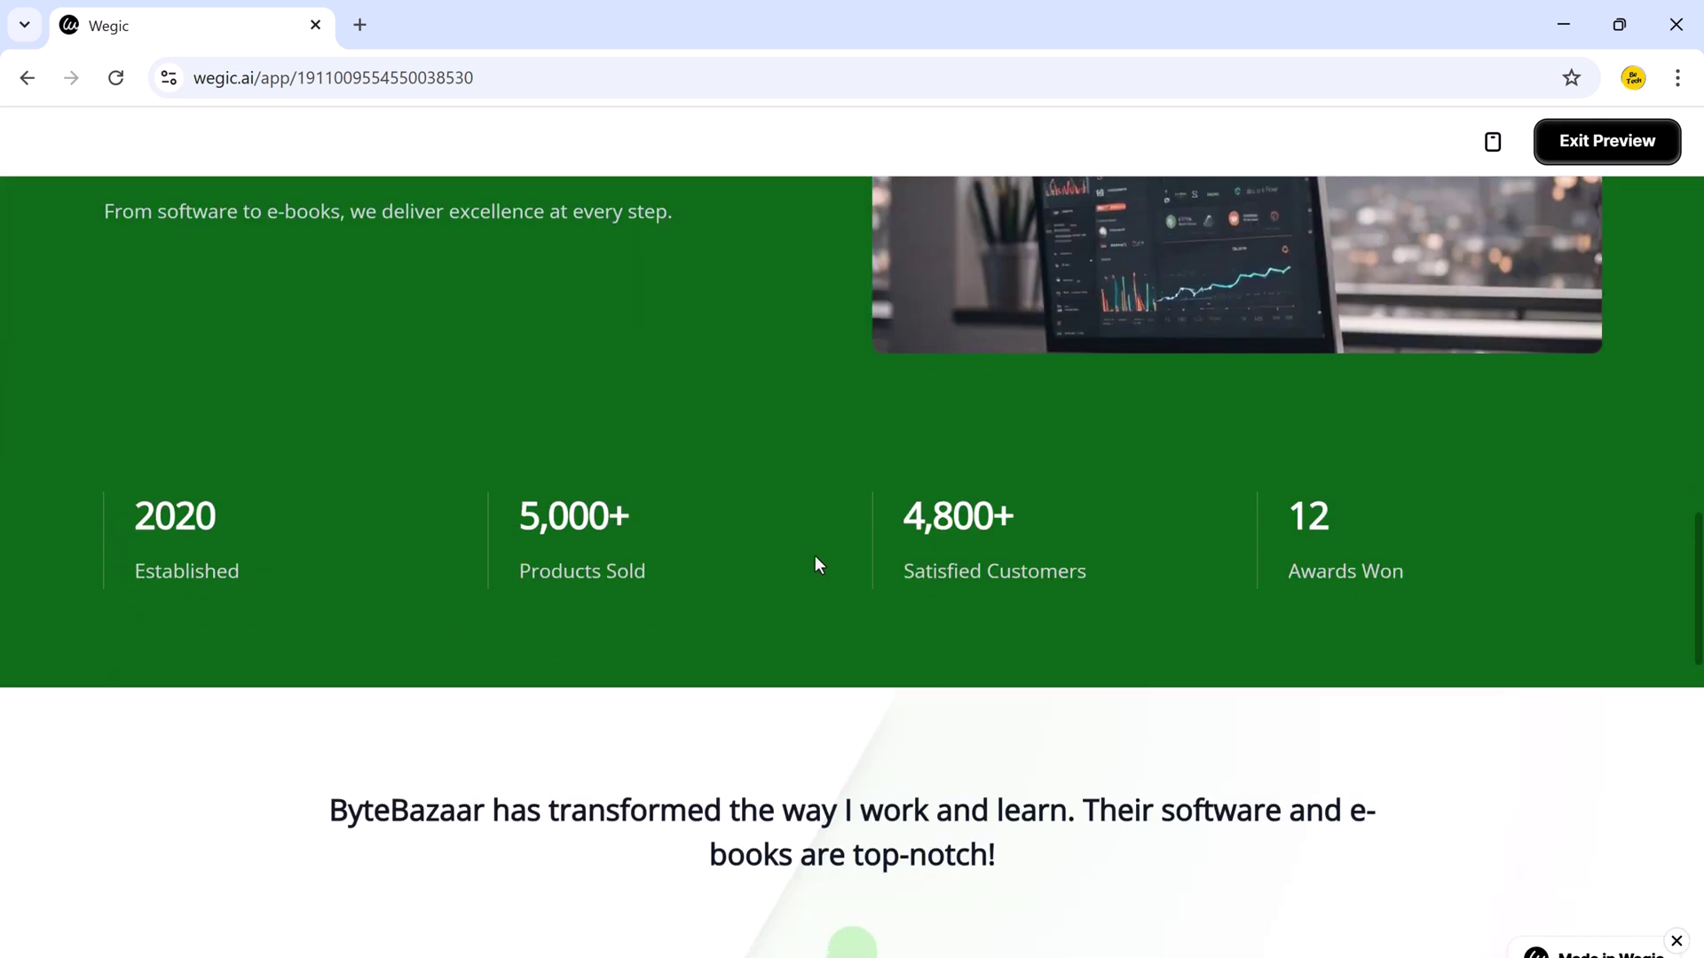
{"action": "scroll", "coordinate": [818, 565], "scroll_direction": "down", "scroll_amount": 3}
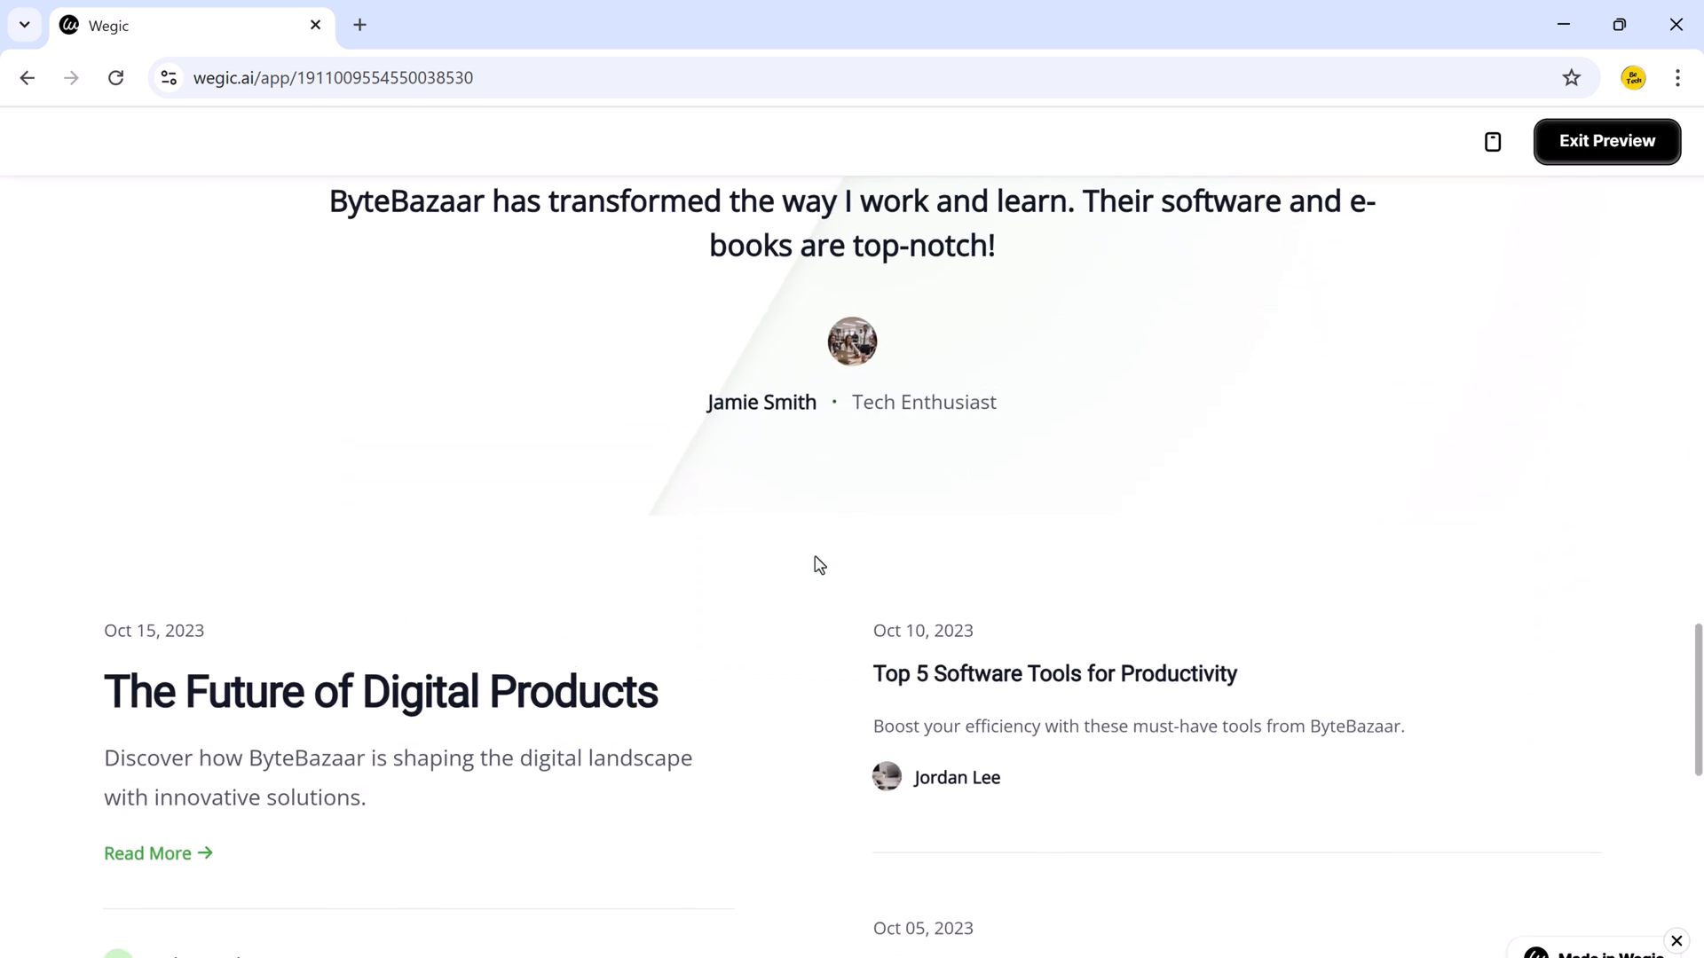
{"action": "scroll", "coordinate": [818, 564], "scroll_direction": "down", "scroll_amount": 4}
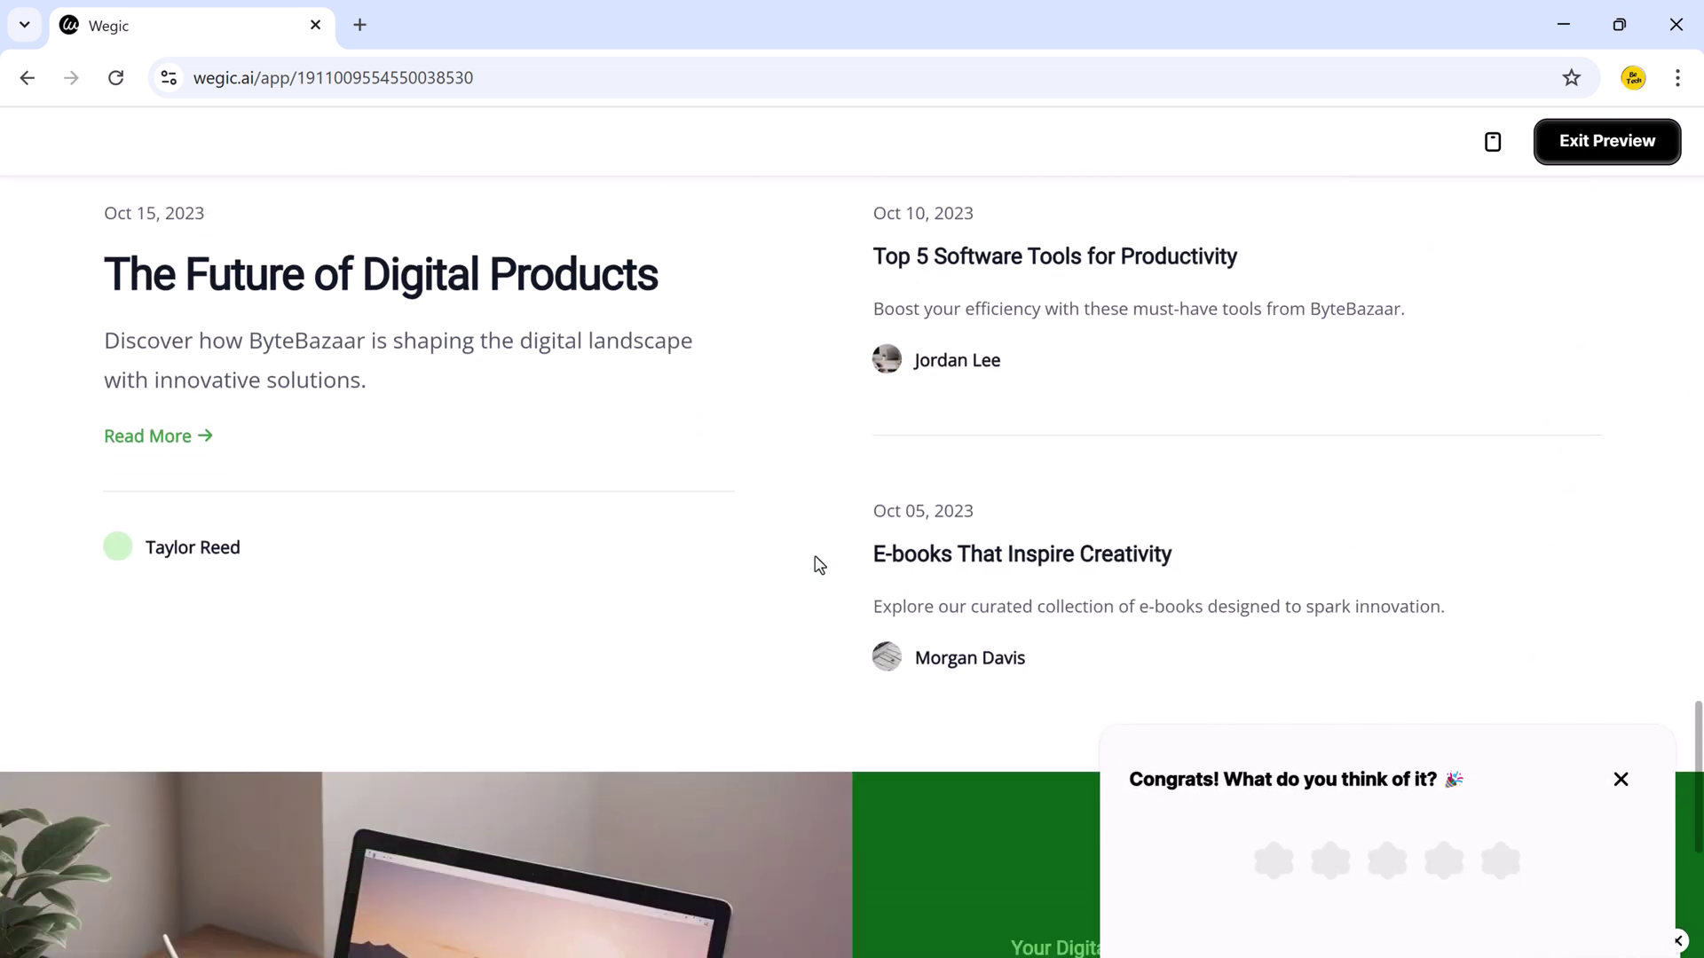
{"action": "scroll", "coordinate": [818, 564], "scroll_direction": "down", "scroll_amount": 7}
{"action": "scroll", "coordinate": [668, 536], "scroll_direction": "down", "scroll_amount": 1}
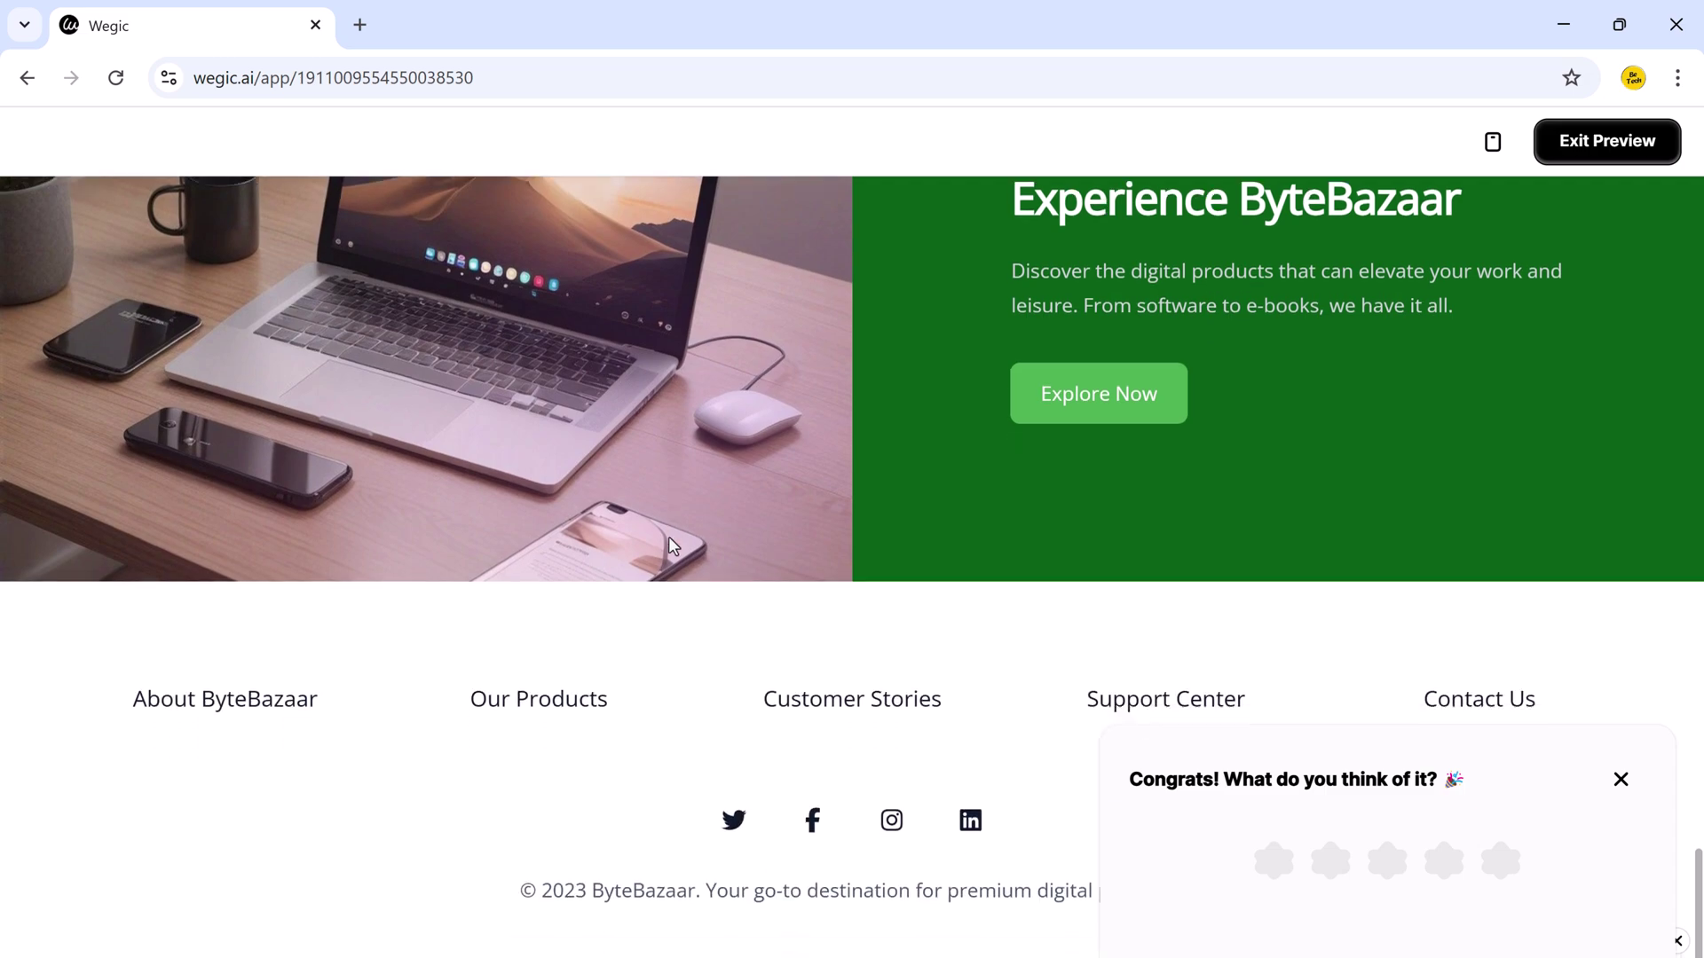
{"action": "left_click", "coordinate": [1620, 780]}
{"action": "scroll", "coordinate": [1221, 562], "scroll_direction": "up", "scroll_amount": 15}
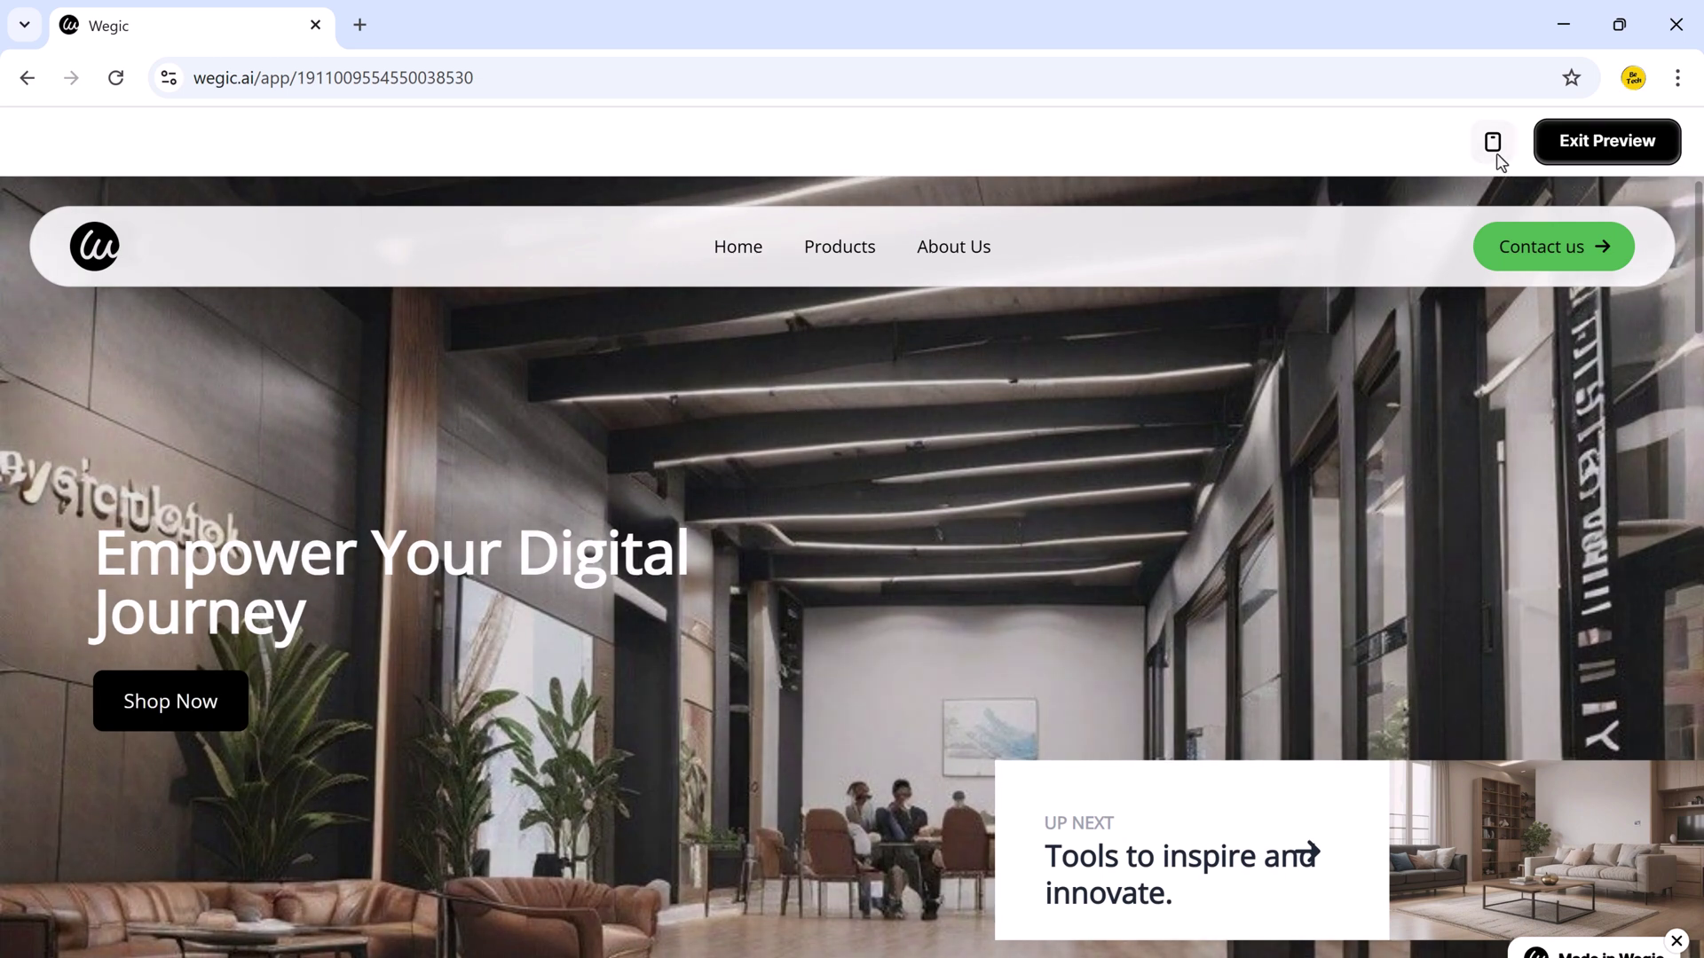
Scroll through the site at mobile width, then exit the preview back to the editor
{"action": "left_click", "coordinate": [1494, 149]}
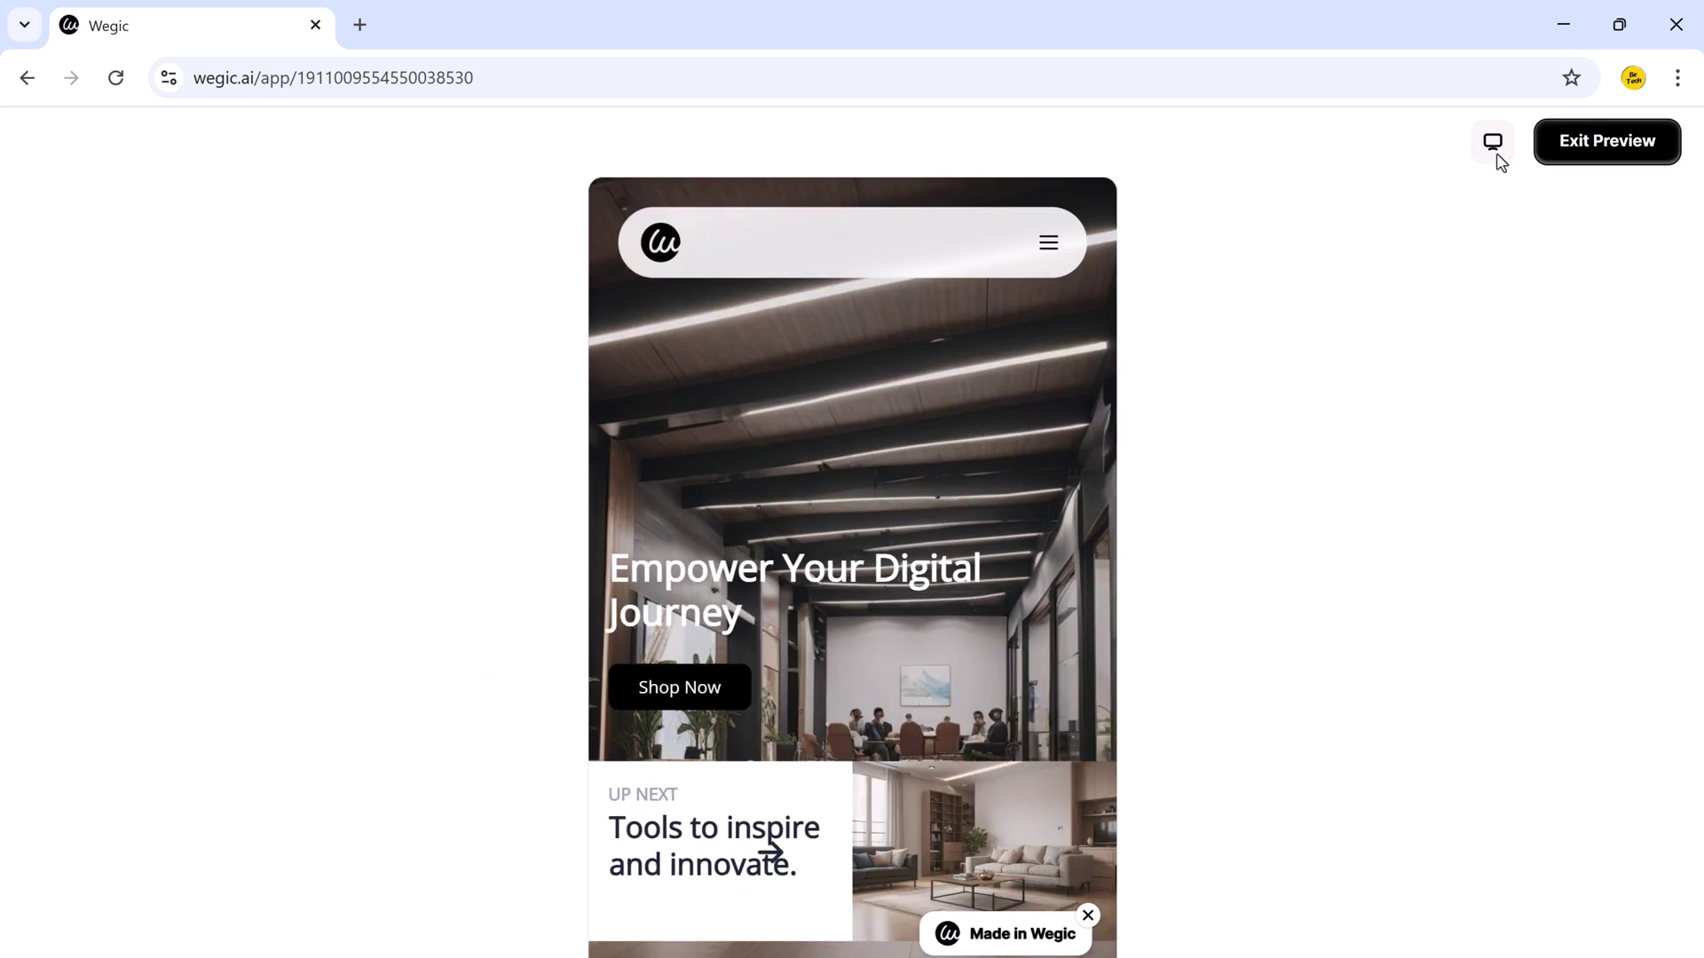
{"action": "scroll", "coordinate": [984, 581], "scroll_direction": "down", "scroll_amount": 10}
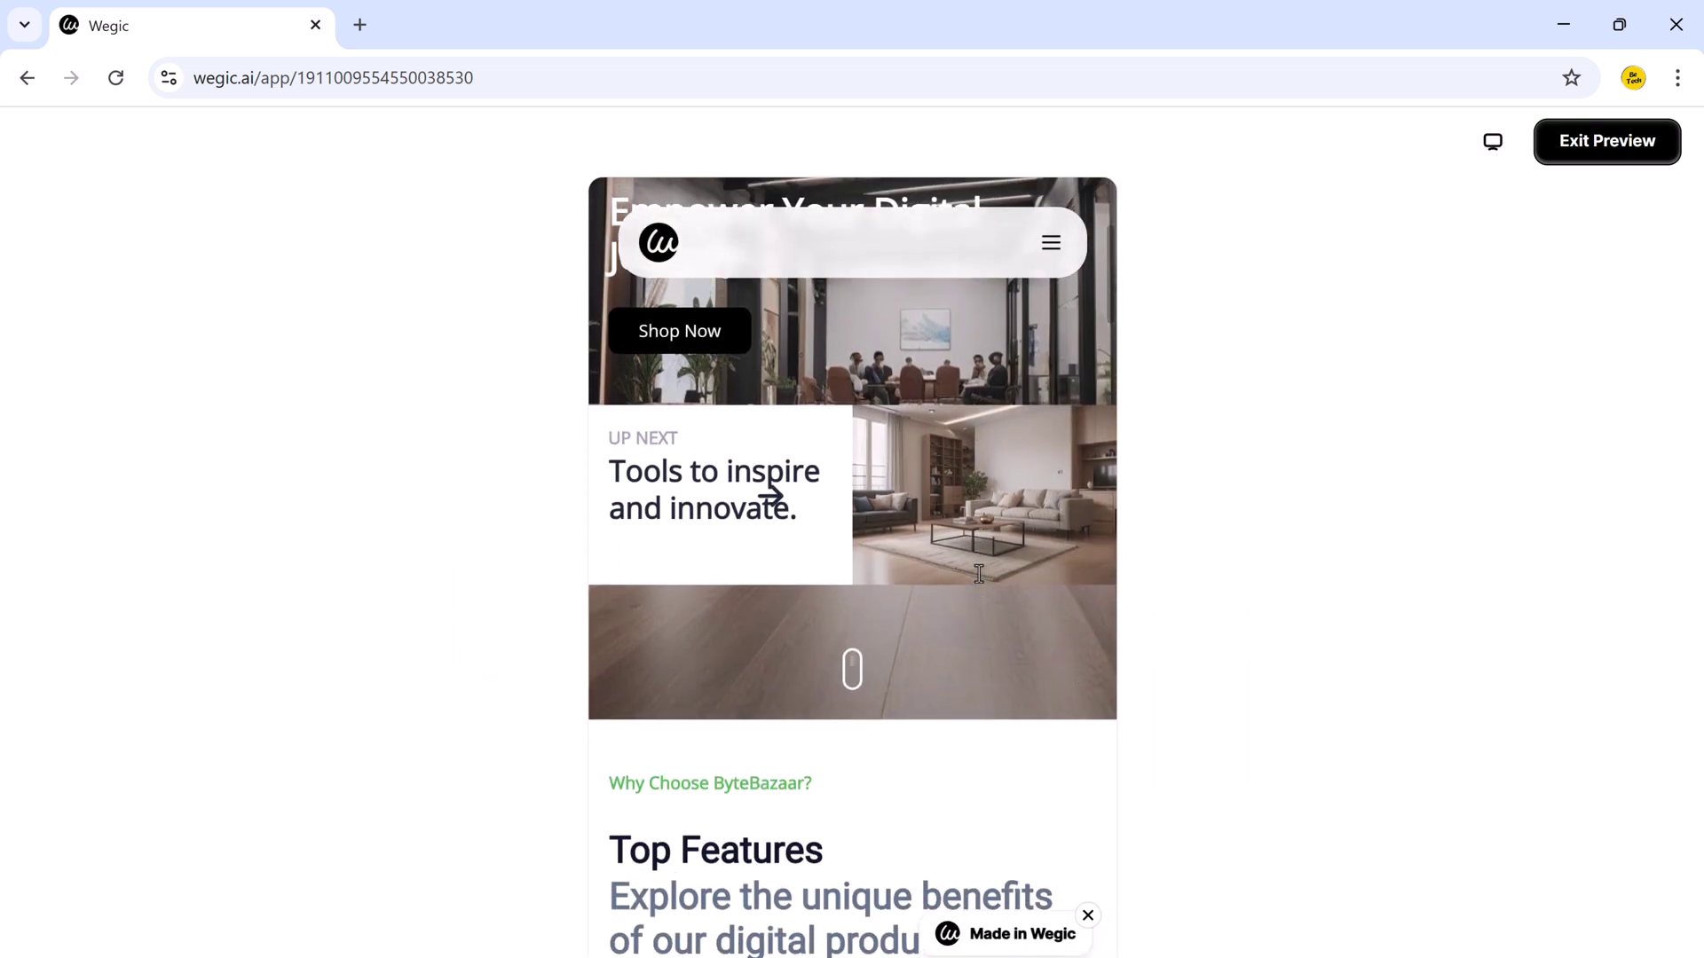
{"action": "scroll", "coordinate": [983, 581], "scroll_direction": "down", "scroll_amount": 12}
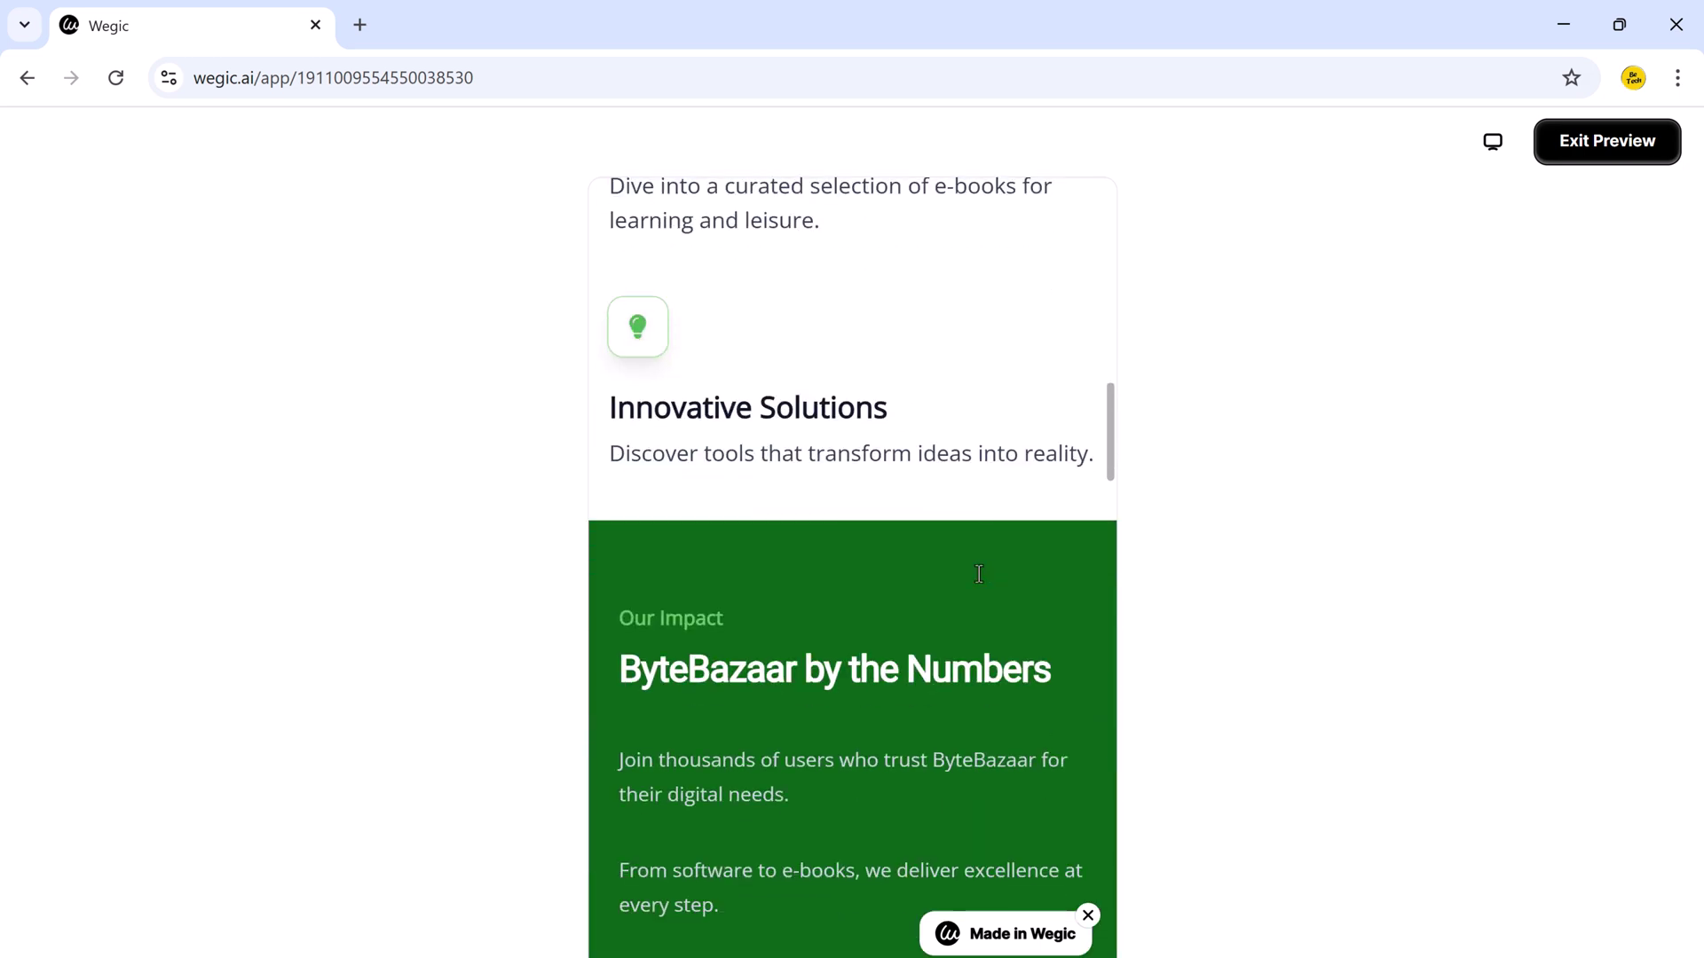
{"action": "scroll", "coordinate": [980, 579], "scroll_direction": "down", "scroll_amount": 15}
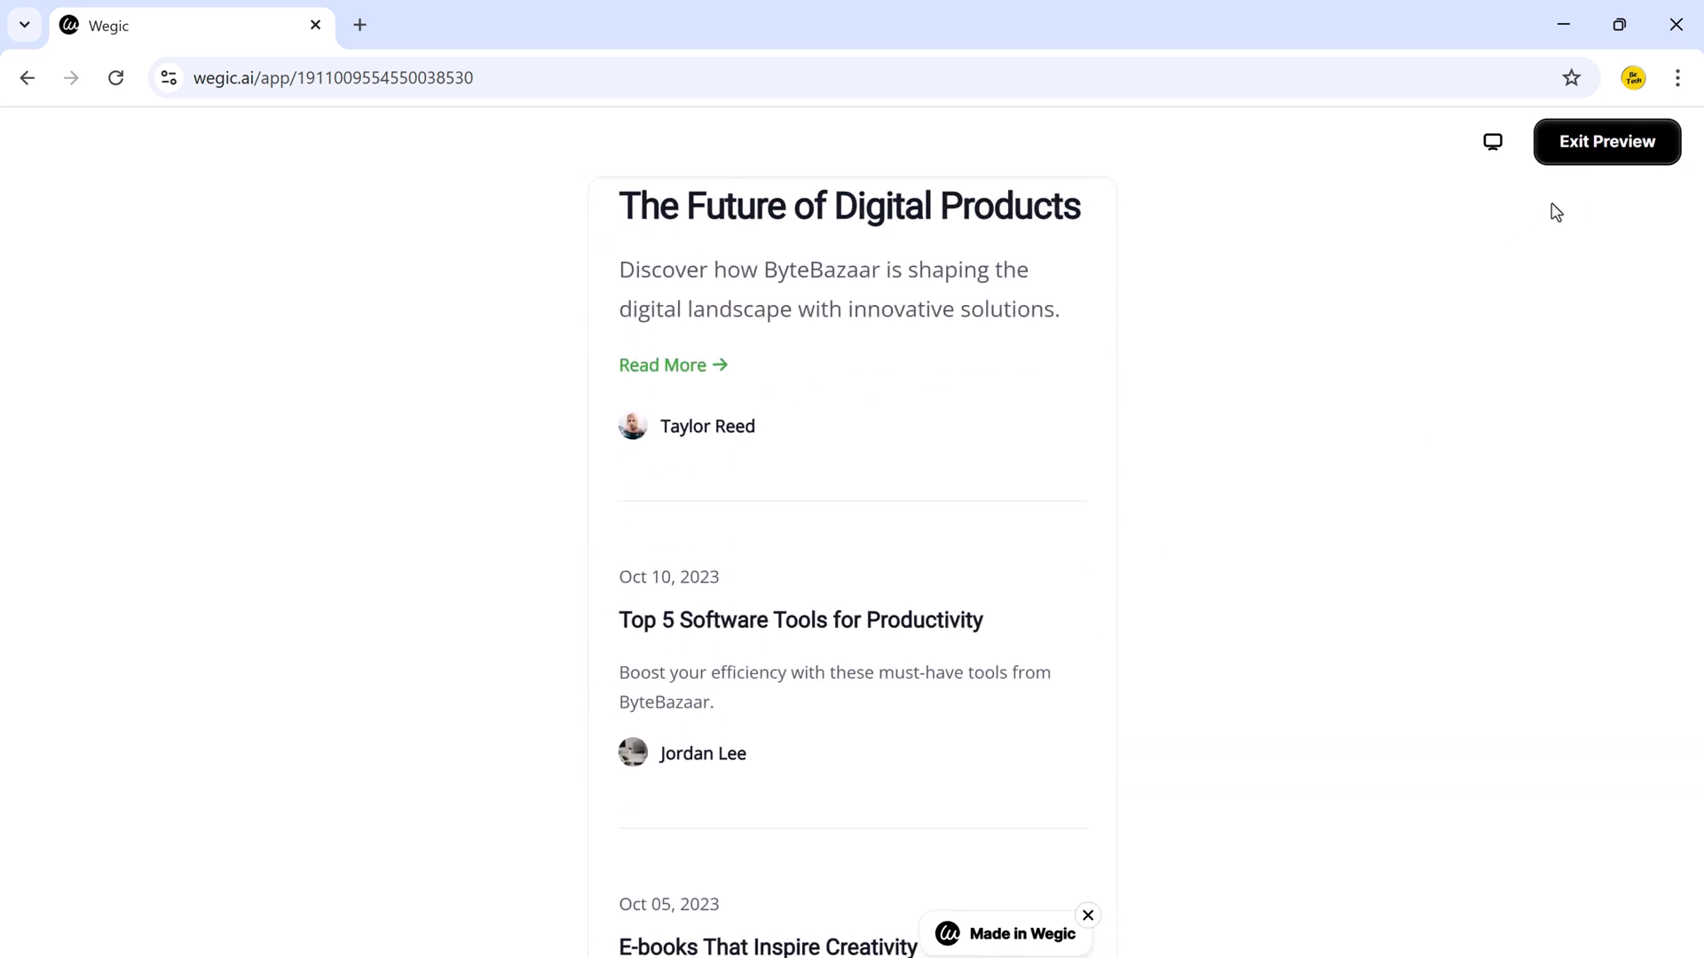
{"action": "left_click", "coordinate": [1582, 158]}
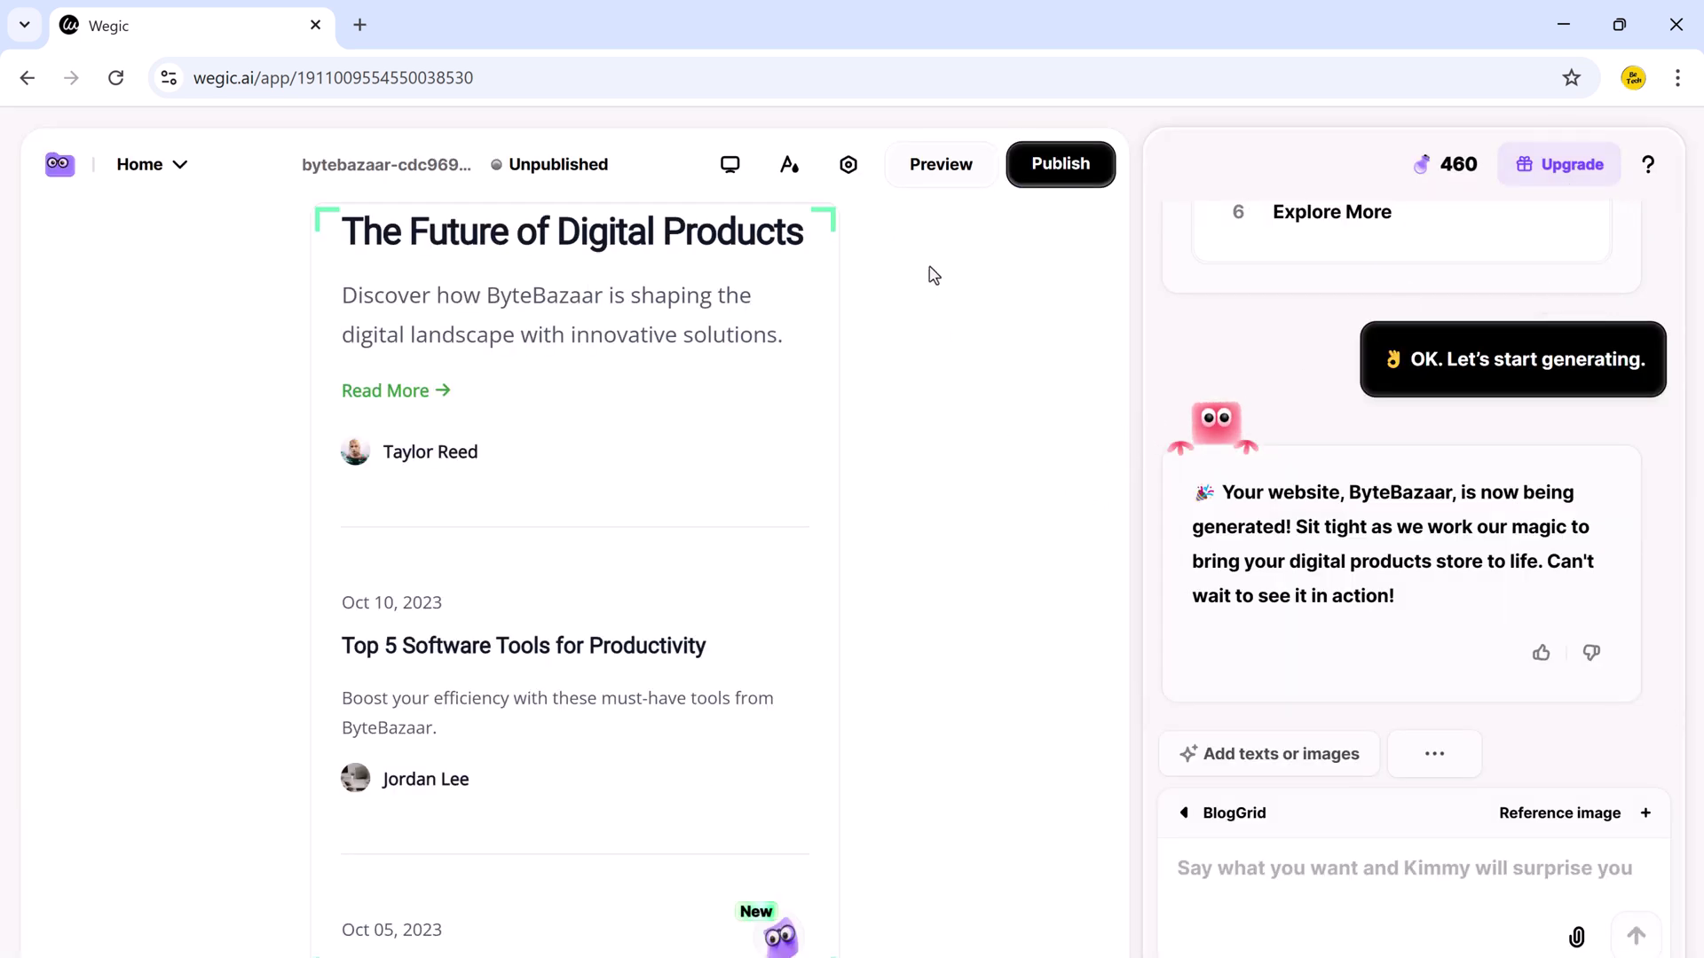
Return to desktop width and ask Kimmy to add social media icons under Shop Now
{"action": "left_click", "coordinate": [729, 164]}
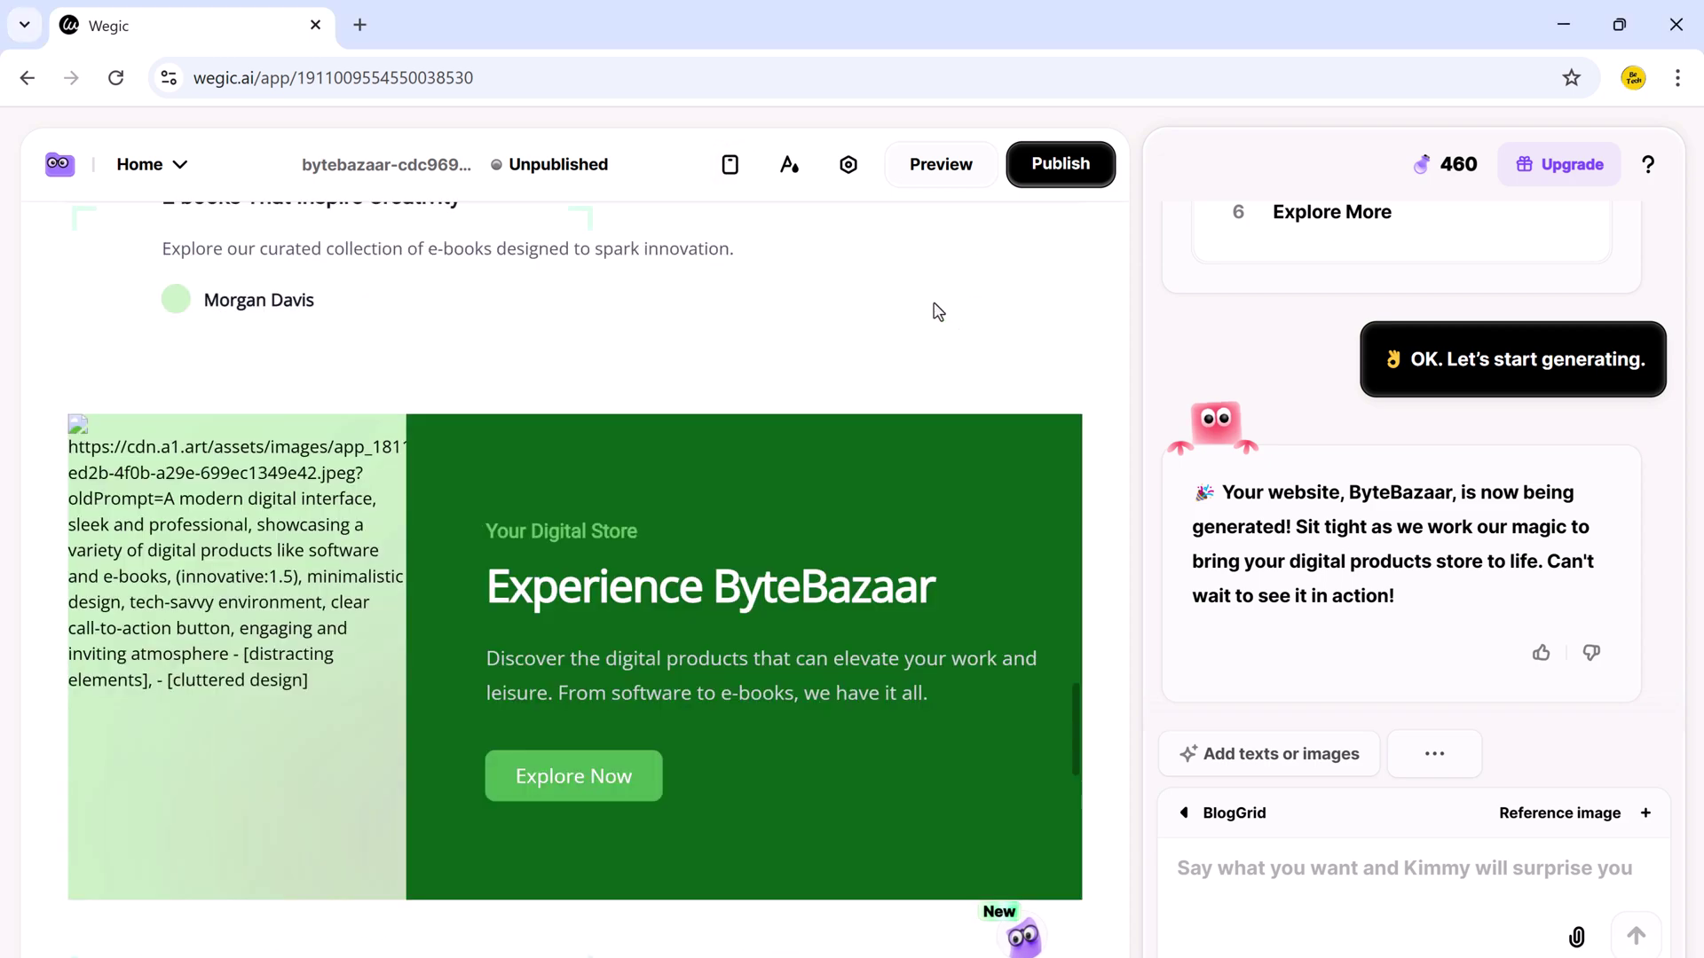
{"action": "scroll", "coordinate": [897, 488], "scroll_direction": "up", "scroll_amount": 15}
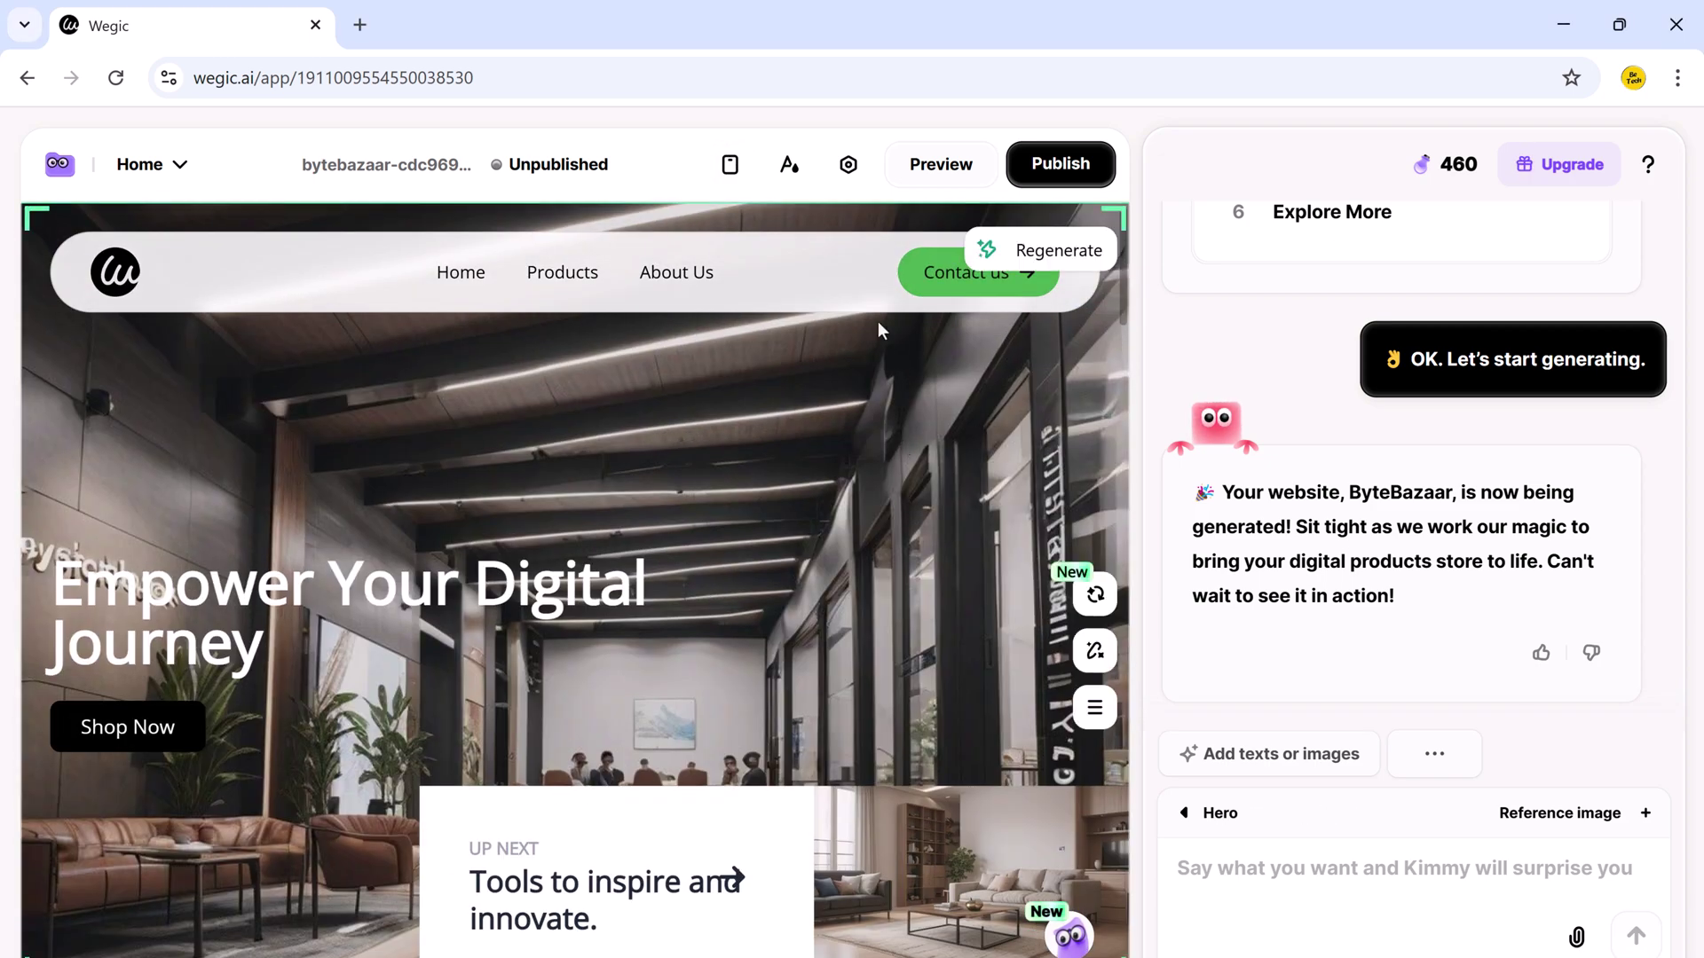
{"action": "left_click", "coordinate": [1337, 887]}
{"action": "type", "text": "add social media icons on home page under shop now button"}
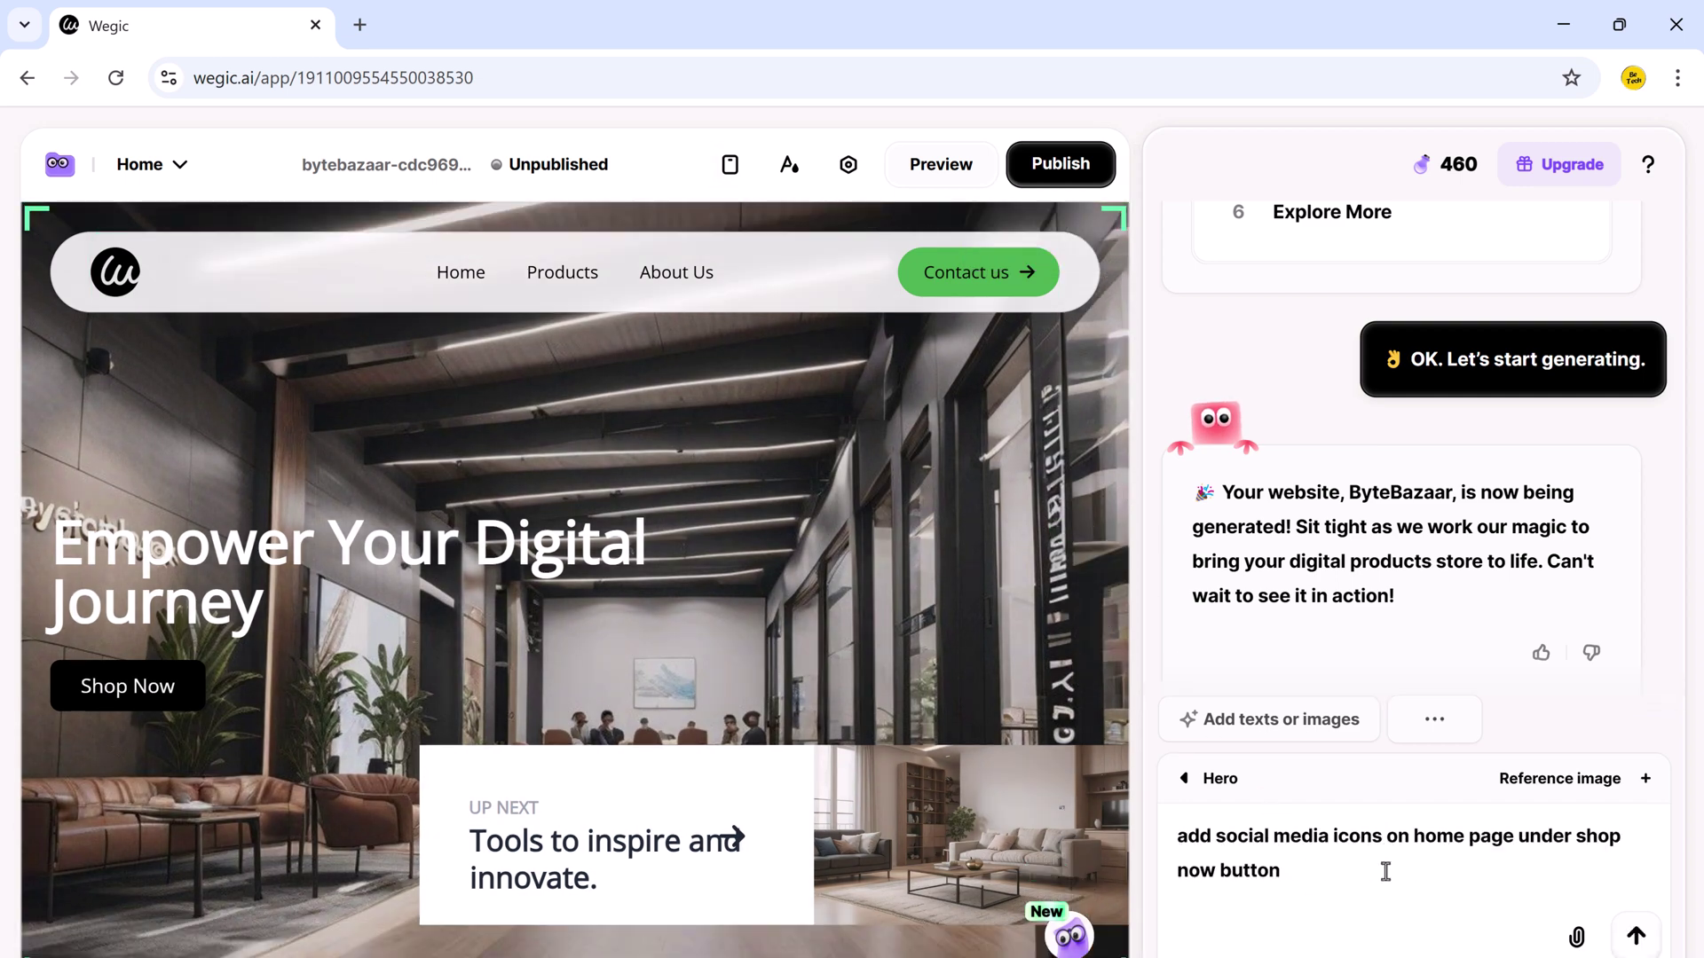
{"action": "key", "text": "Return"}
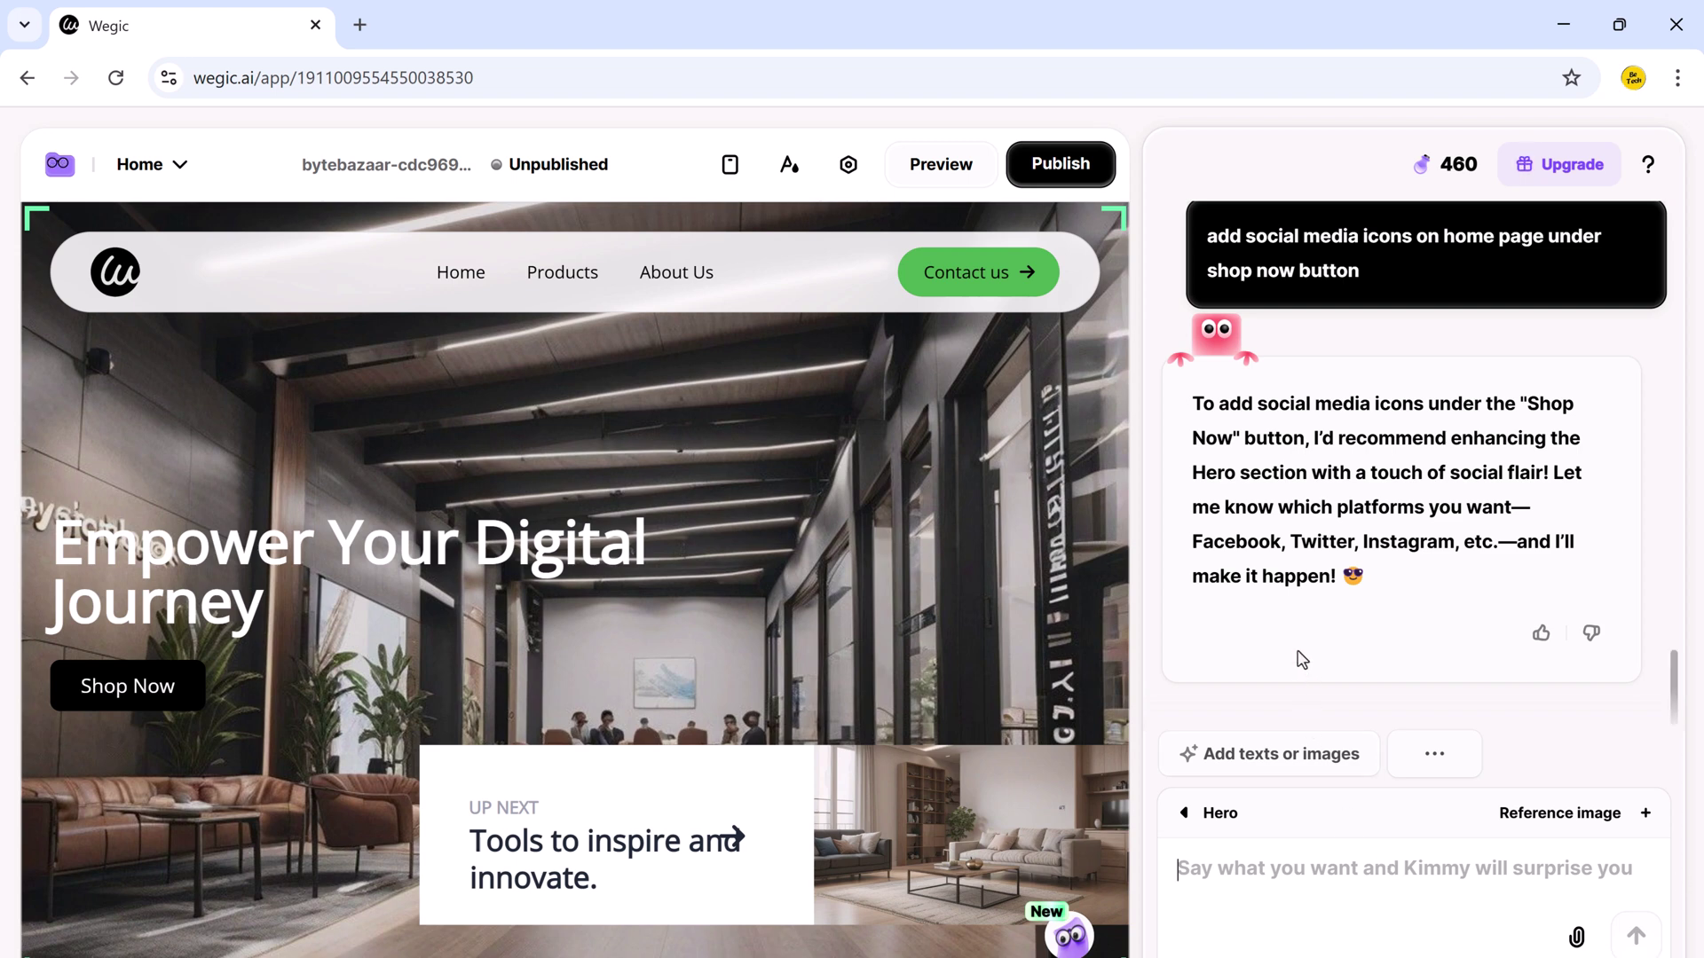
Name Facebook, Instagram and YouTube as the platforms, then advance the hero slider
{"action": "left_click", "coordinate": [1303, 870]}
{"action": "type", "text": "facebook, instagram and youtube"}
{"action": "key", "text": "Return"}
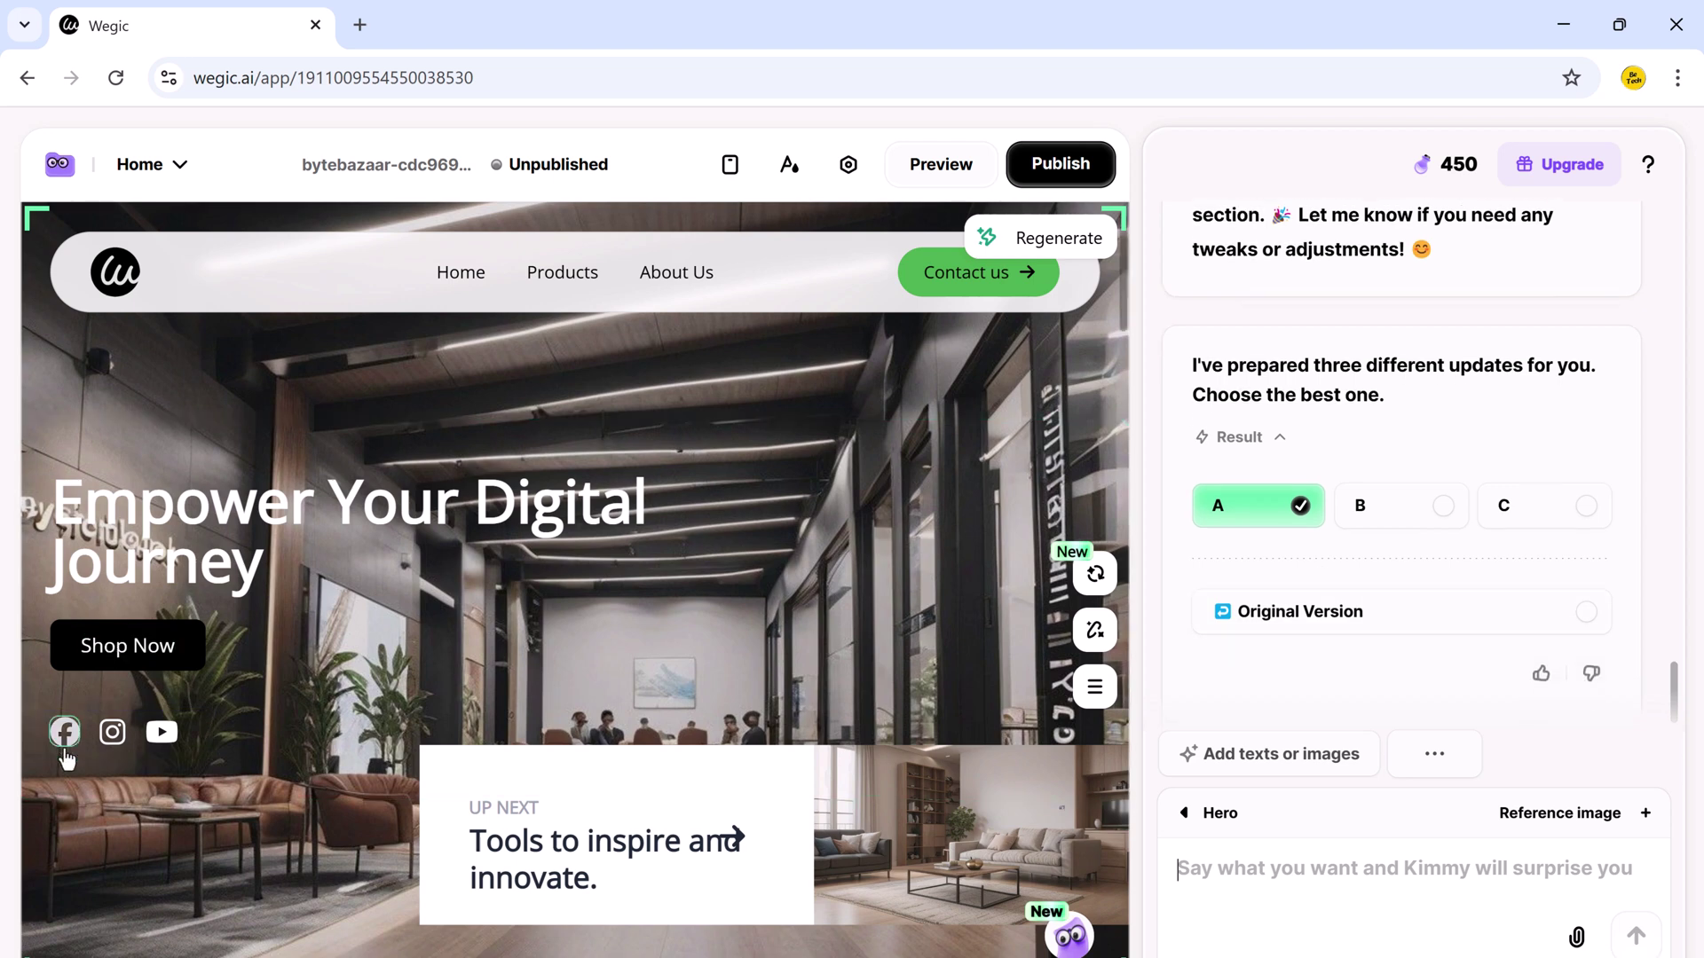
{"action": "scroll", "coordinate": [843, 626], "scroll_direction": "down", "scroll_amount": 2}
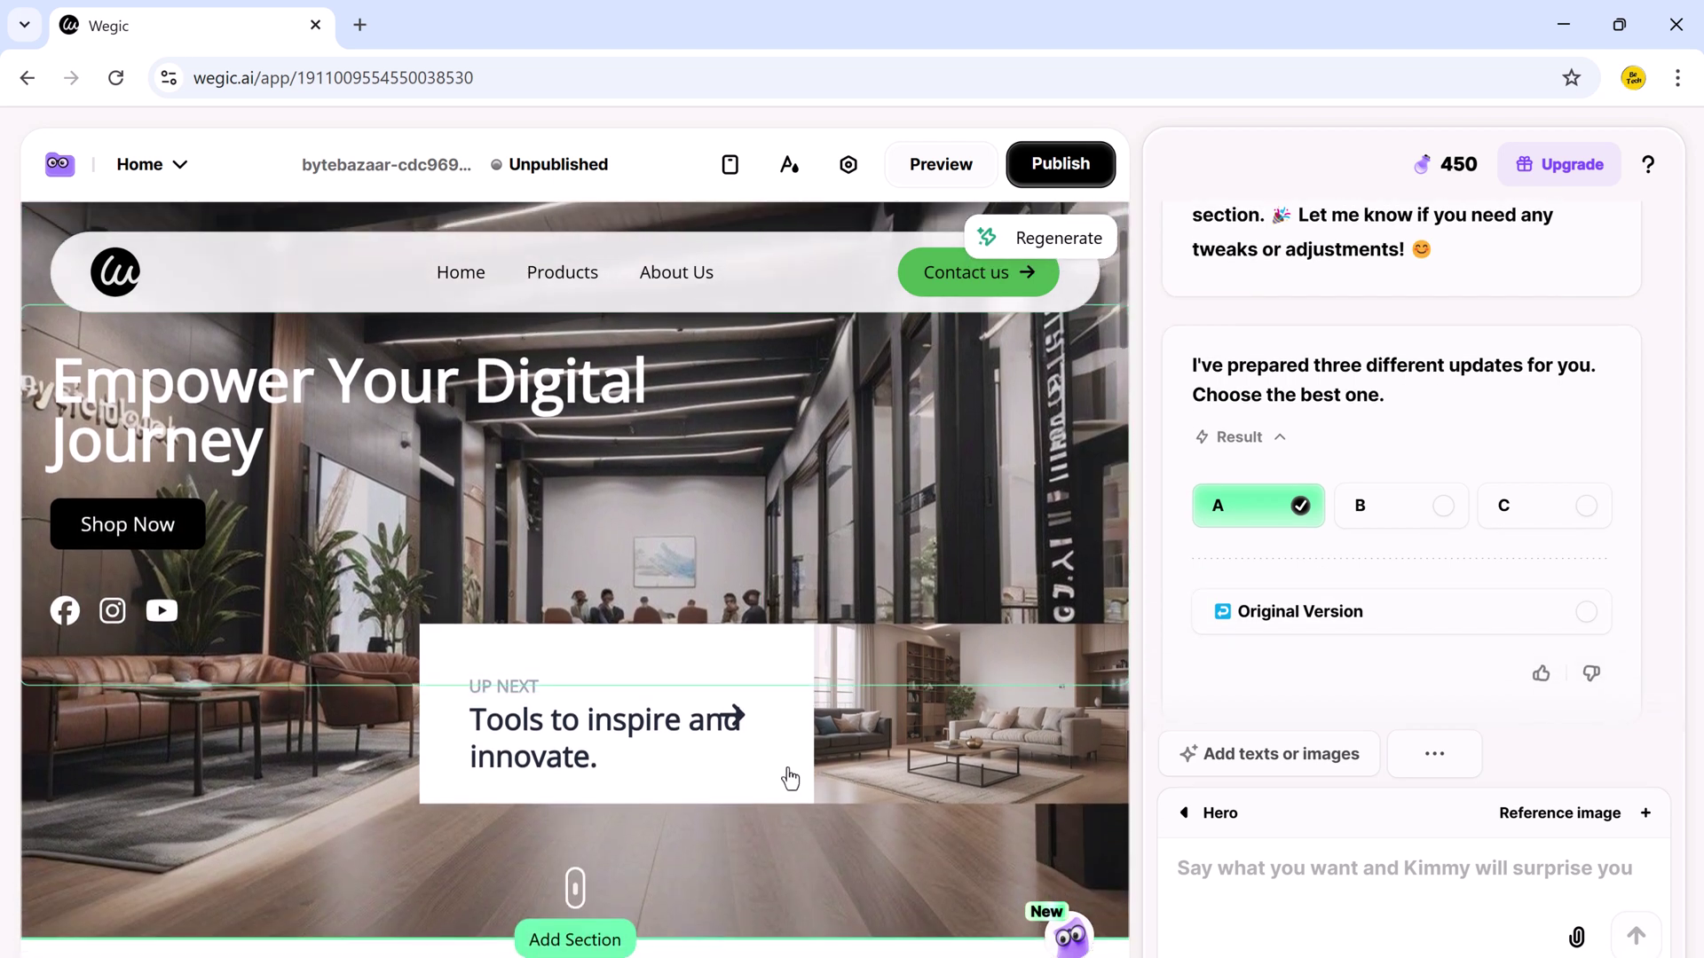
{"action": "left_click", "coordinate": [734, 715]}
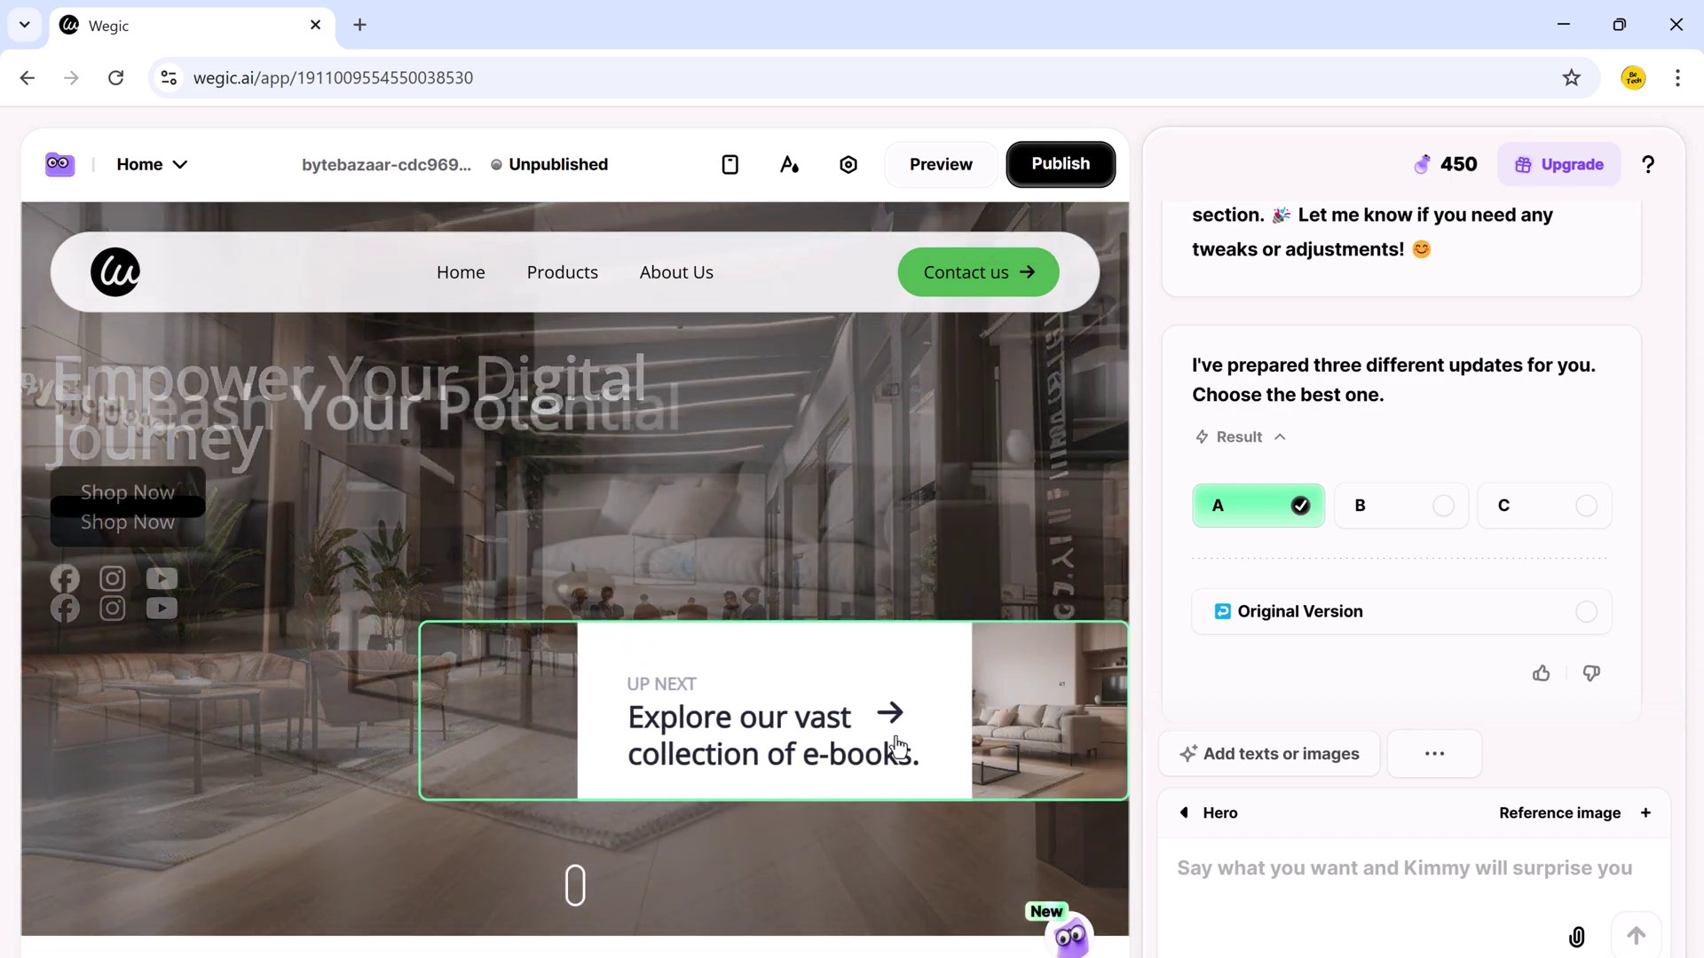
Have Kimmy decrease the up-next card's text size, then add a new section below the hero
{"action": "left_click", "coordinate": [956, 674]}
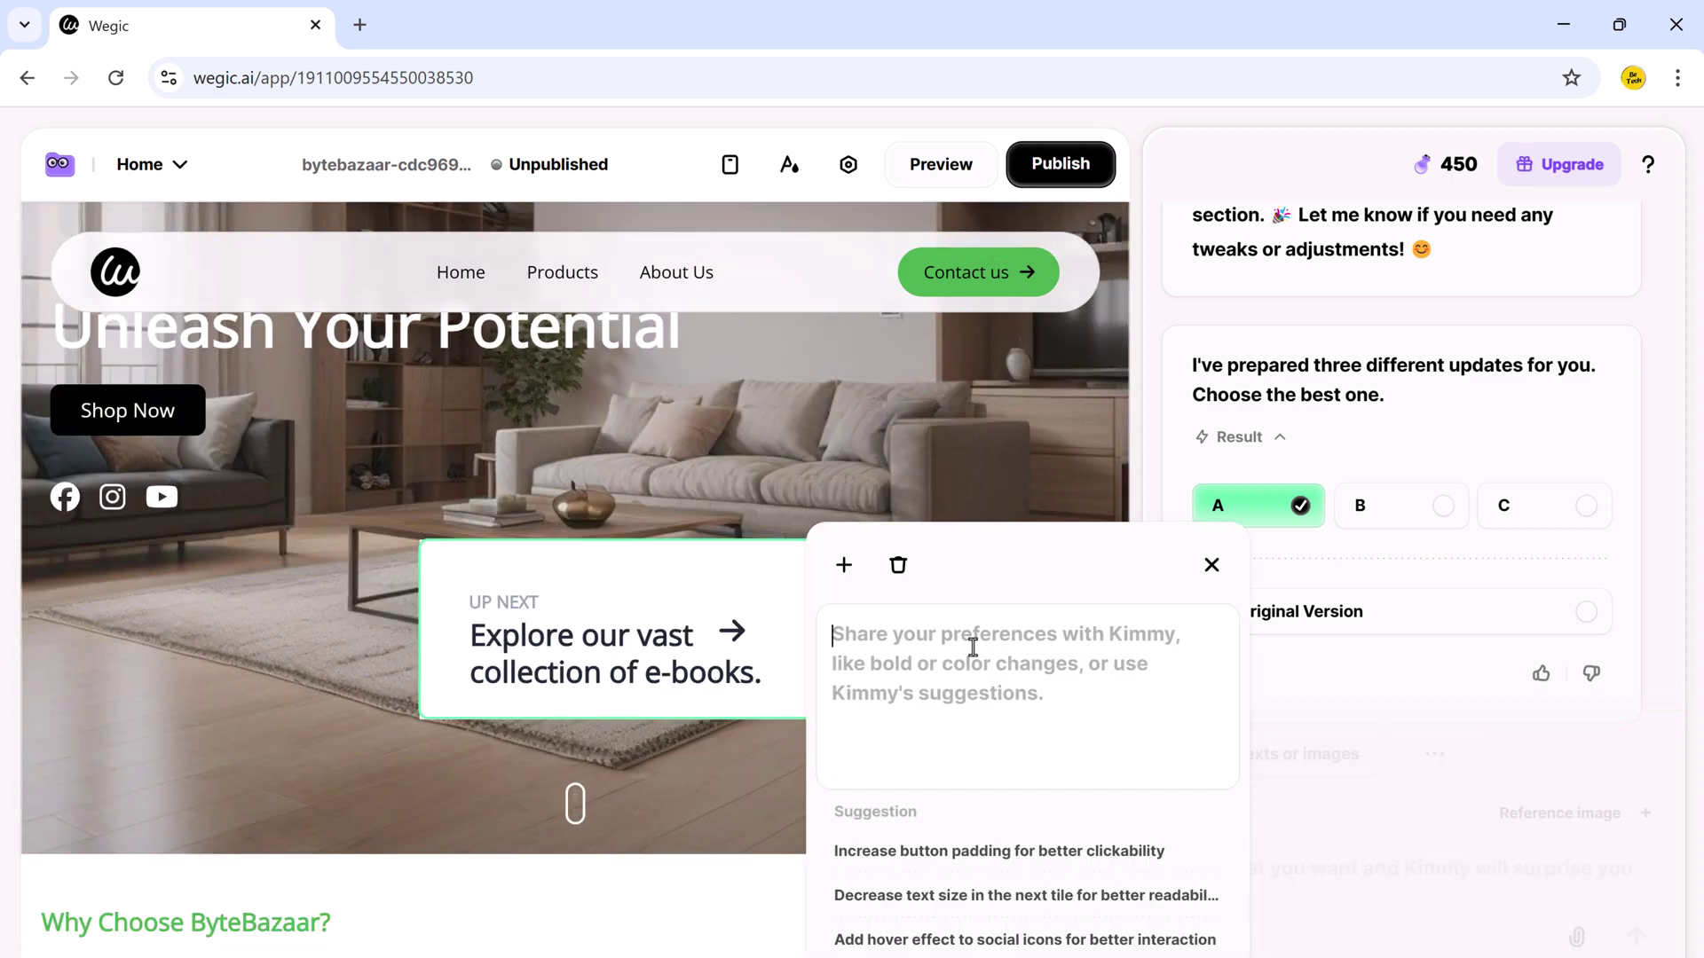
{"action": "type", "text": "Decrease text size"}
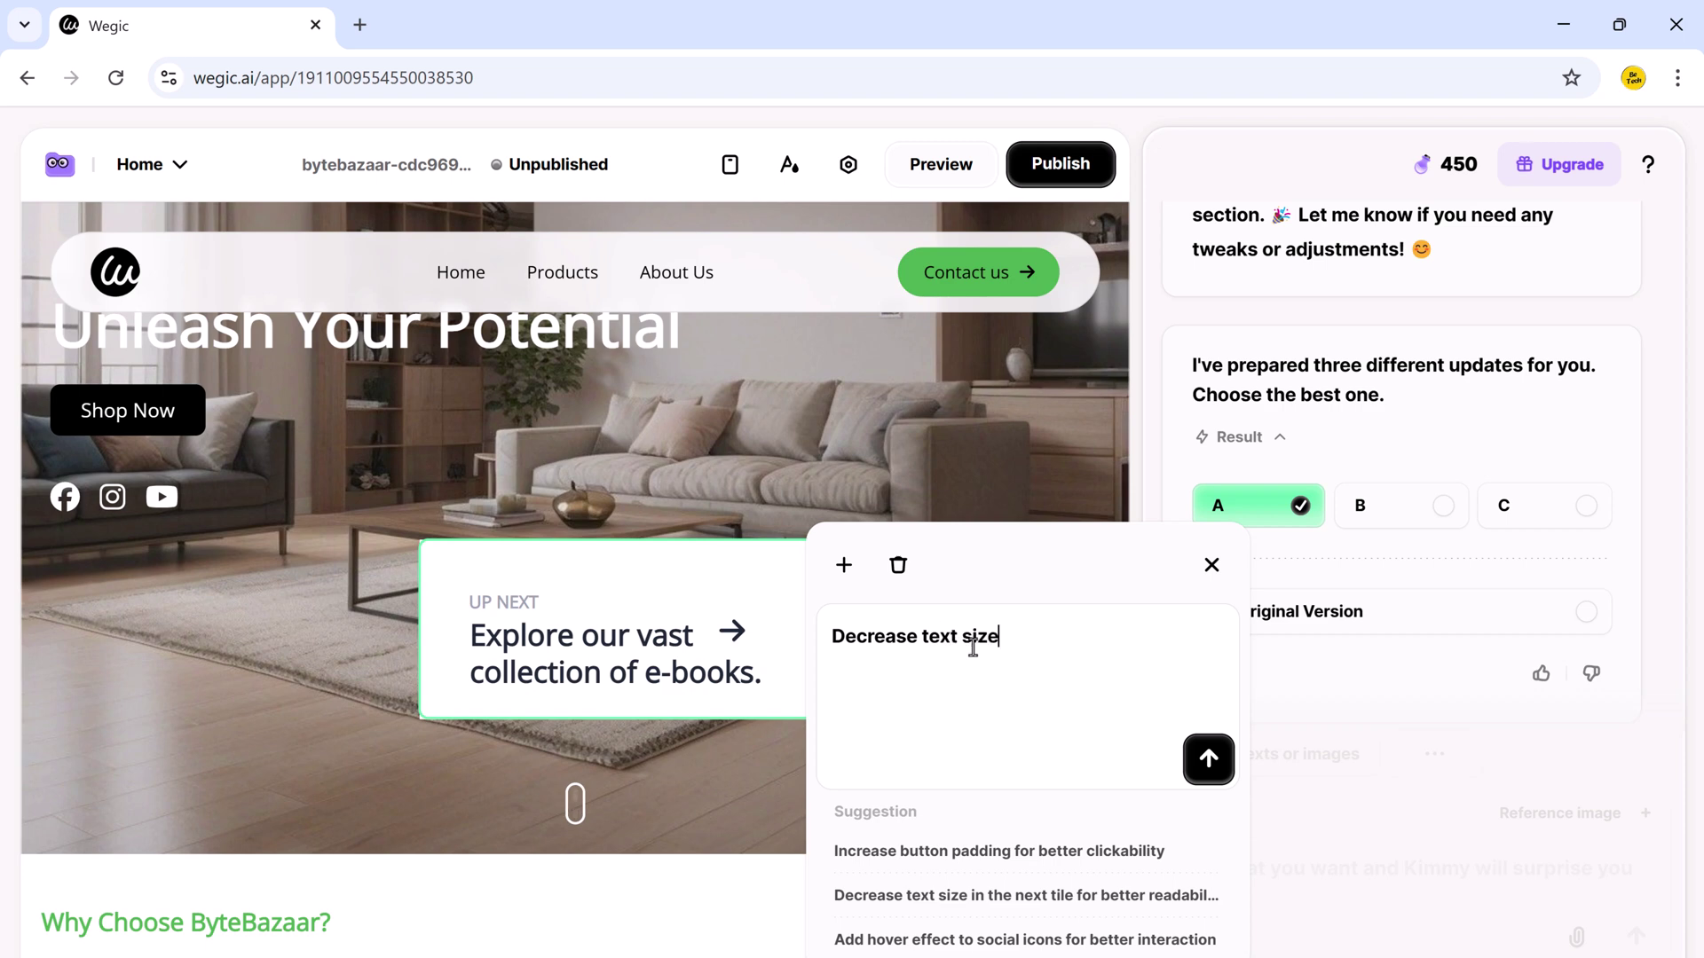
{"action": "left_click", "coordinate": [1209, 759]}
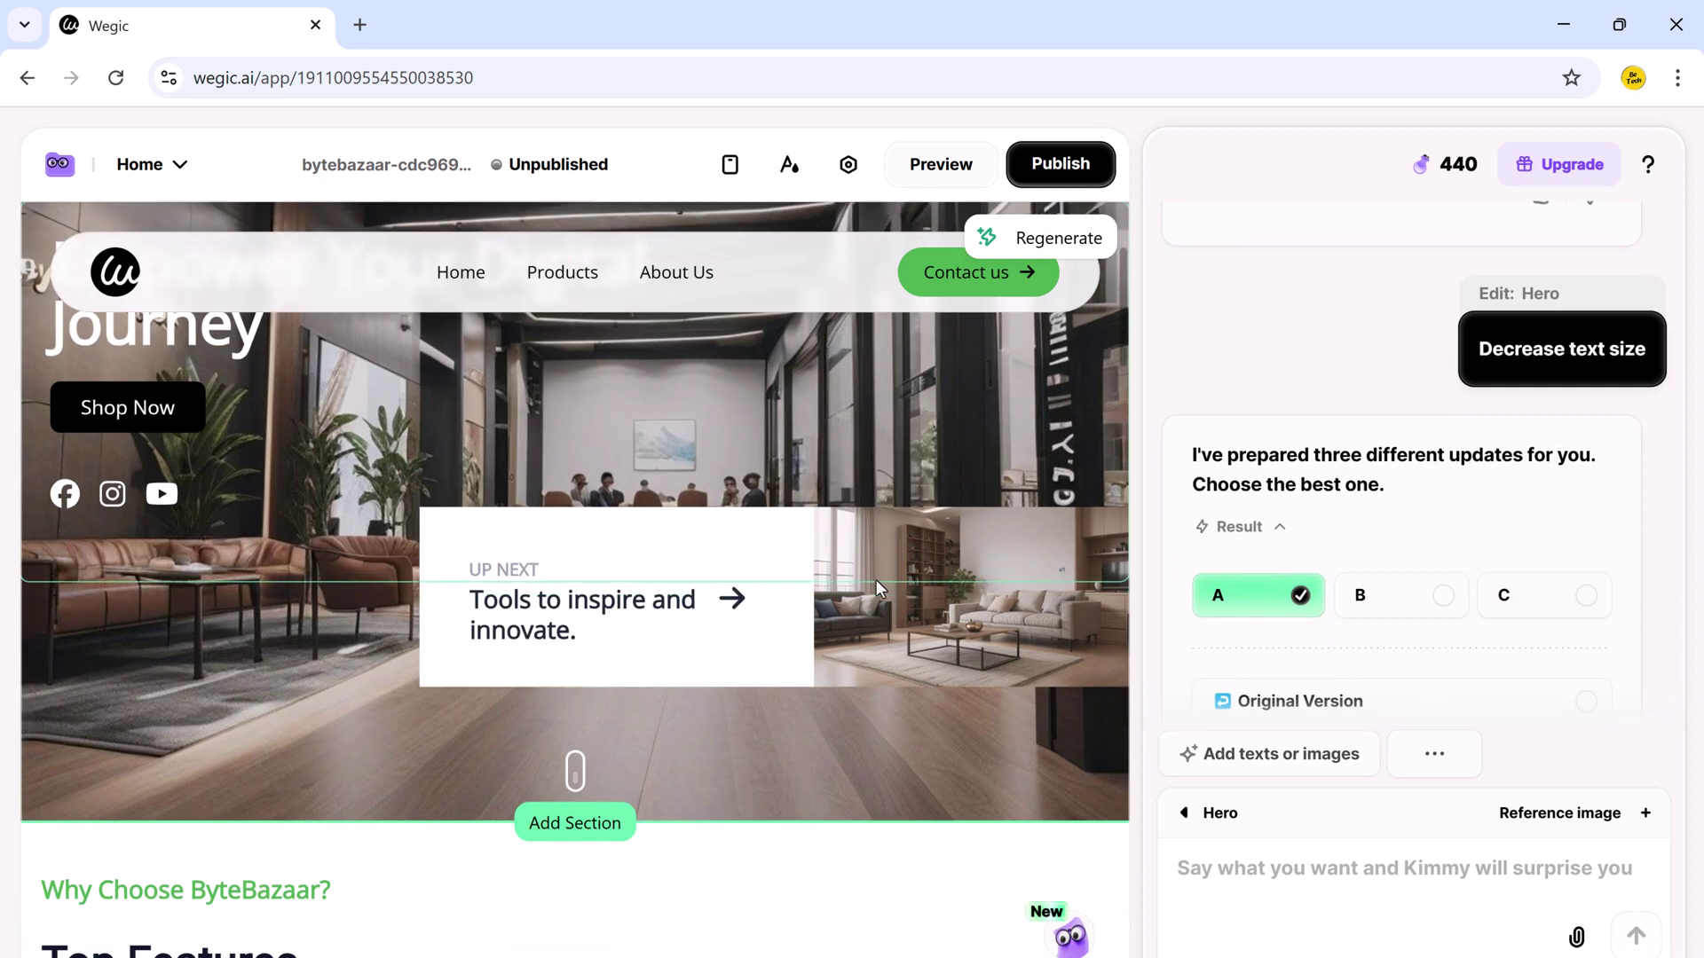
{"action": "scroll", "coordinate": [631, 654], "scroll_direction": "down", "scroll_amount": 1}
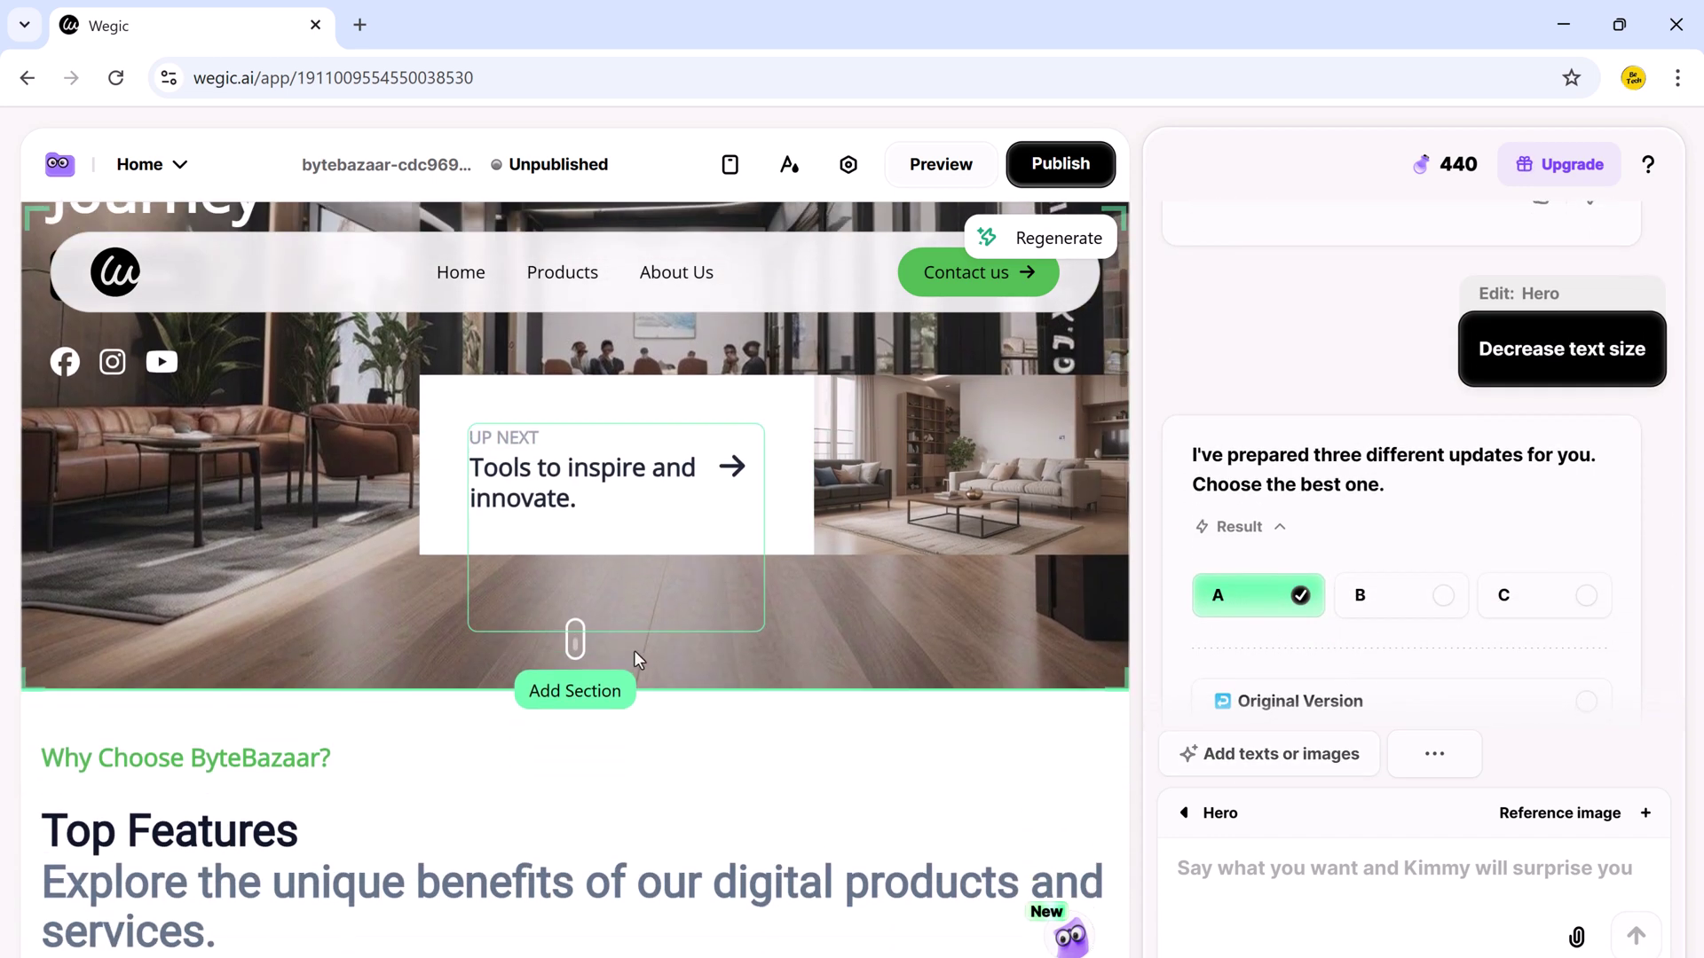
{"action": "left_click", "coordinate": [568, 692]}
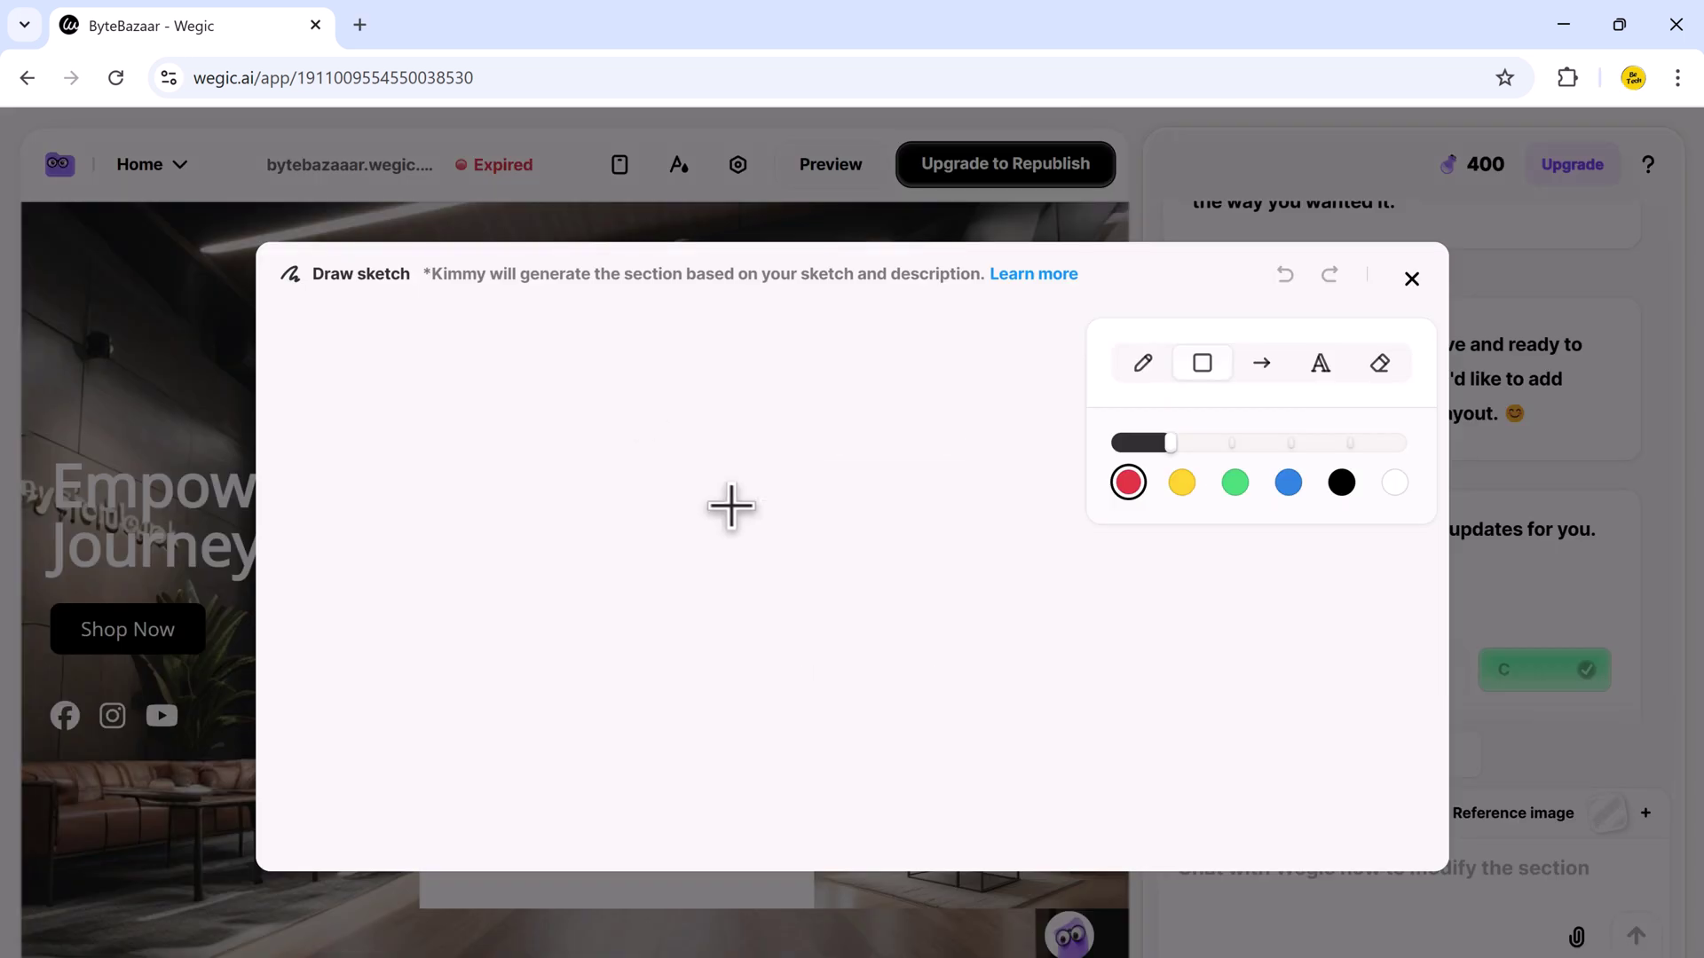
Sketch three boxes as a layout and attach the sketch as a reference image
{"action": "left_click_drag", "start_coordinate": [600, 344], "coordinate": [813, 561]}
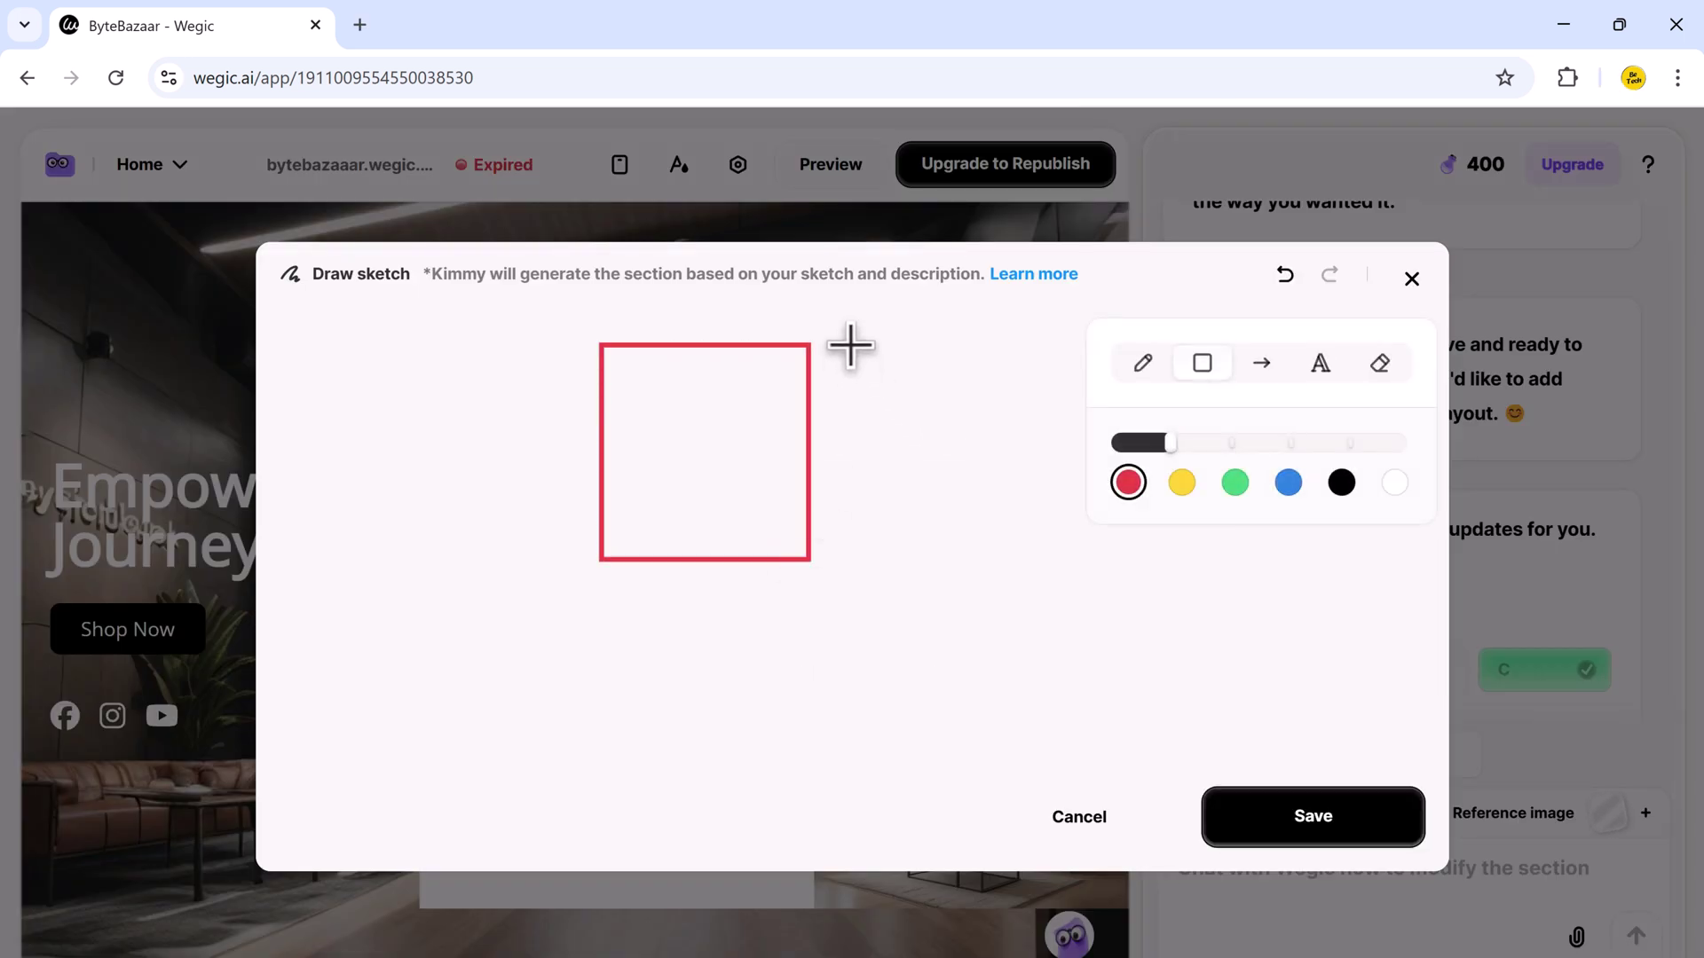
{"action": "left_click_drag", "start_coordinate": [844, 337], "coordinate": [1064, 566]}
{"action": "left_click_drag", "start_coordinate": [604, 602], "coordinate": [812, 830]}
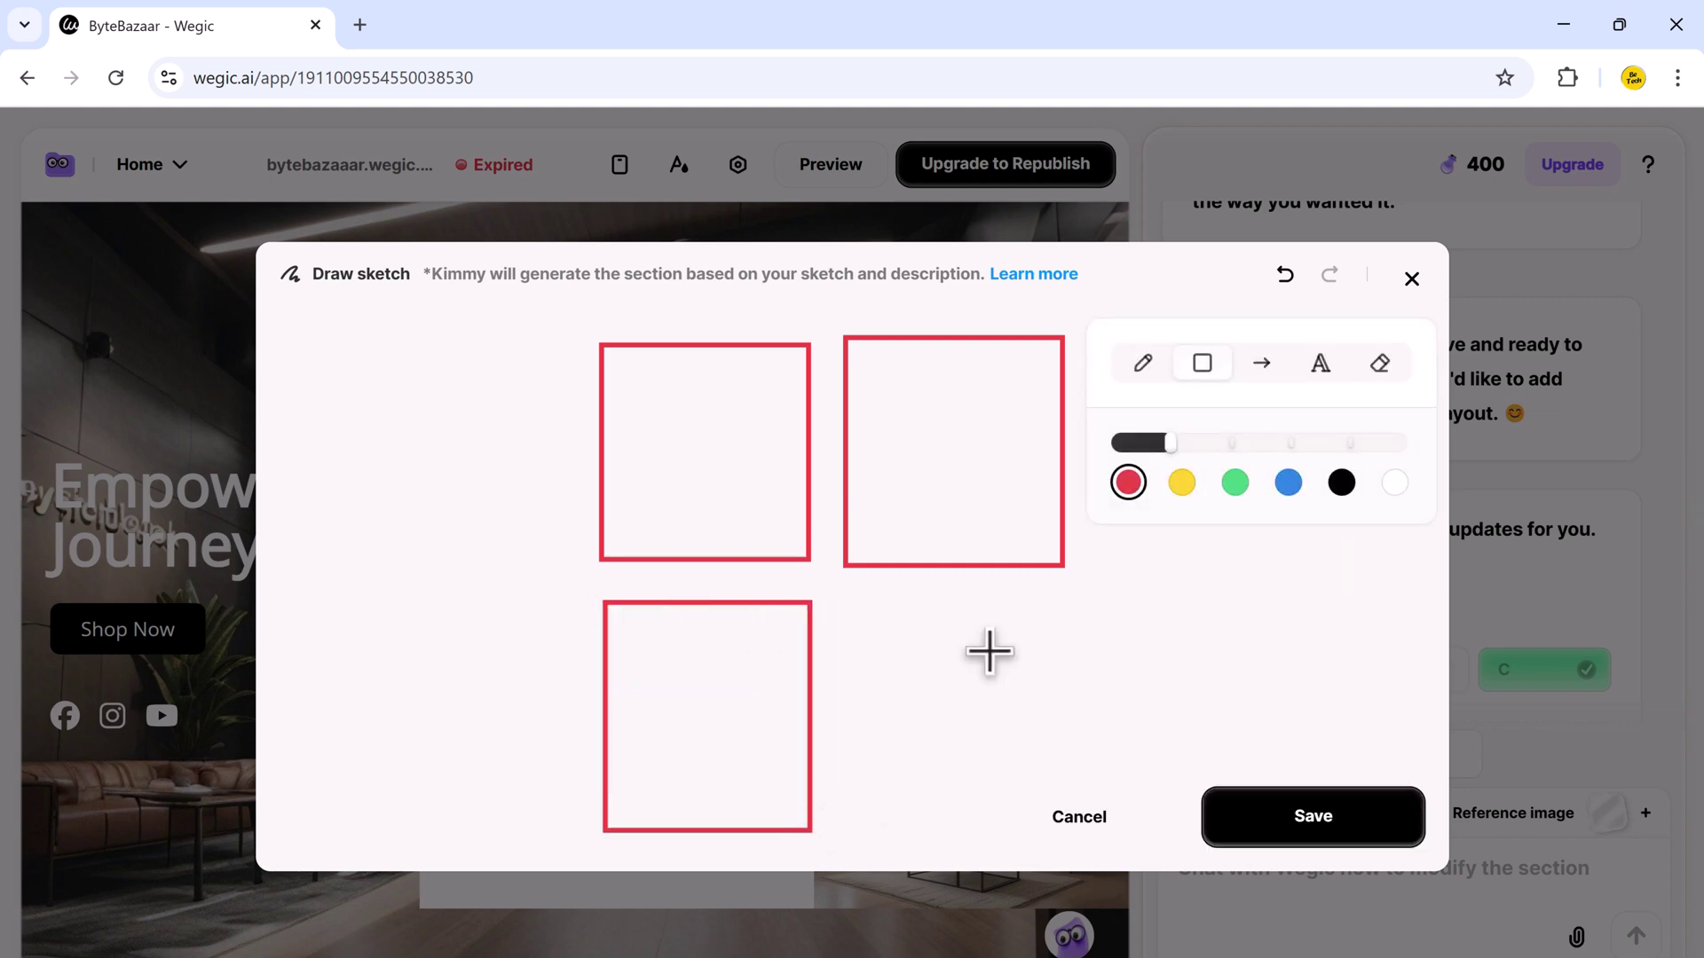
{"action": "left_click", "coordinate": [1294, 814]}
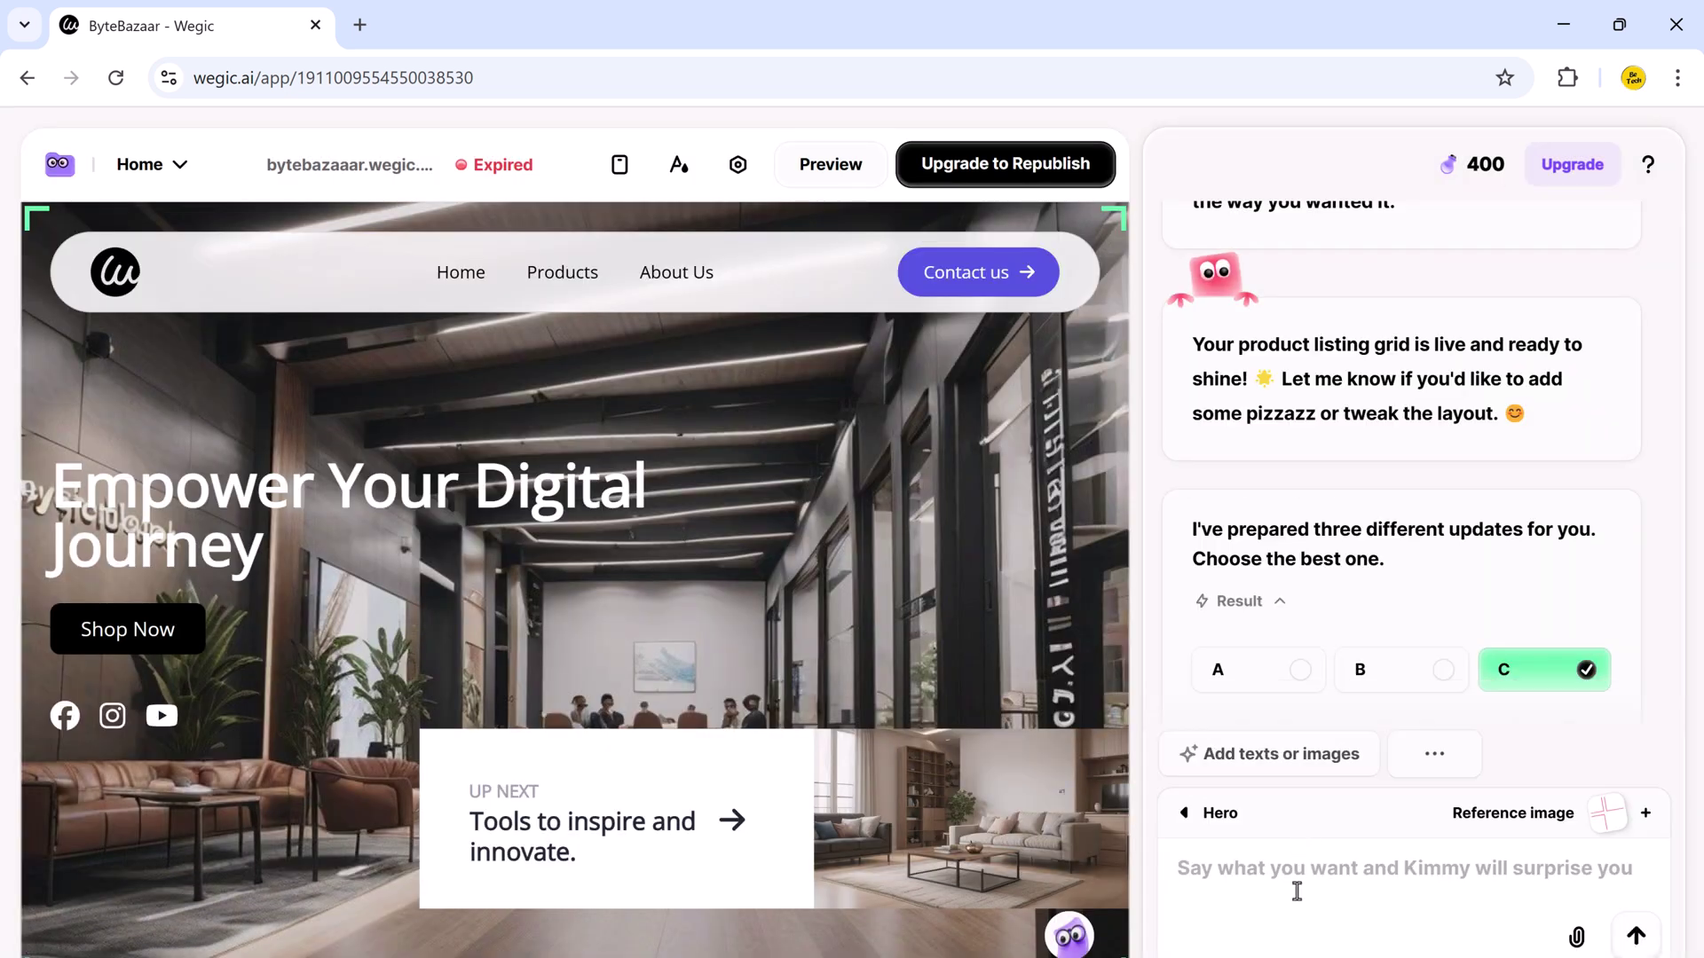
Send 'Create a product listing grid on homepage' and review the generated grid
{"action": "type", "text": "Cre"}
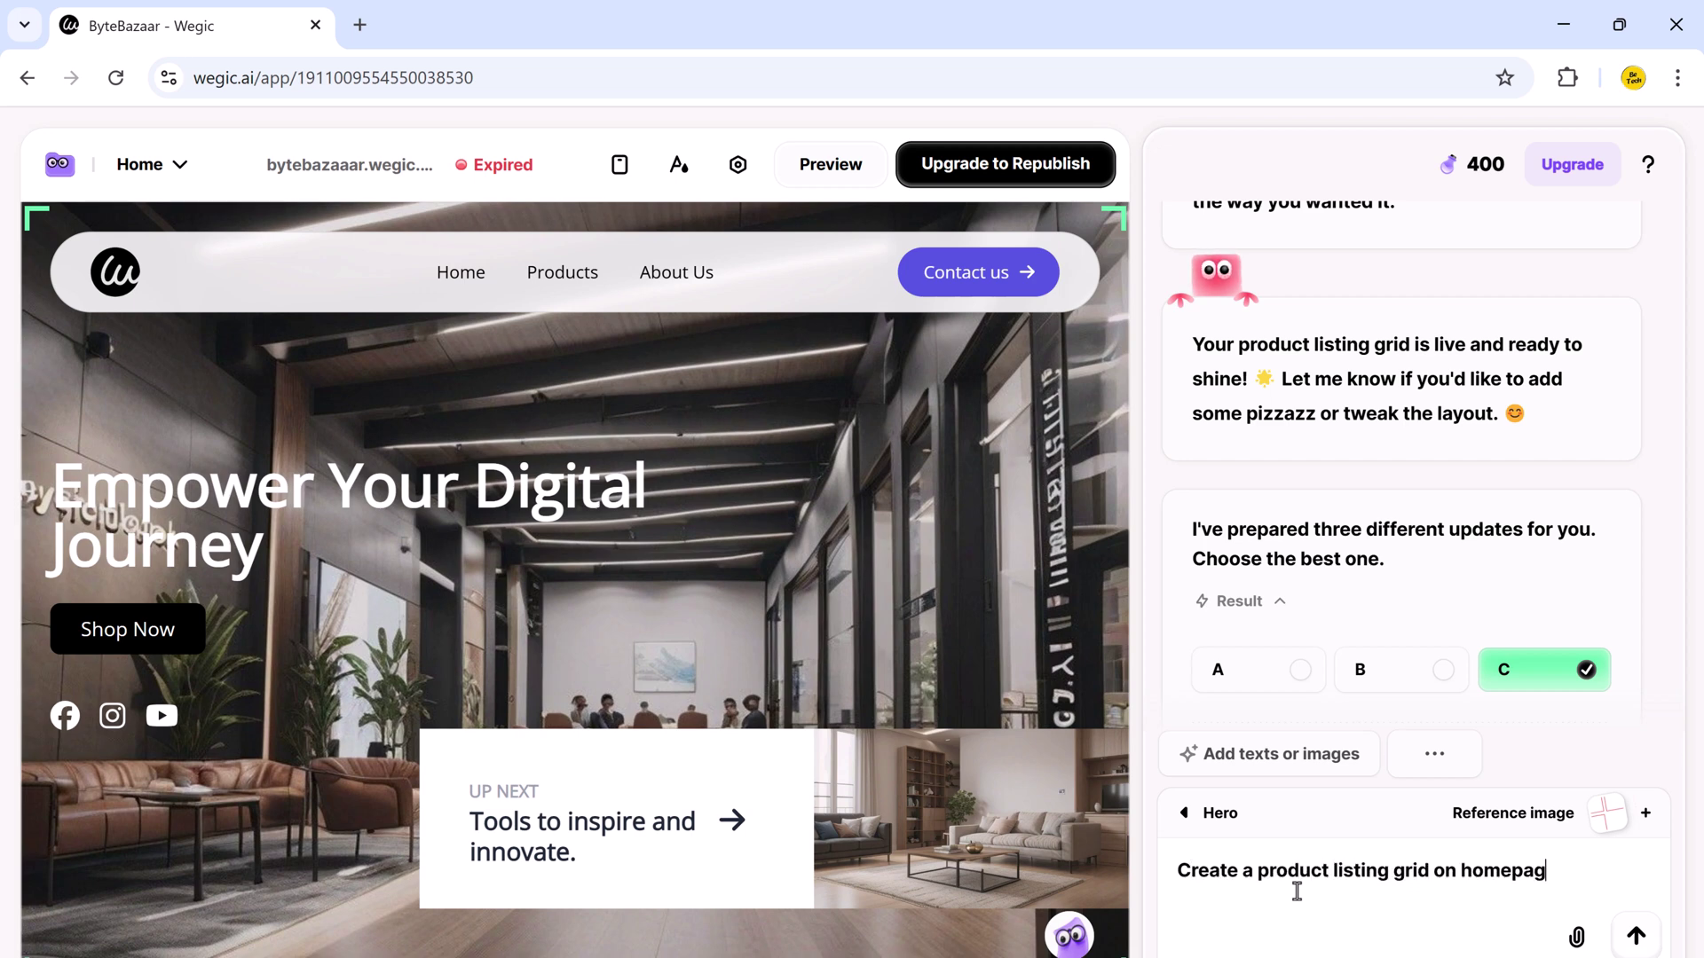
{"action": "key", "text": "Return"}
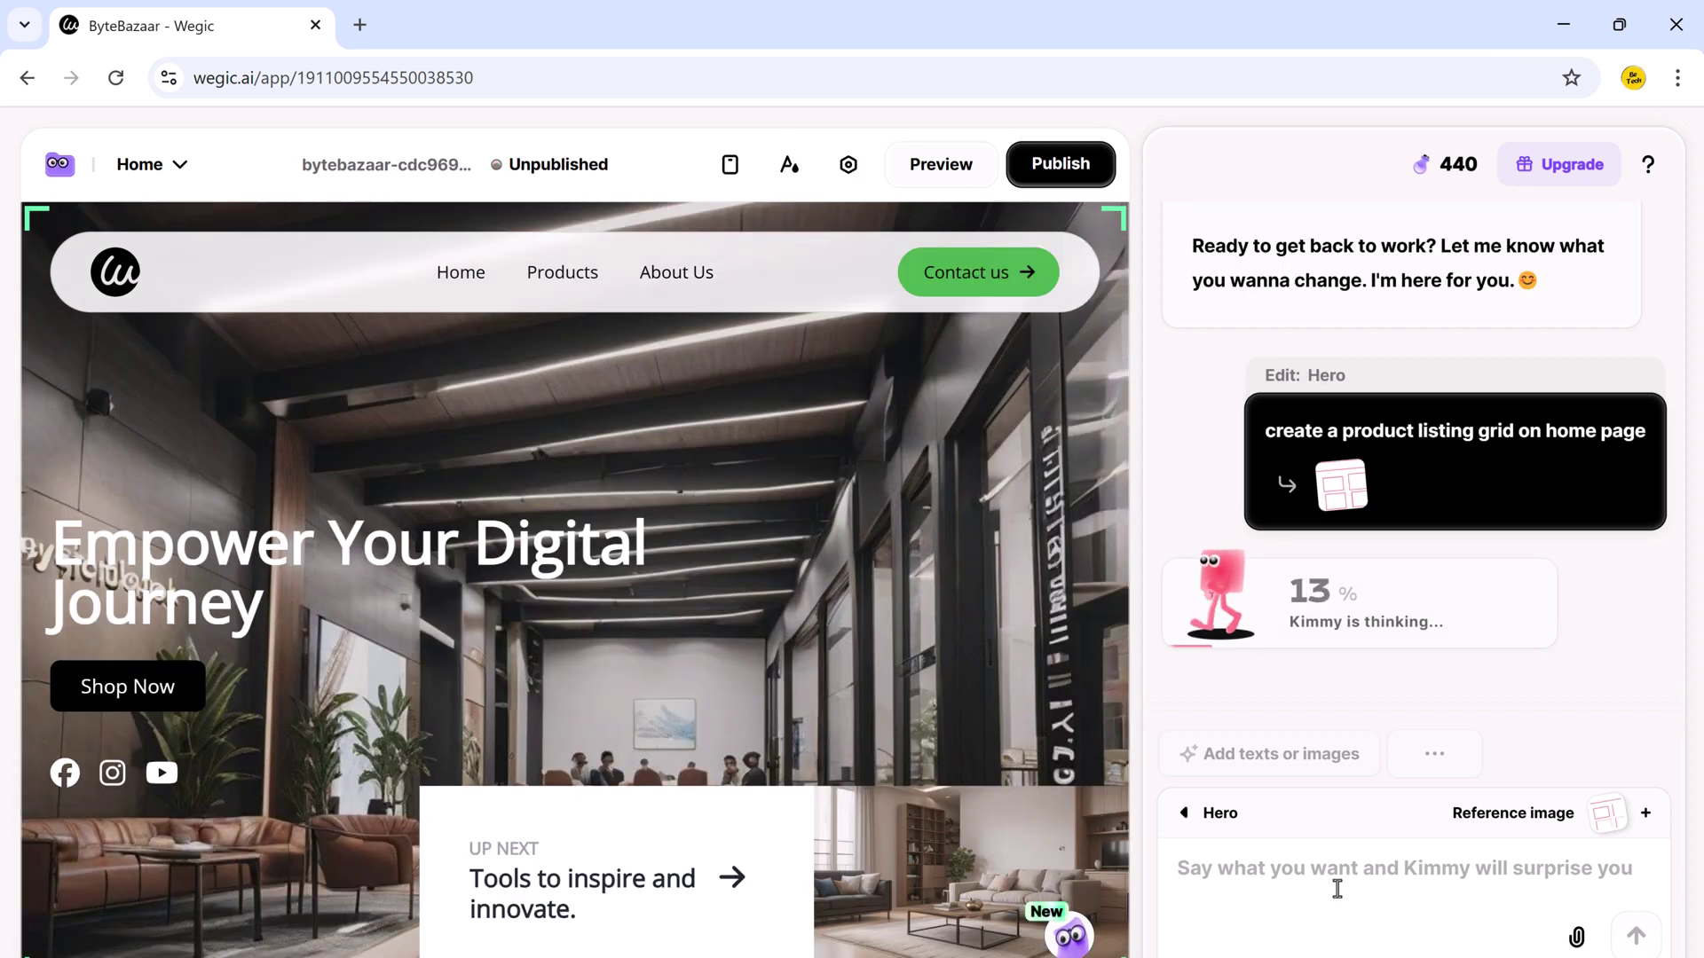
{"action": "scroll", "coordinate": [775, 483], "scroll_direction": "up", "scroll_amount": 5}
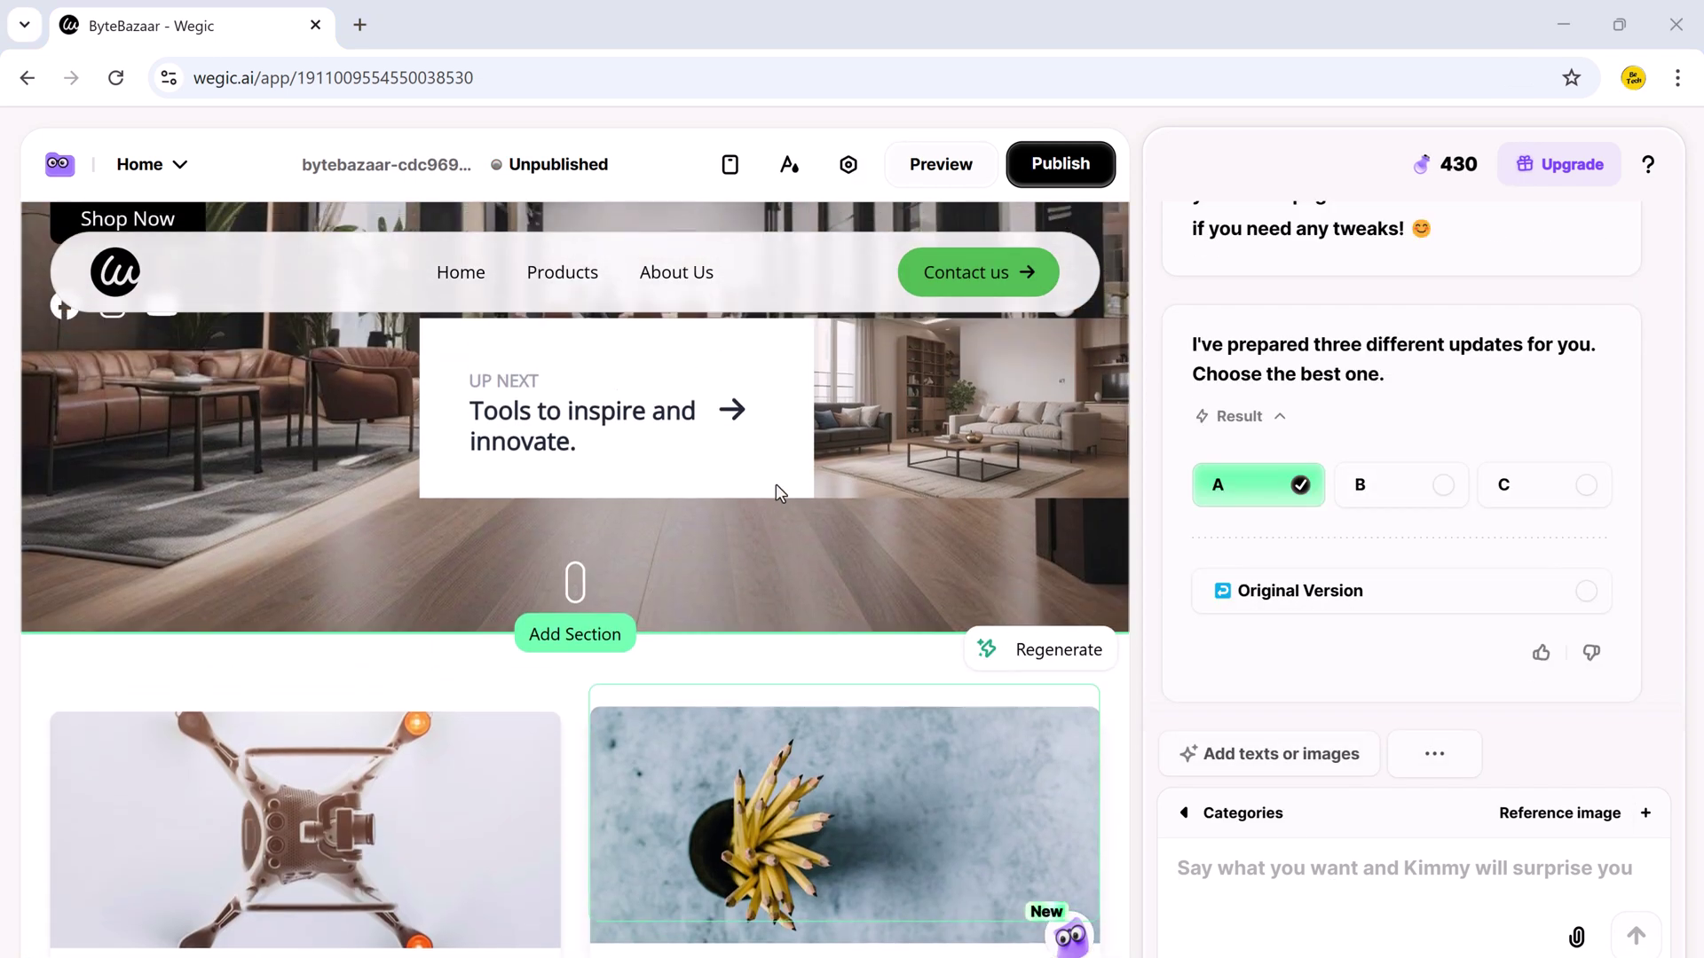
{"action": "scroll", "coordinate": [780, 493], "scroll_direction": "down", "scroll_amount": 6}
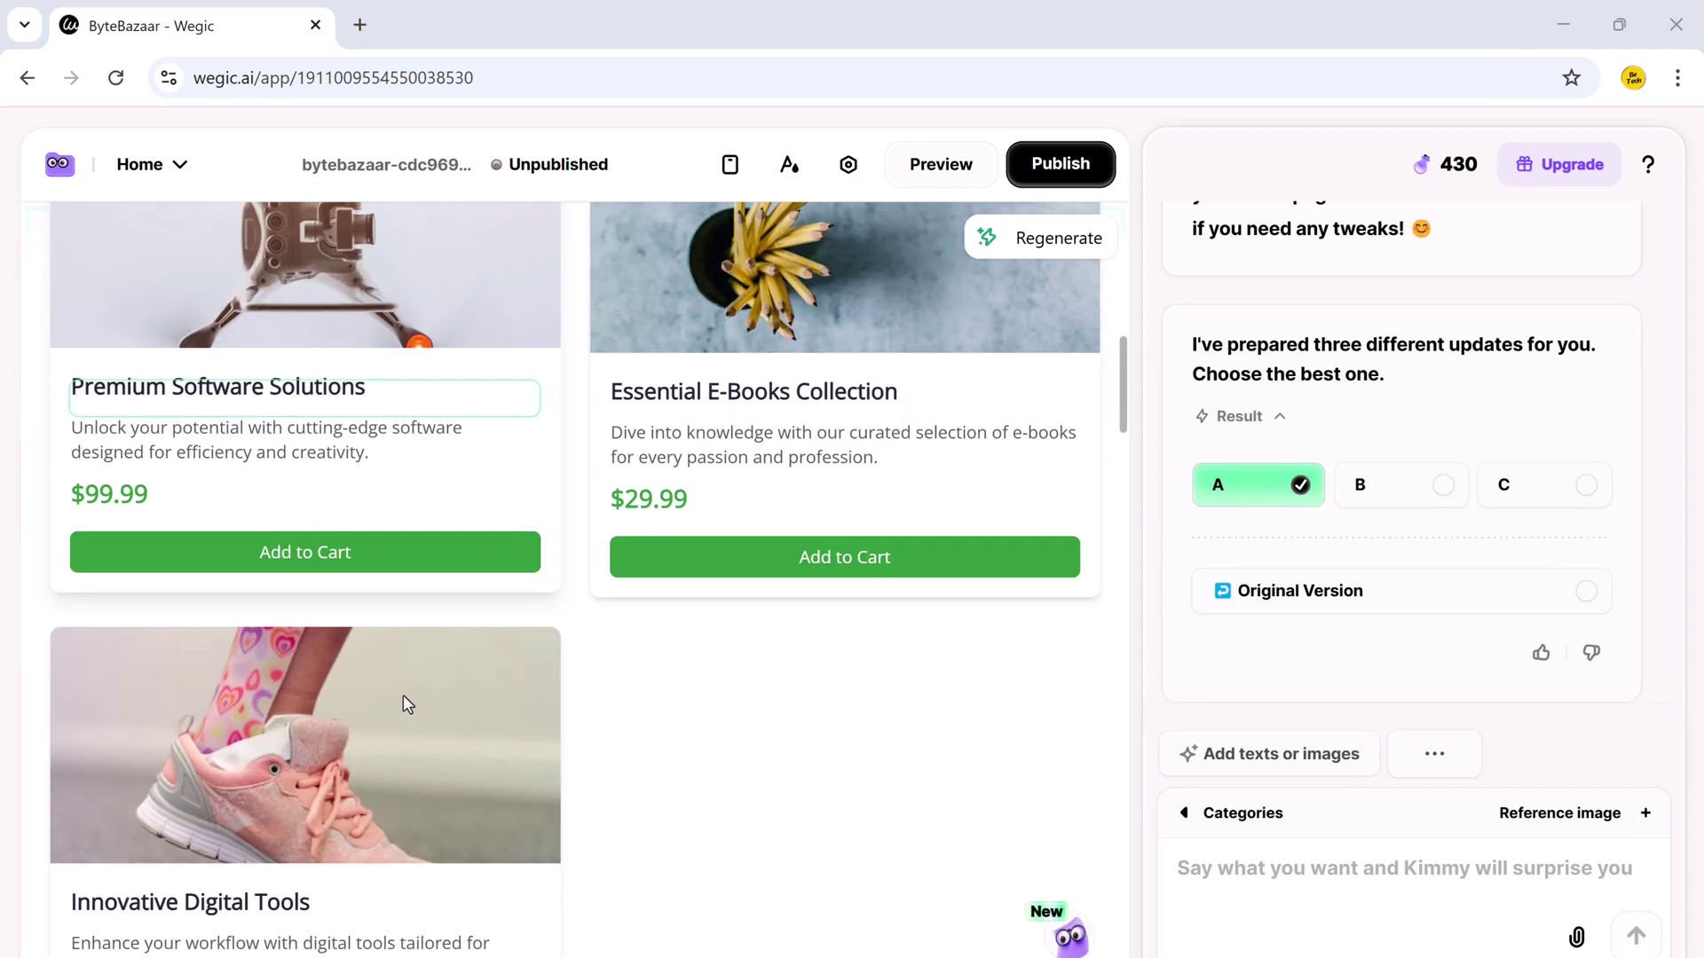
{"action": "scroll", "coordinate": [808, 709], "scroll_direction": "up", "scroll_amount": 3}
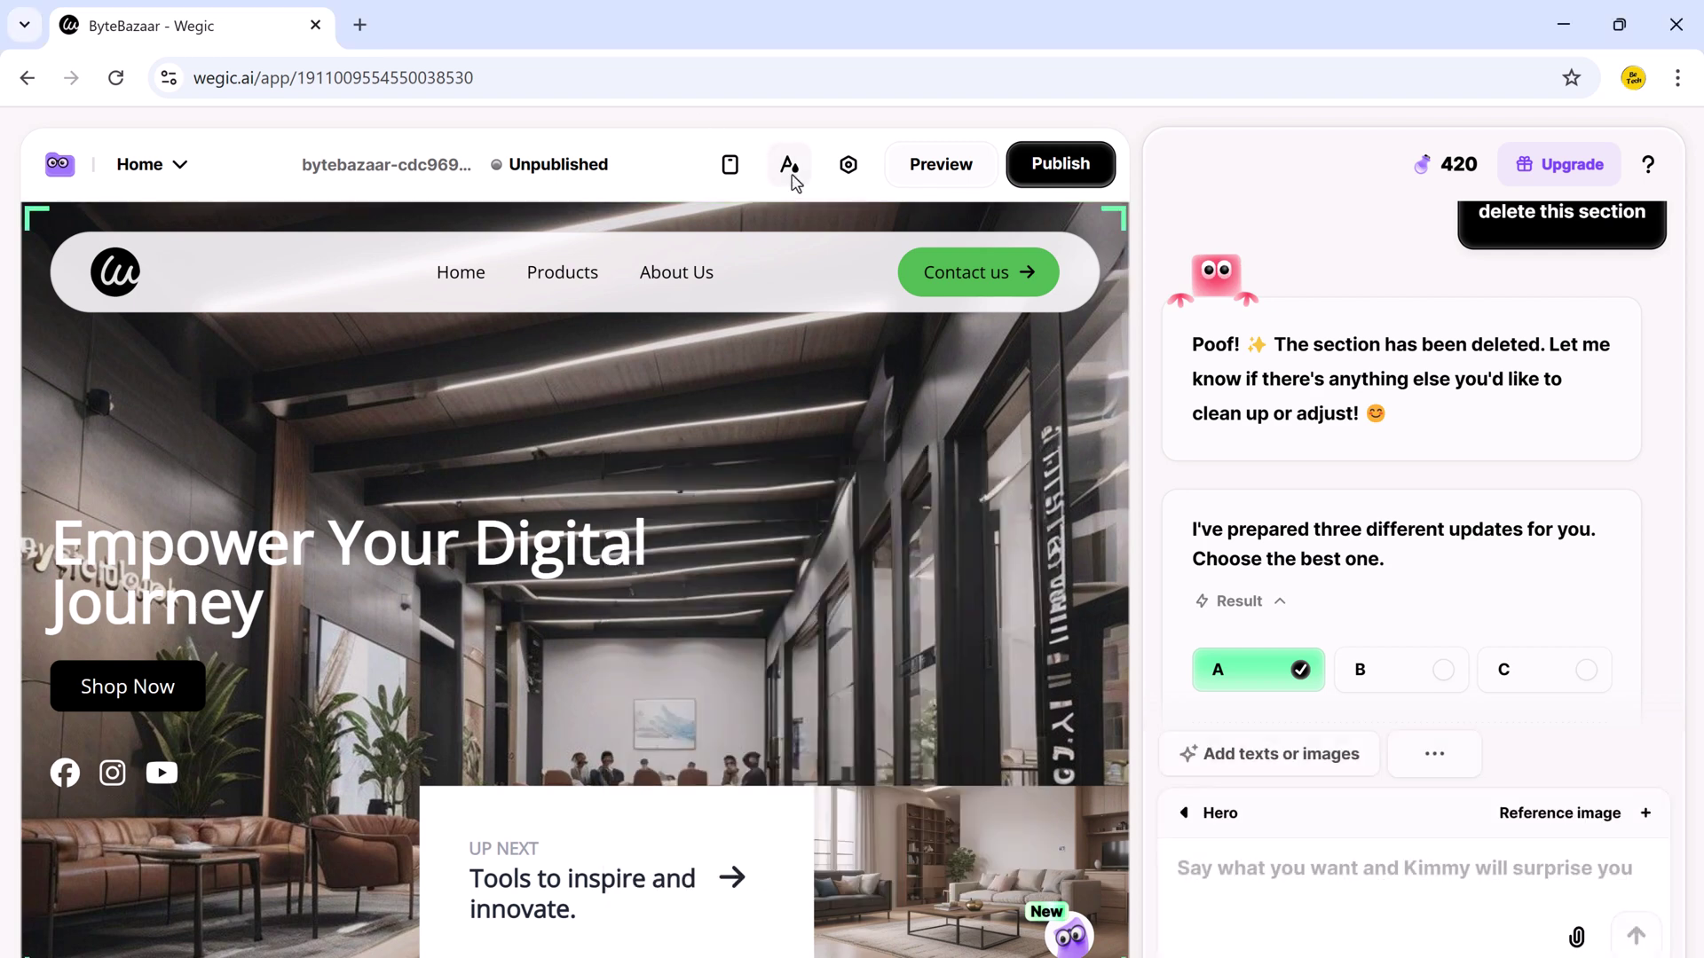
Apply the indigo colour scheme and set the header font to Poppins
{"action": "left_click", "coordinate": [790, 173]}
{"action": "left_click", "coordinate": [1211, 275]}
{"action": "left_click", "coordinate": [1343, 176]}
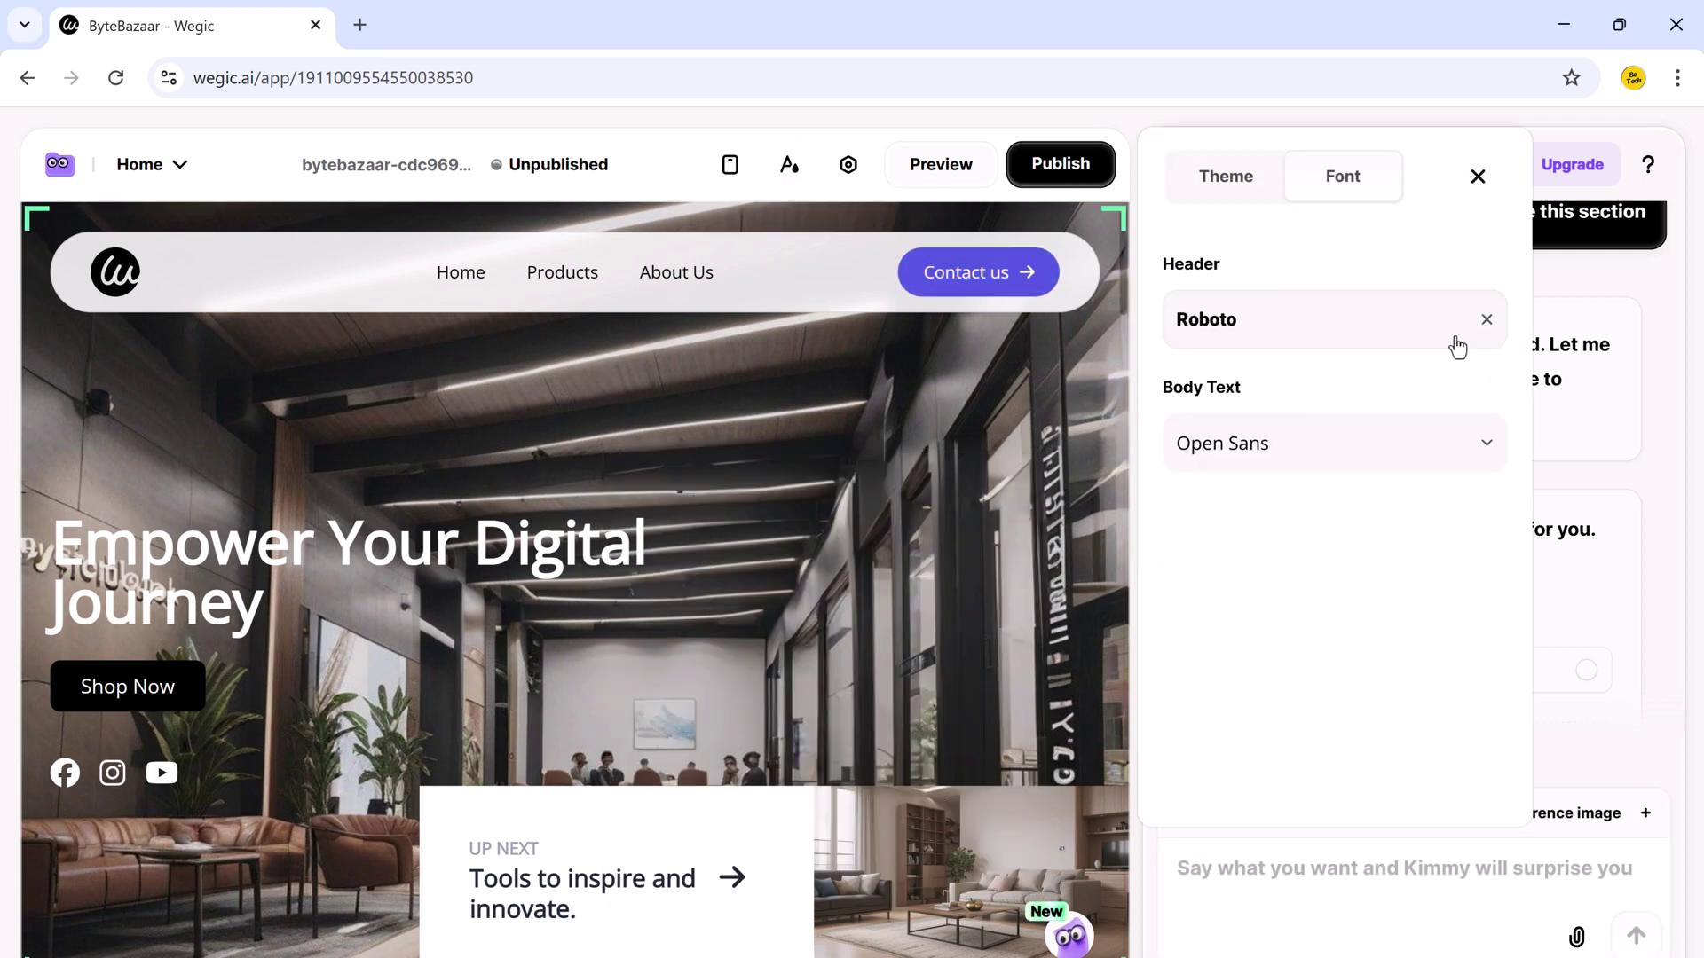
{"action": "left_click", "coordinate": [1453, 333]}
{"action": "left_click", "coordinate": [1267, 543]}
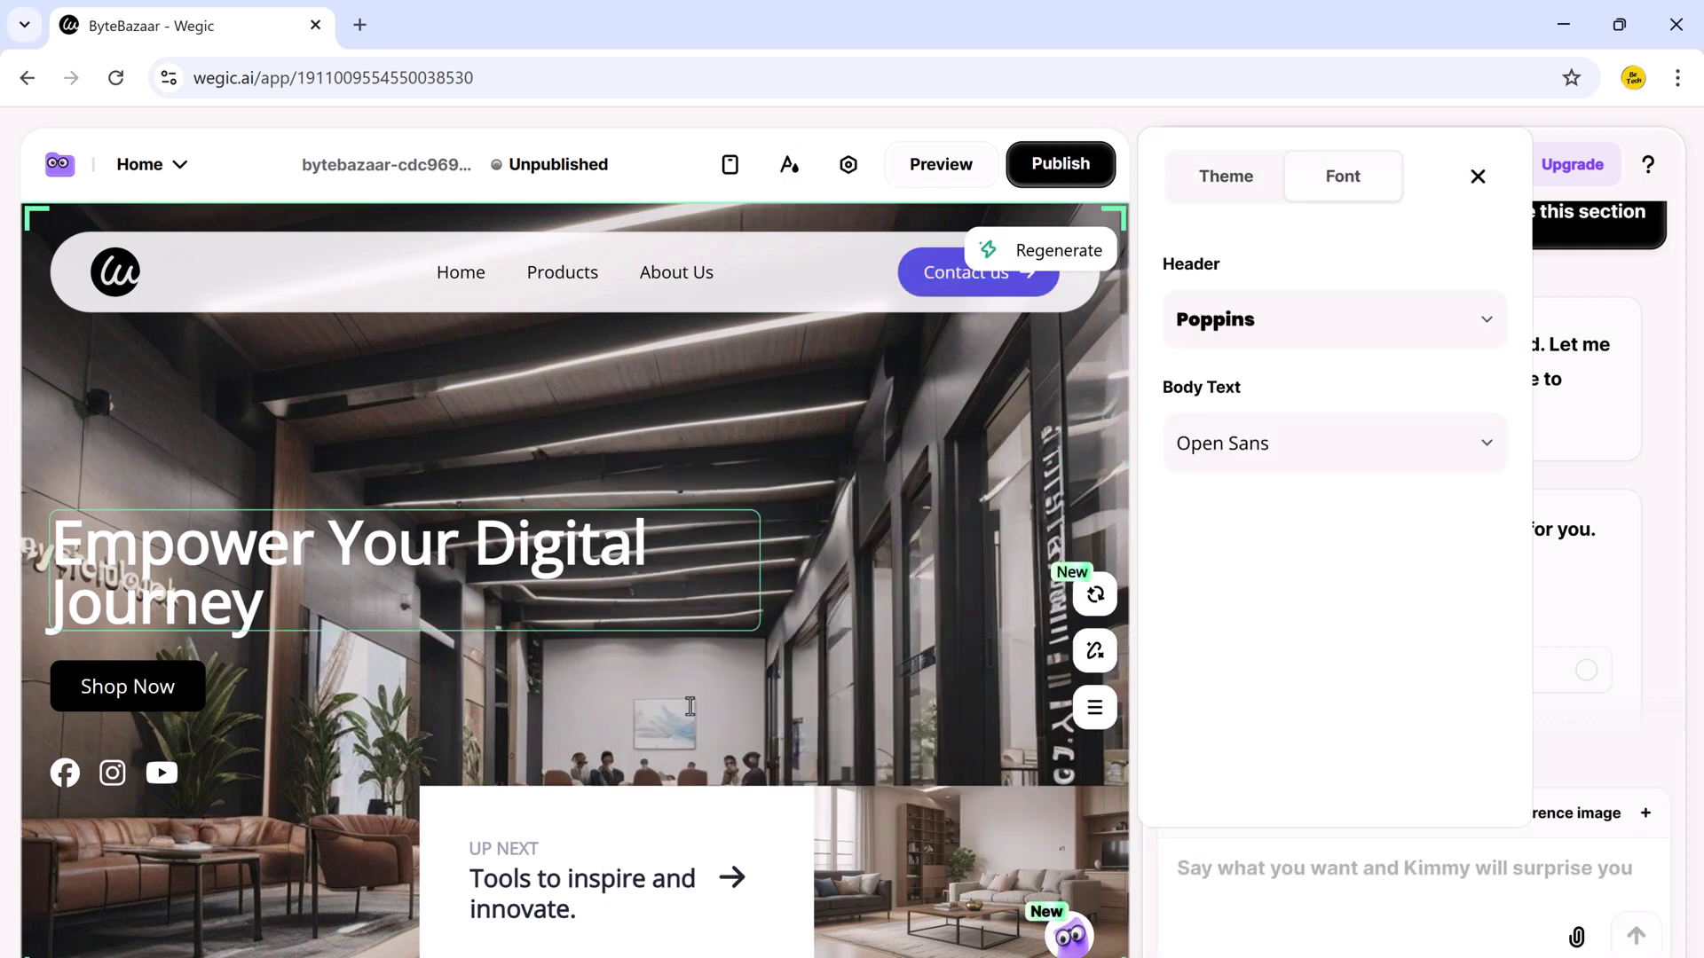
{"action": "left_click", "coordinate": [1343, 897]}
Send Kimmy a request for 'a cyberpunk theme'
{"action": "type", "text": "a cyberpunk theme"}
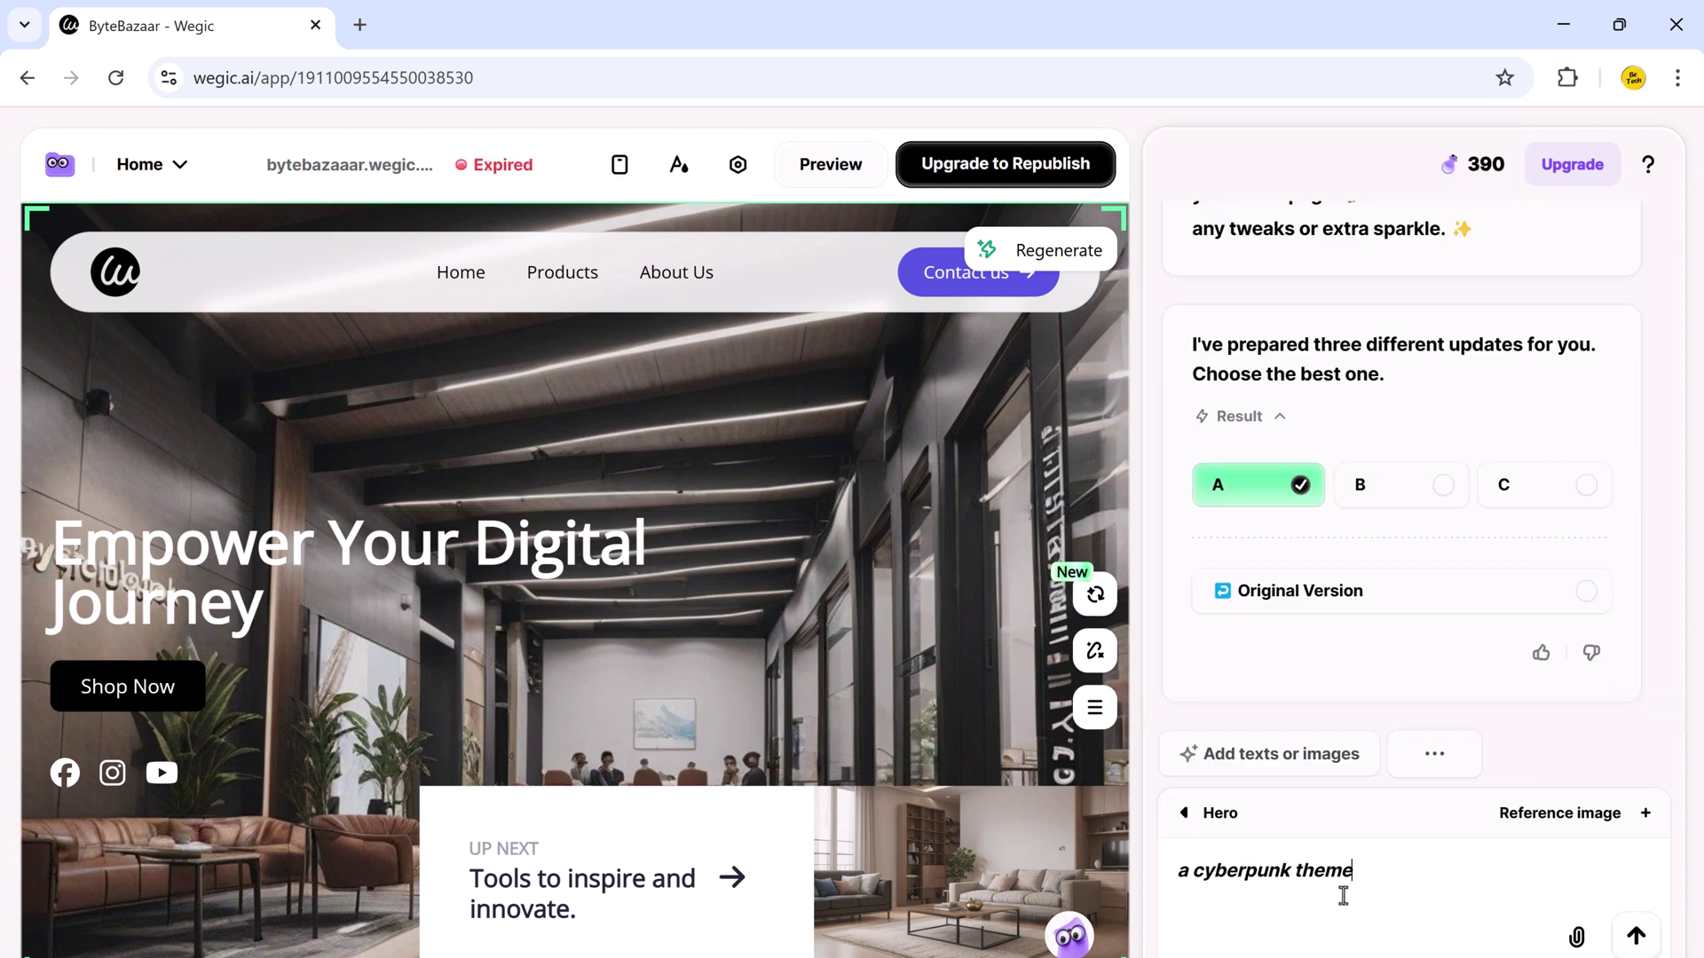
{"action": "key", "text": "shift+Return"}
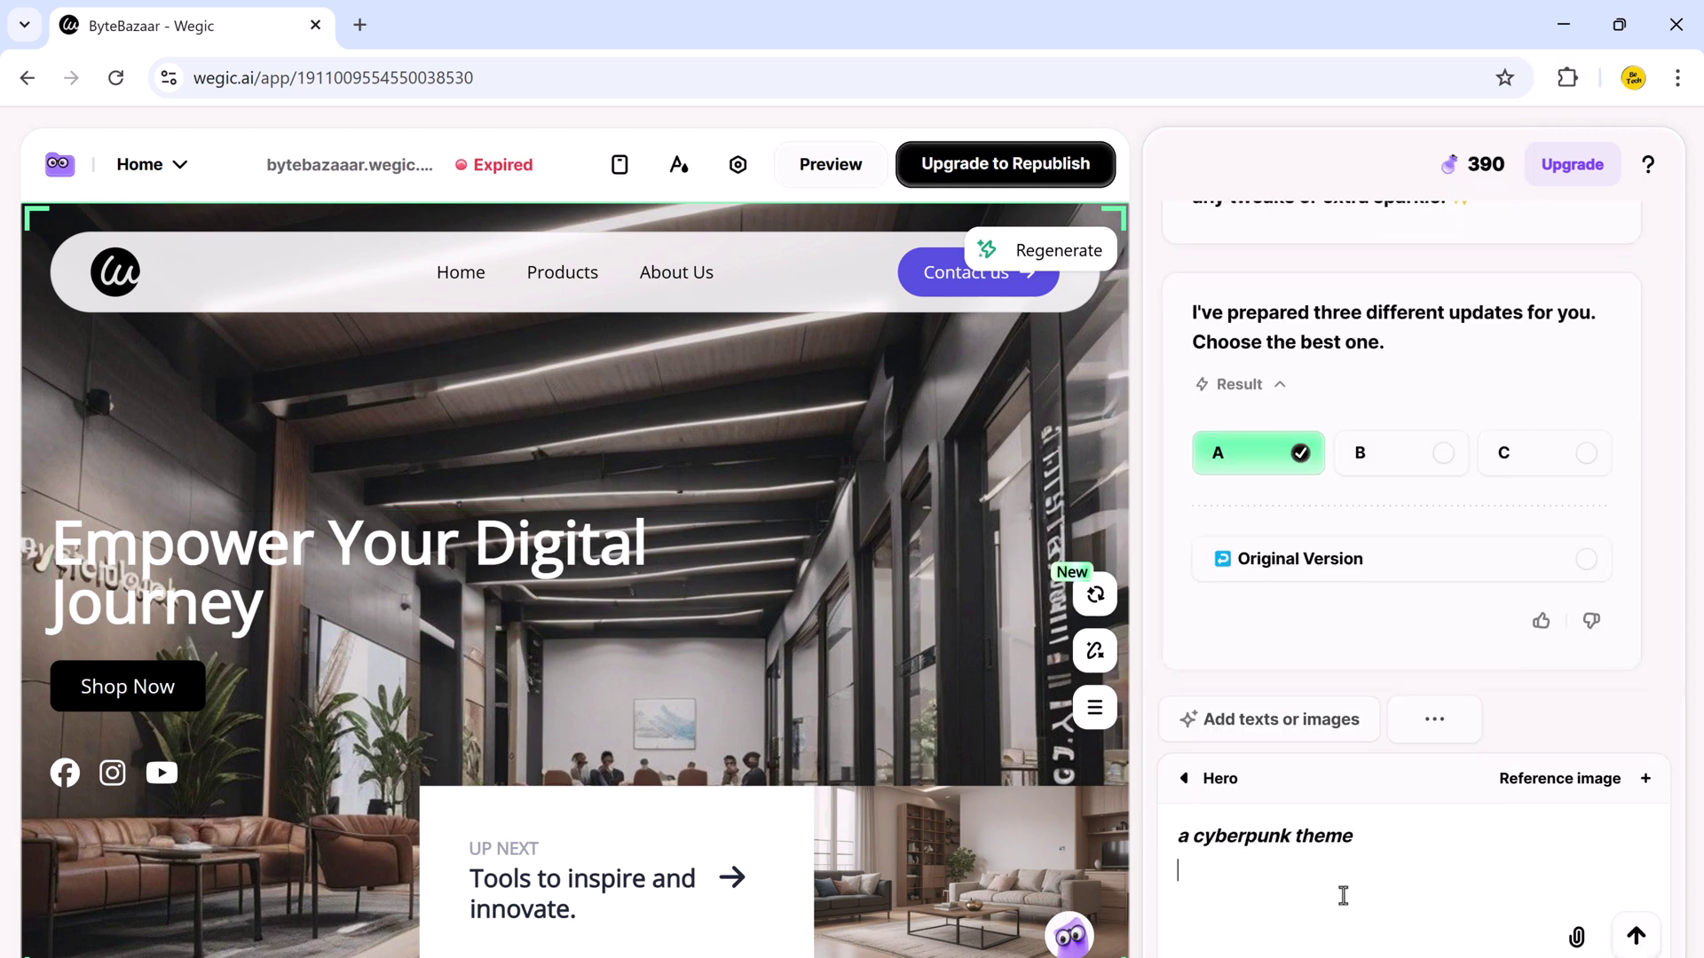
{"action": "key", "text": "Return"}
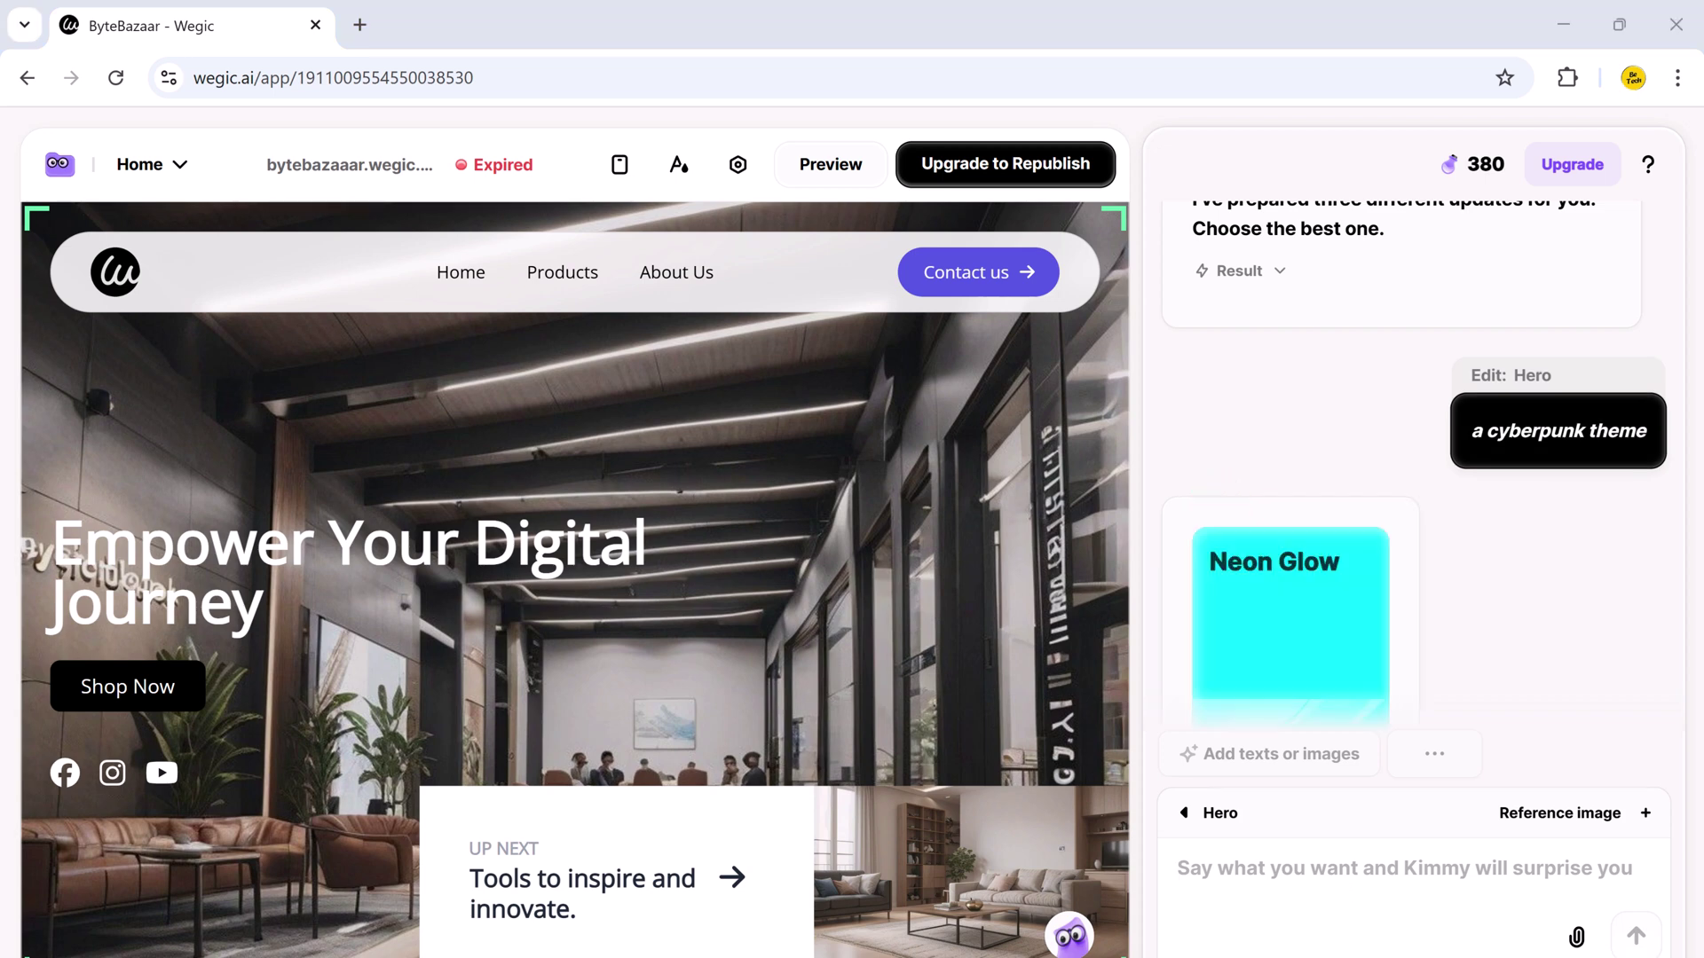
Try the Electric Purple, cyan and Midnight Black suggested theme colours
{"action": "scroll", "coordinate": [1441, 461], "scroll_direction": "up", "scroll_amount": 5}
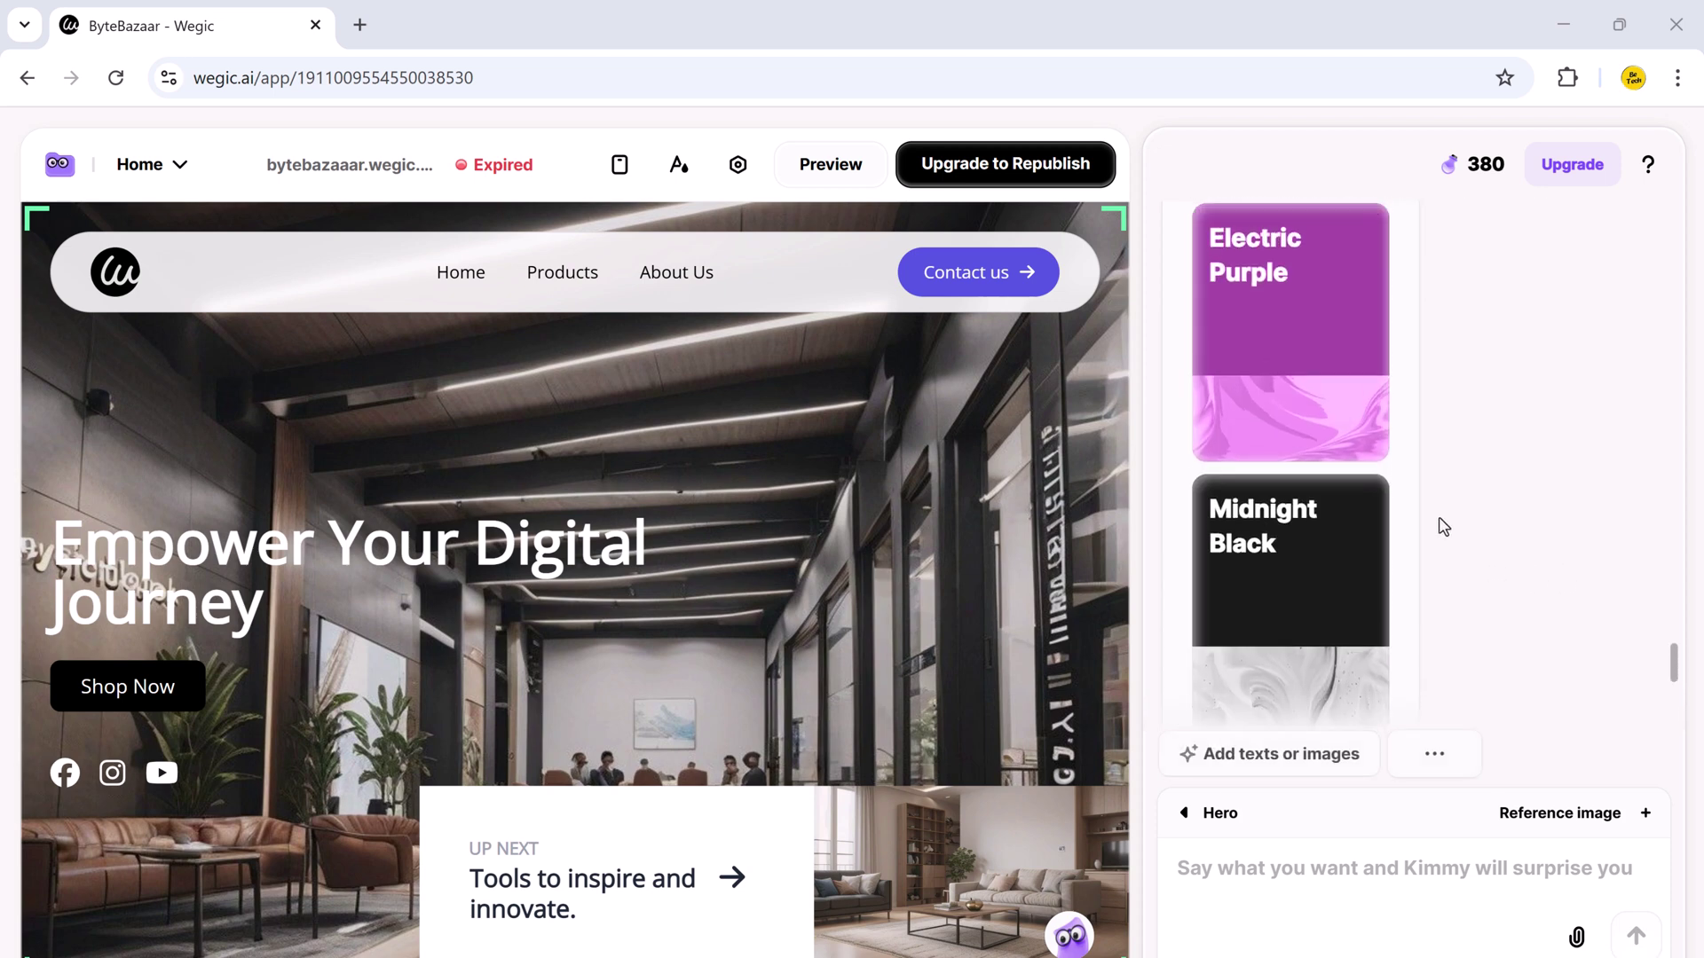
{"action": "scroll", "coordinate": [1442, 527], "scroll_direction": "up", "scroll_amount": 2}
{"action": "left_click", "coordinate": [1297, 518]}
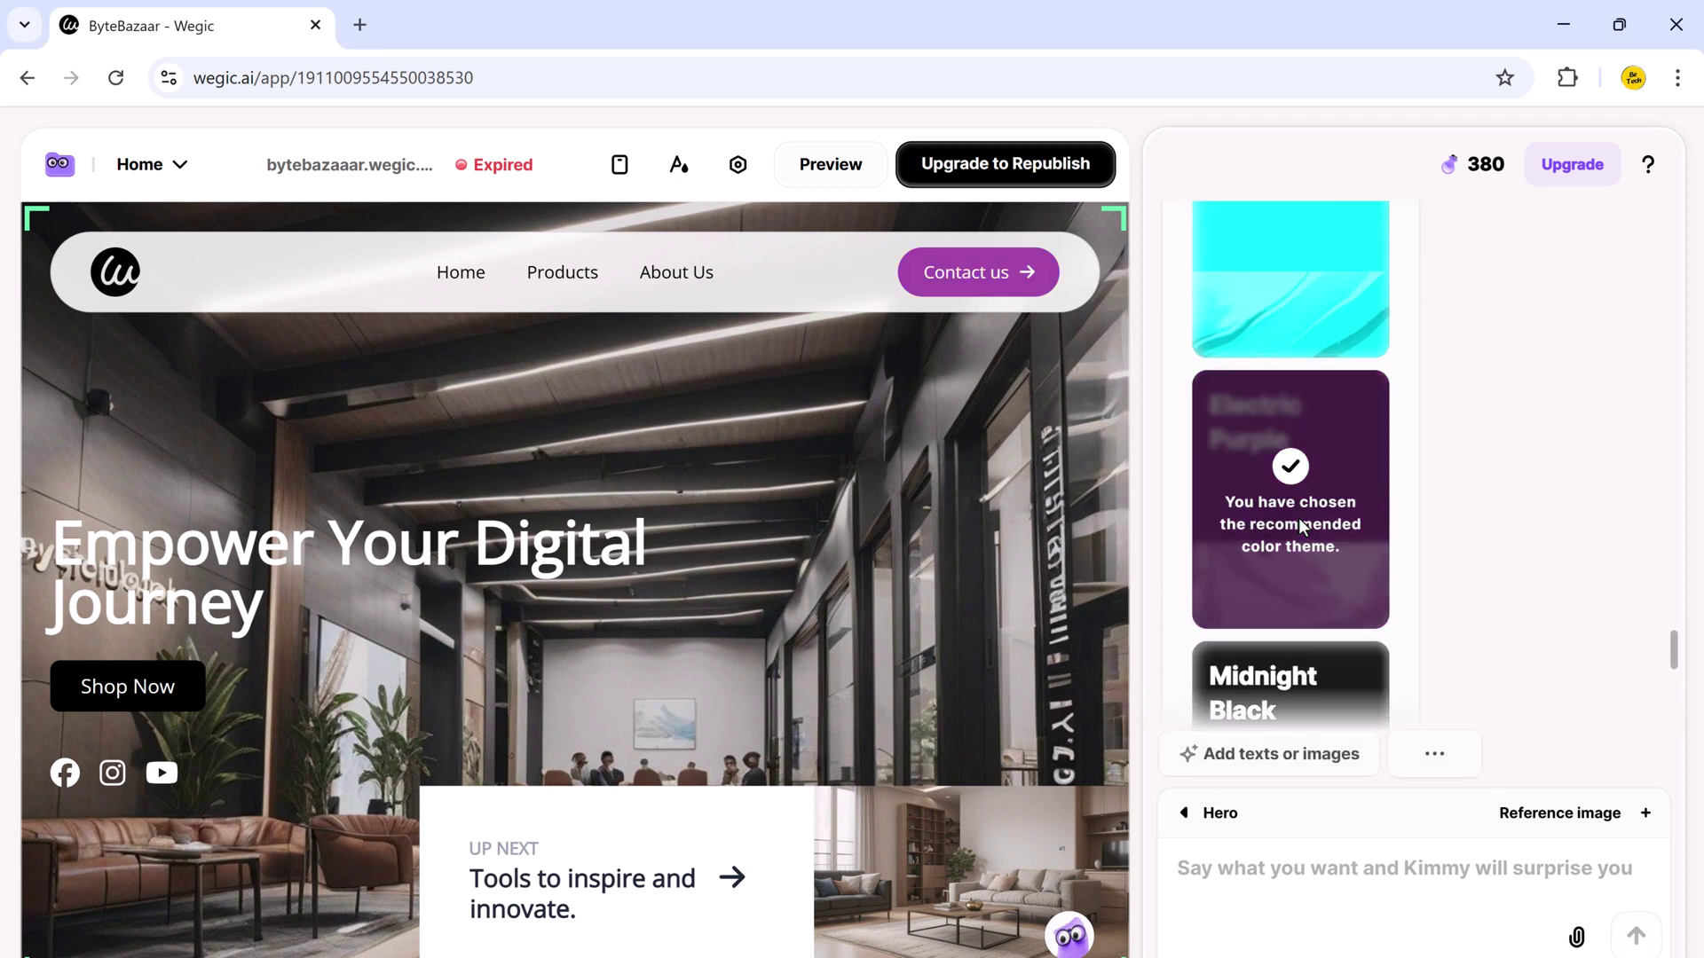
{"action": "scroll", "coordinate": [976, 479], "scroll_direction": "down", "scroll_amount": 3}
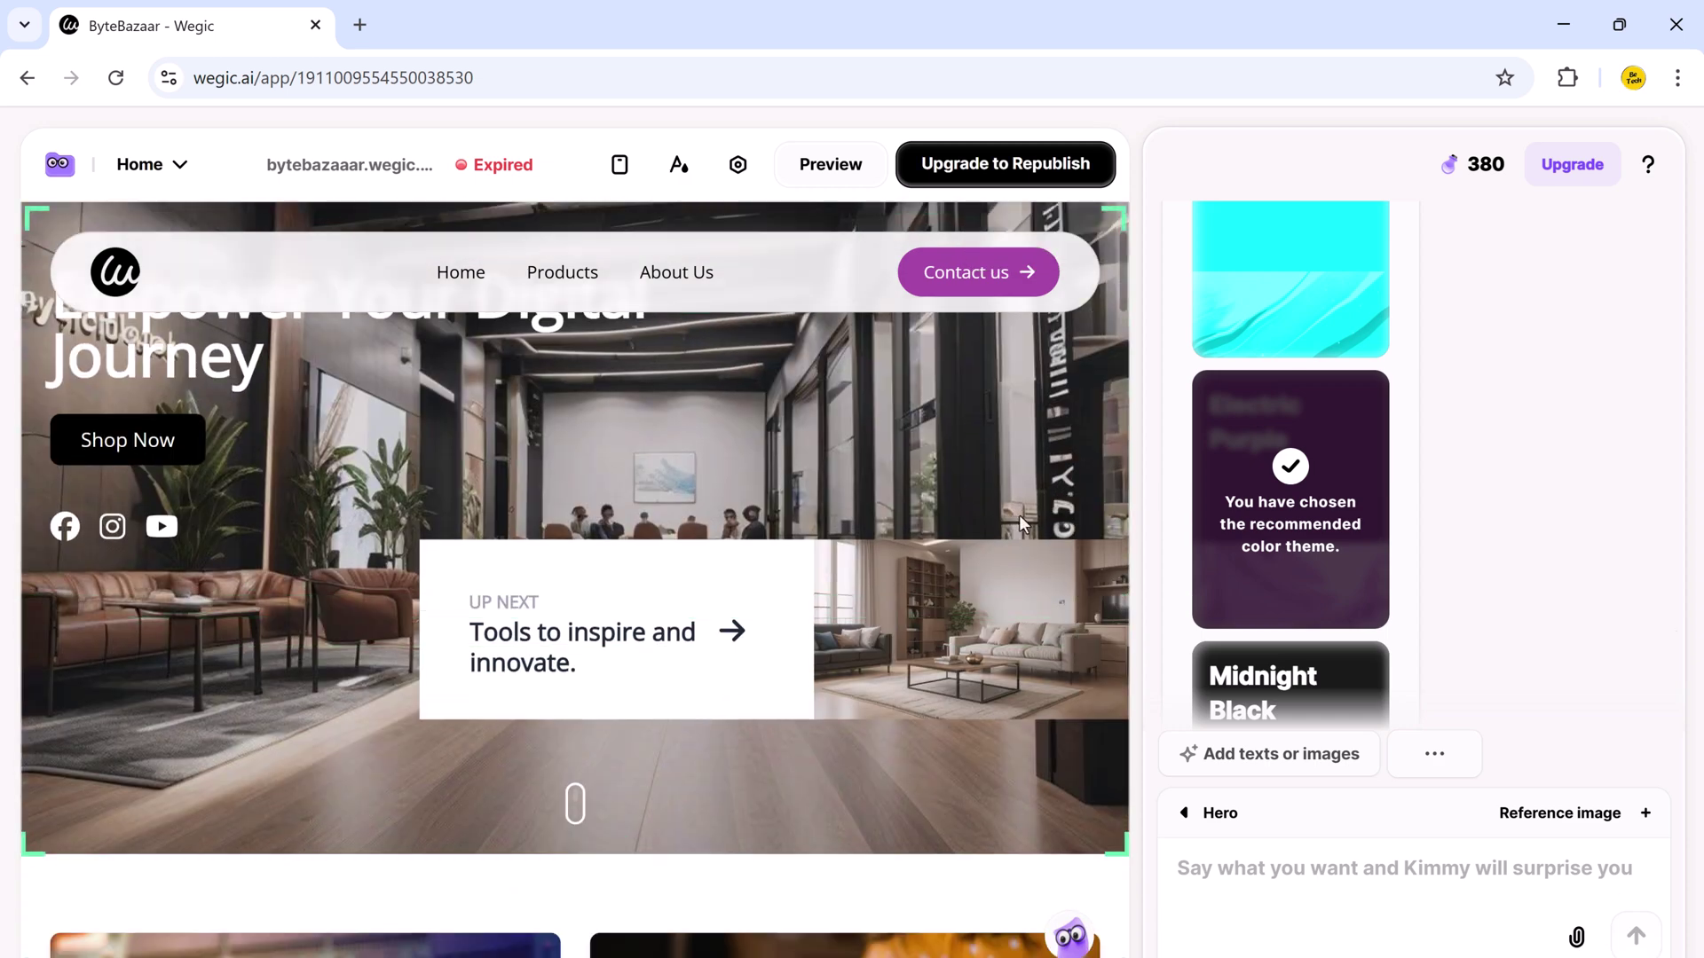
{"action": "scroll", "coordinate": [1019, 515], "scroll_direction": "up", "scroll_amount": 3}
{"action": "left_click", "coordinate": [1254, 255]}
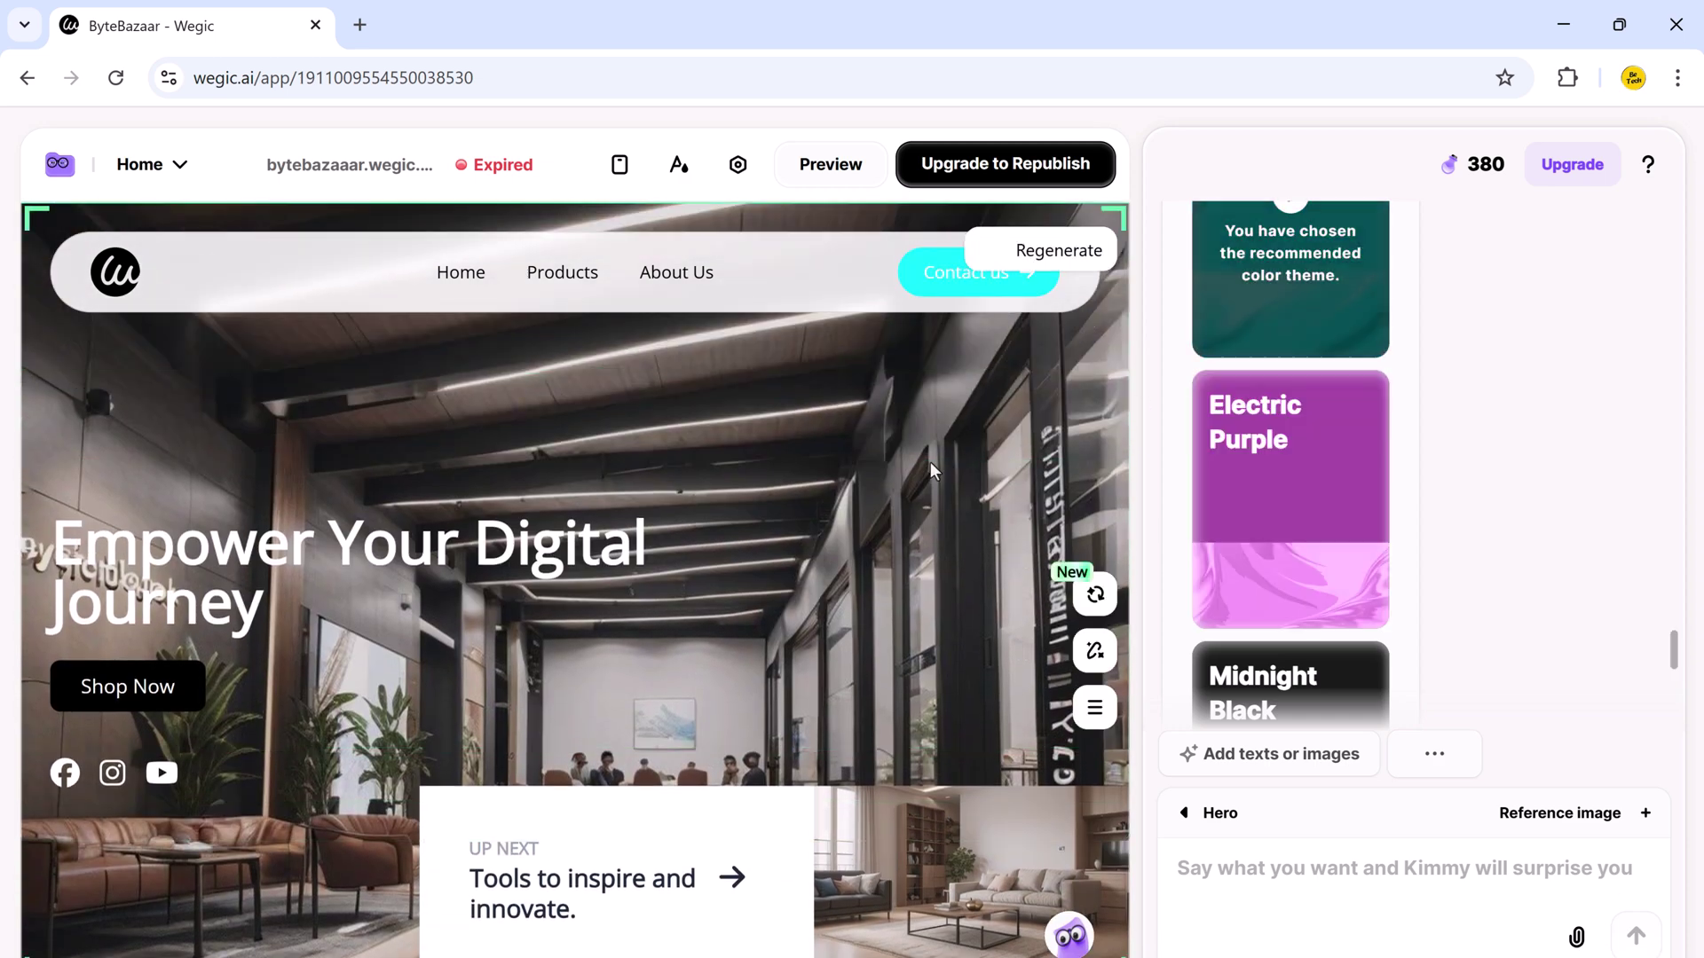
{"action": "scroll", "coordinate": [1285, 557], "scroll_direction": "down", "scroll_amount": 2}
{"action": "left_click", "coordinate": [1282, 545]}
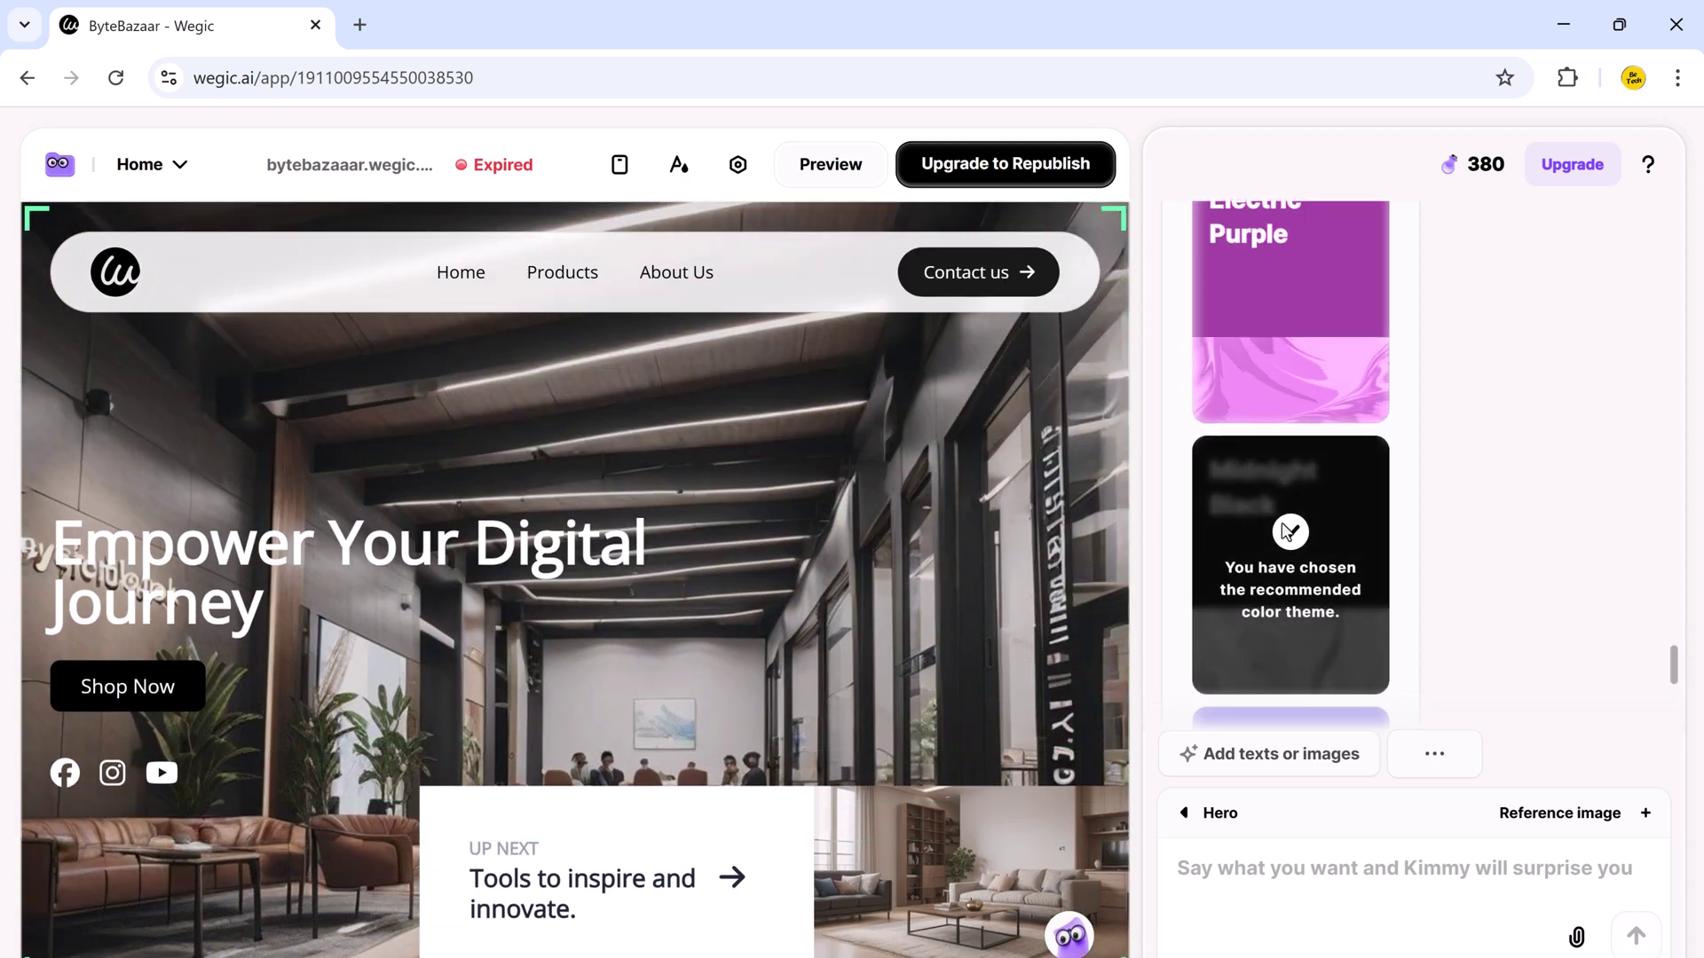
{"action": "scroll", "coordinate": [1285, 532], "scroll_direction": "down", "scroll_amount": 5}
Switch to a custom colour theme with pink accent #c7465b
{"action": "left_click", "coordinate": [1301, 399]}
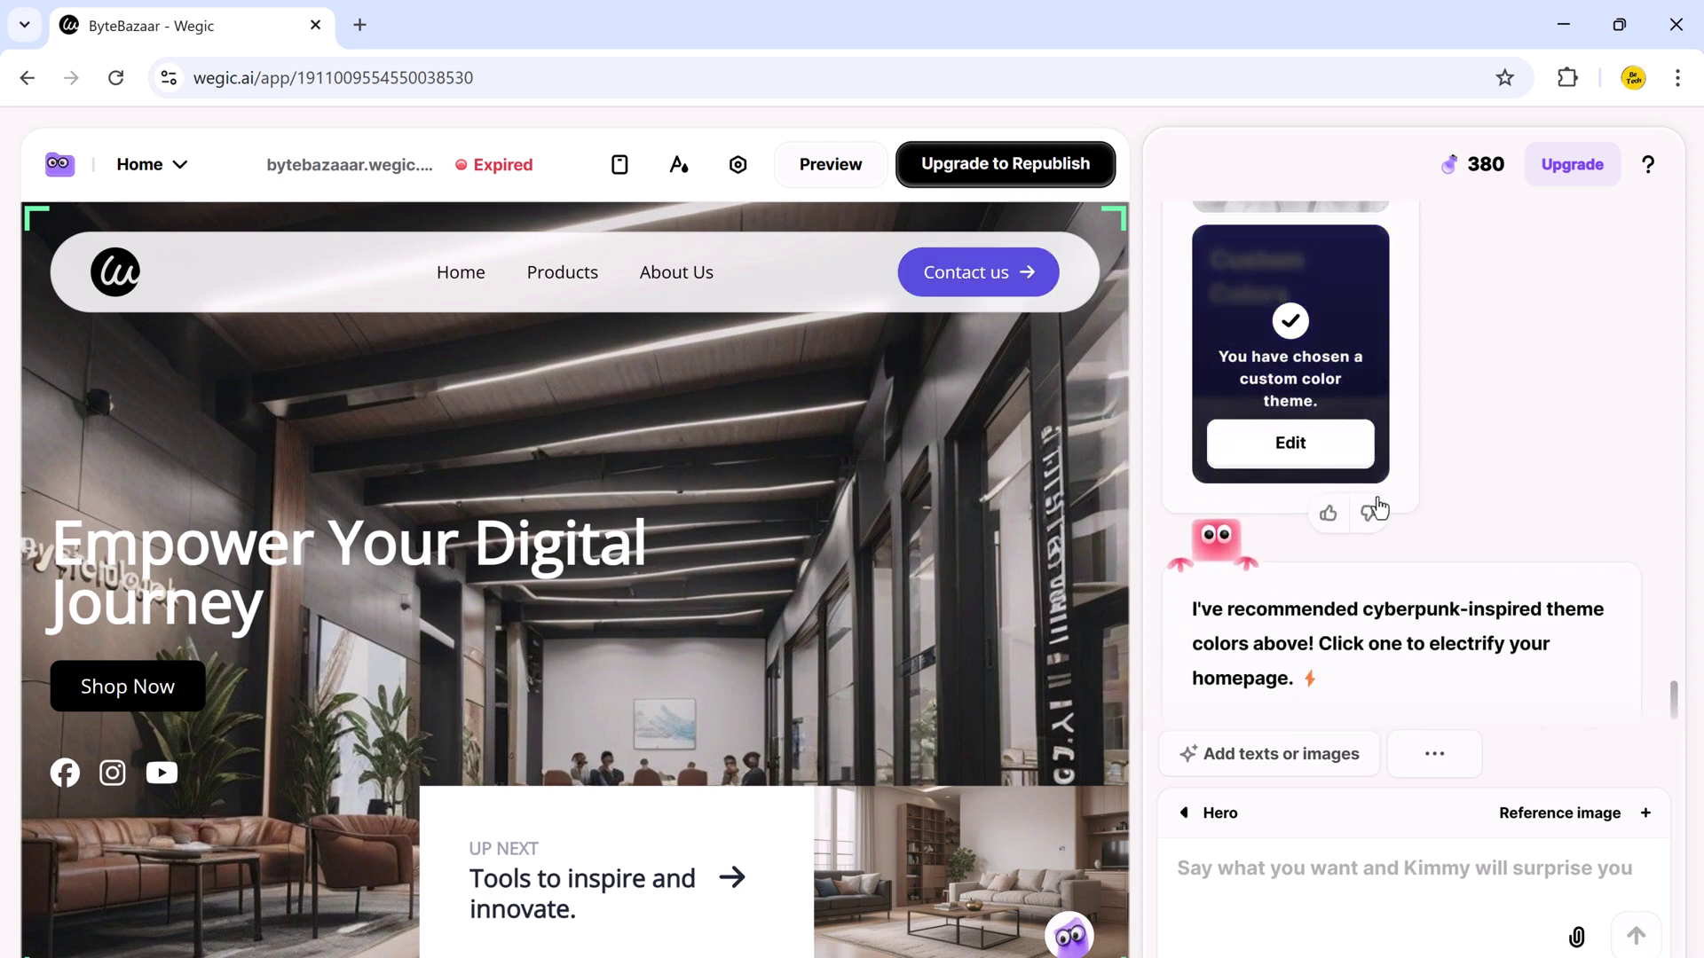
{"action": "left_click", "coordinate": [1292, 446]}
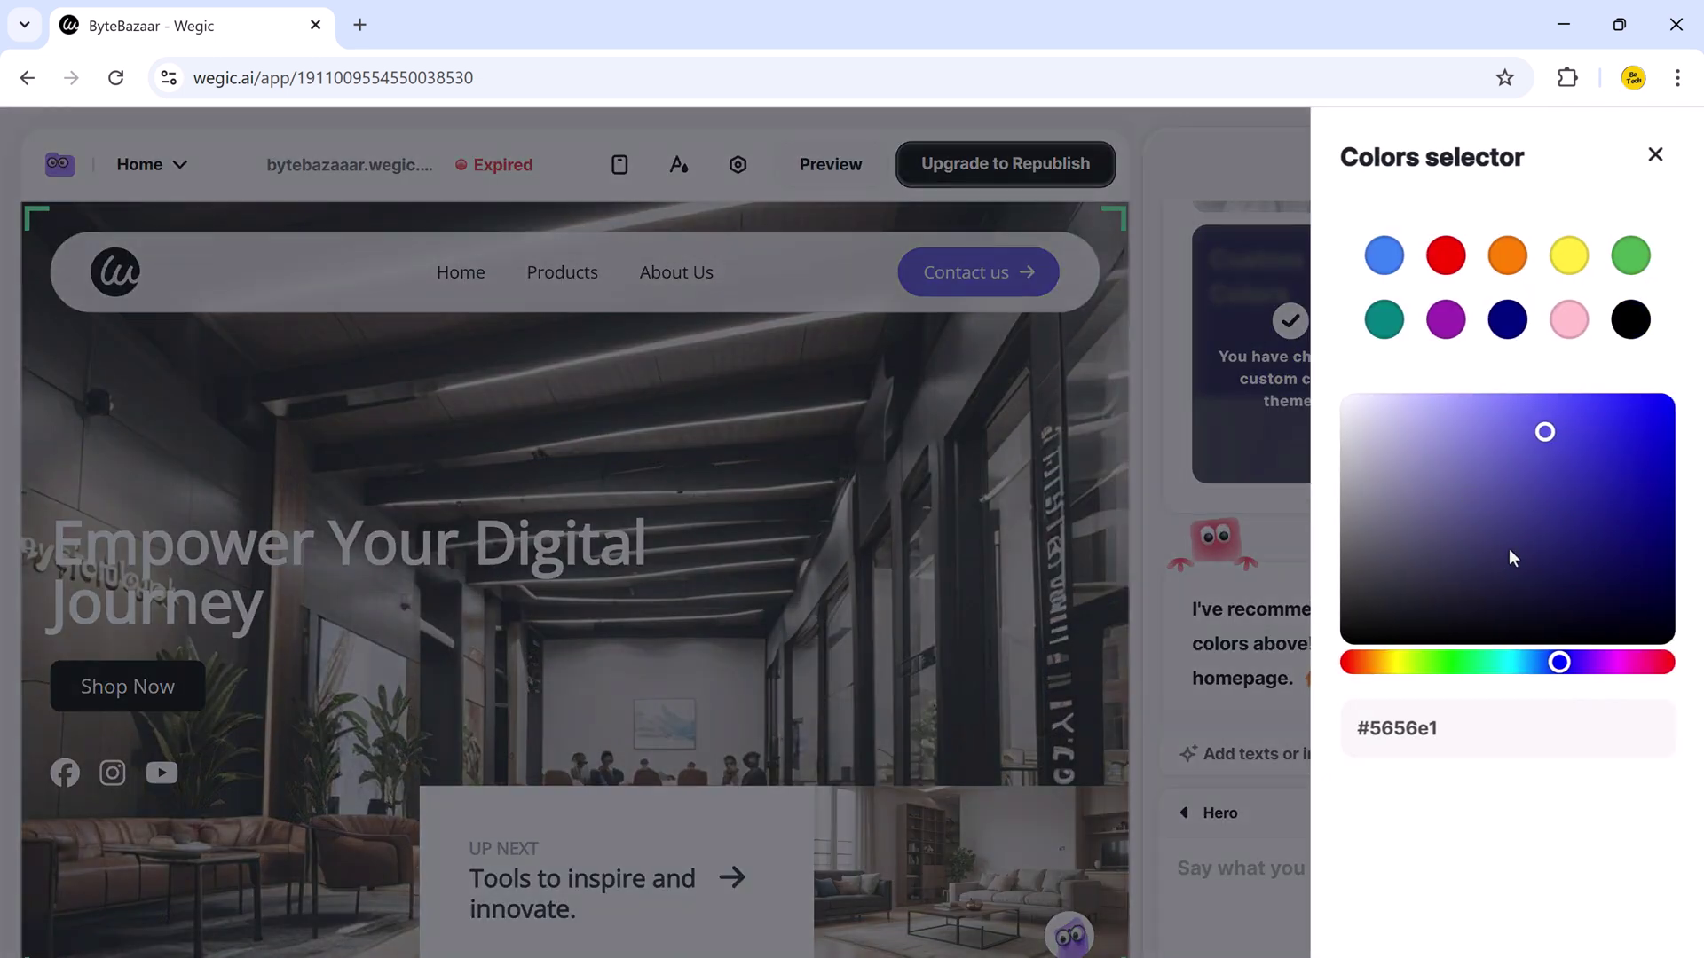
{"action": "left_click", "coordinate": [1557, 333]}
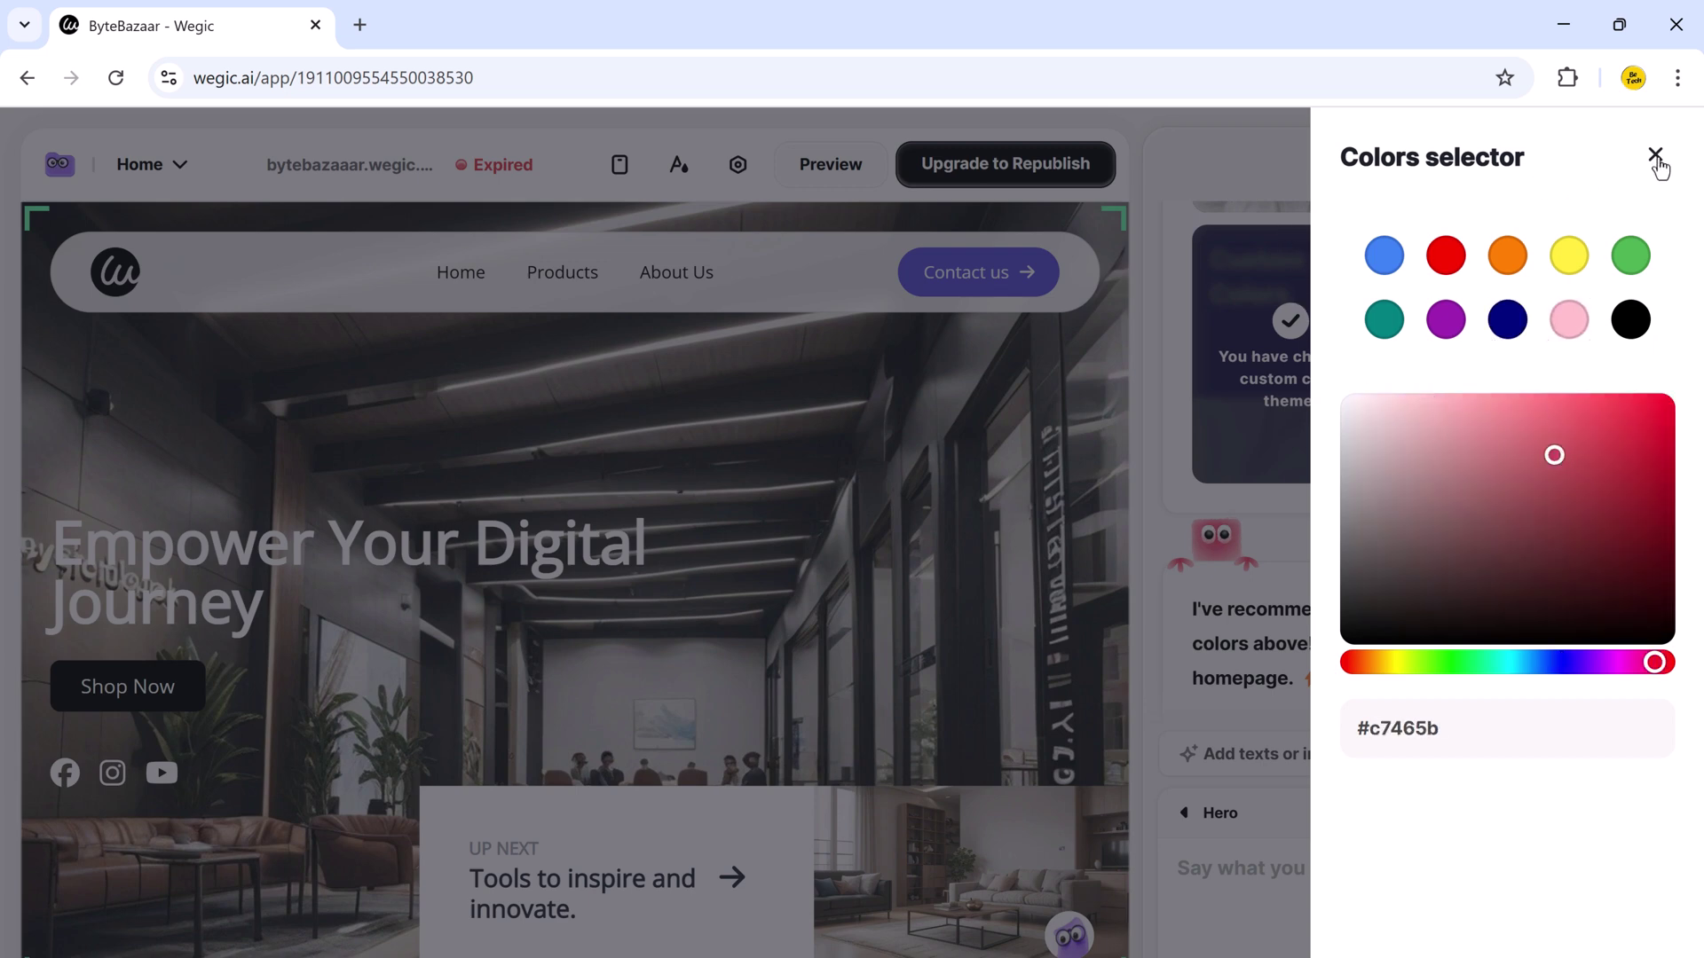
{"action": "key", "text": "Escape"}
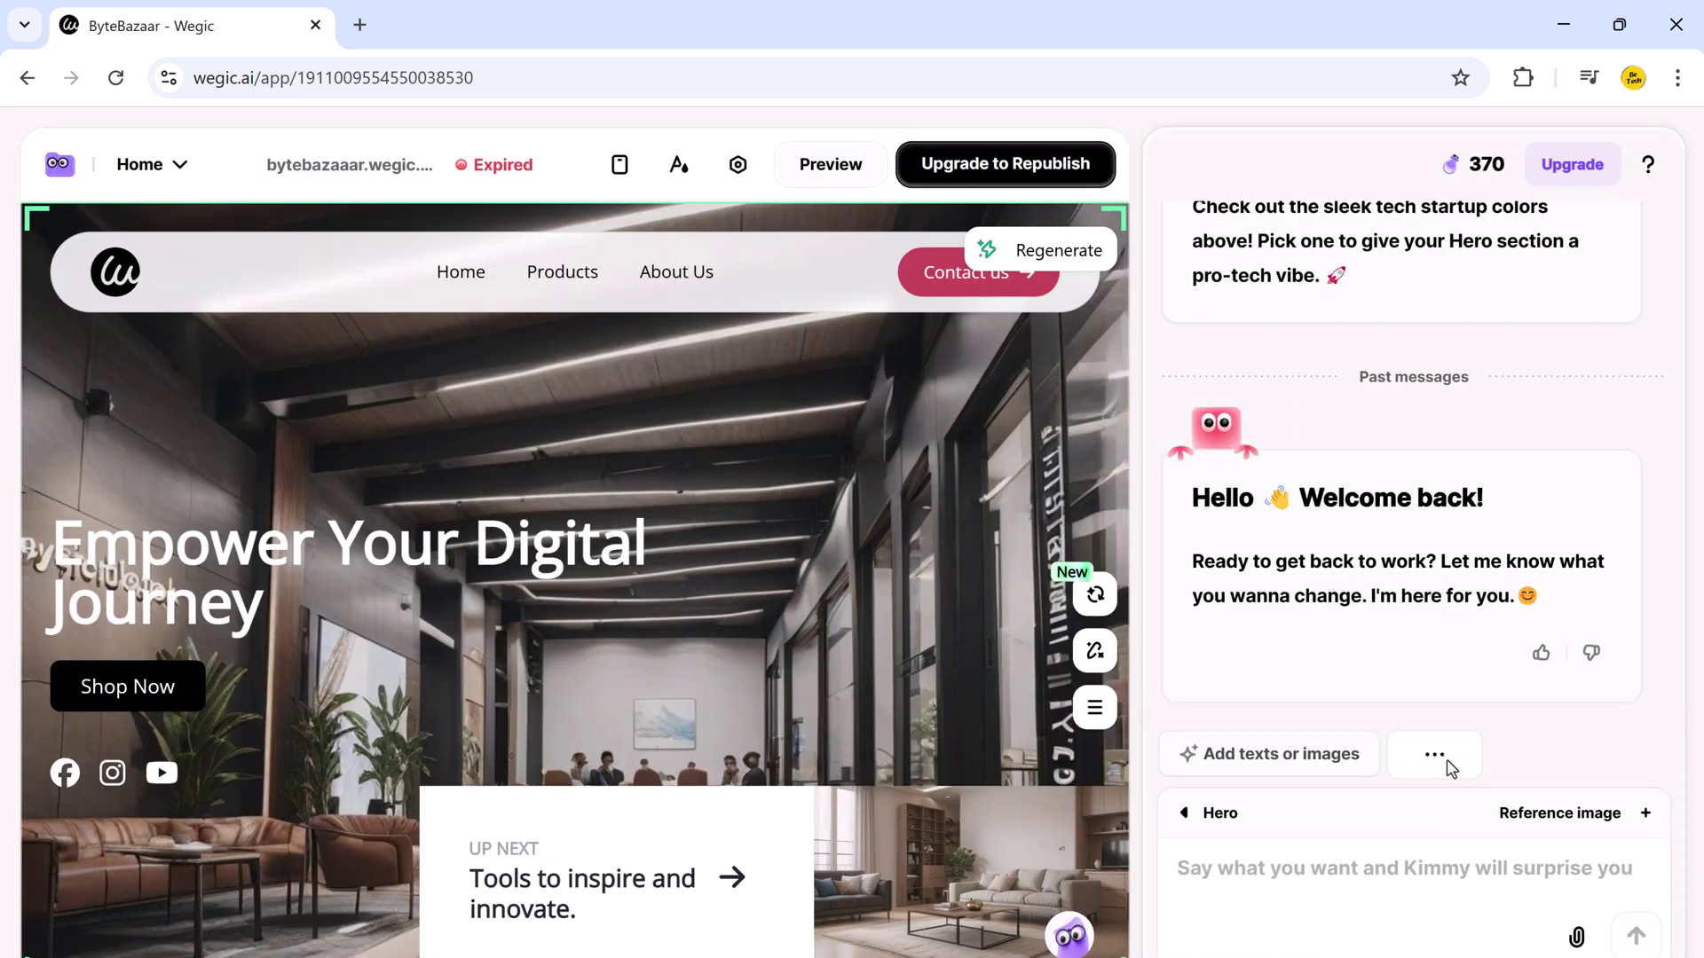
Use Modify layout to circle the hero's Shop Now button with the freehand pencil
{"action": "left_click", "coordinate": [1449, 765]}
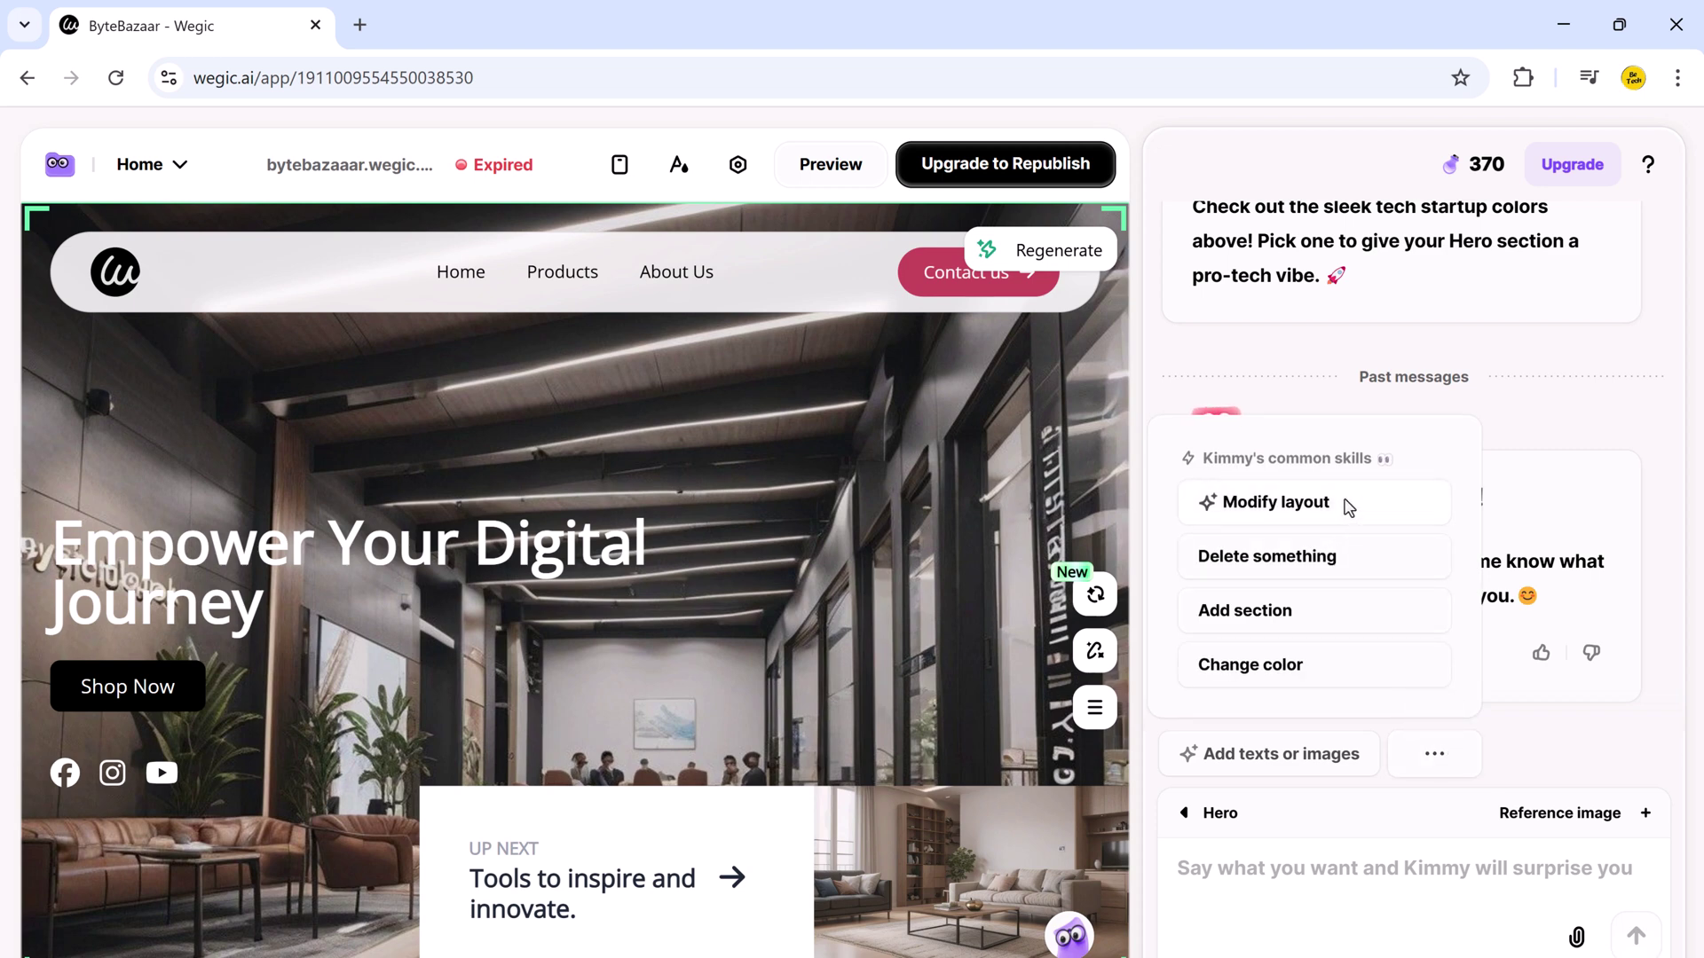
{"action": "left_click", "coordinate": [1313, 503]}
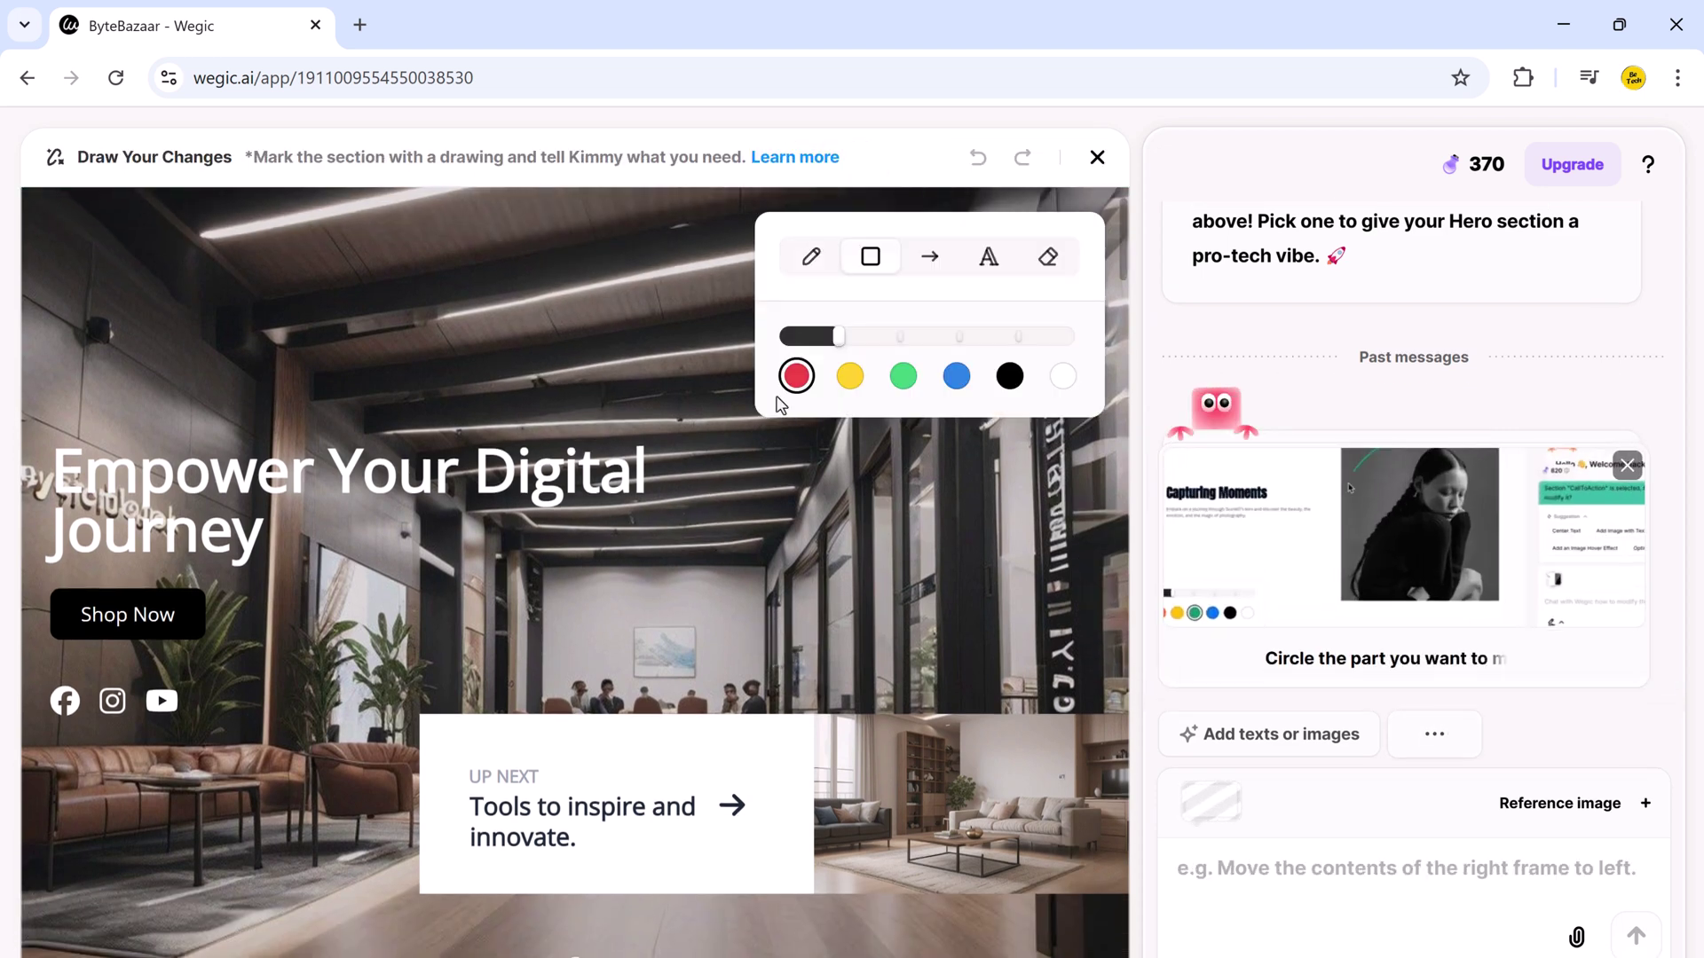
{"action": "left_click", "coordinate": [811, 257]}
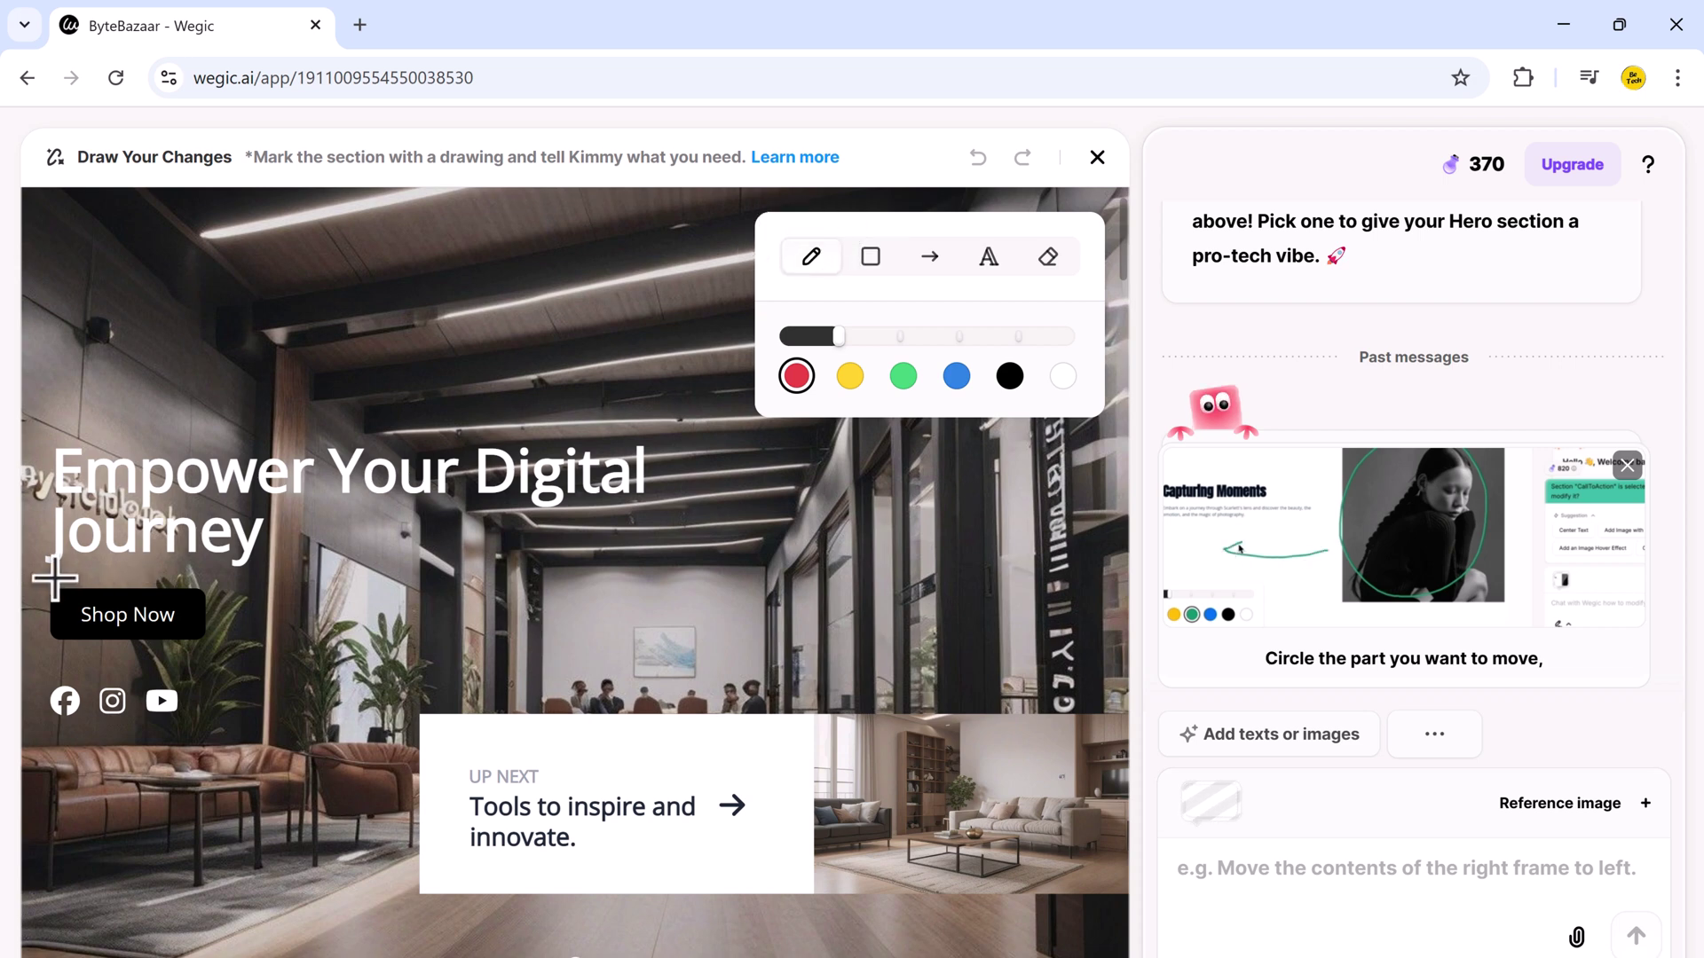
{"action": "mouse_move", "coordinate": [54, 579]}
{"action": "left_mouse_down"}
{"action": "mouse_move", "coordinate": [278, 598]}
{"action": "mouse_move", "coordinate": [217, 639]}
{"action": "mouse_move", "coordinate": [38, 645]}
{"action": "mouse_move", "coordinate": [35, 584]}
{"action": "mouse_move", "coordinate": [54, 578]}
{"action": "left_mouse_up"}
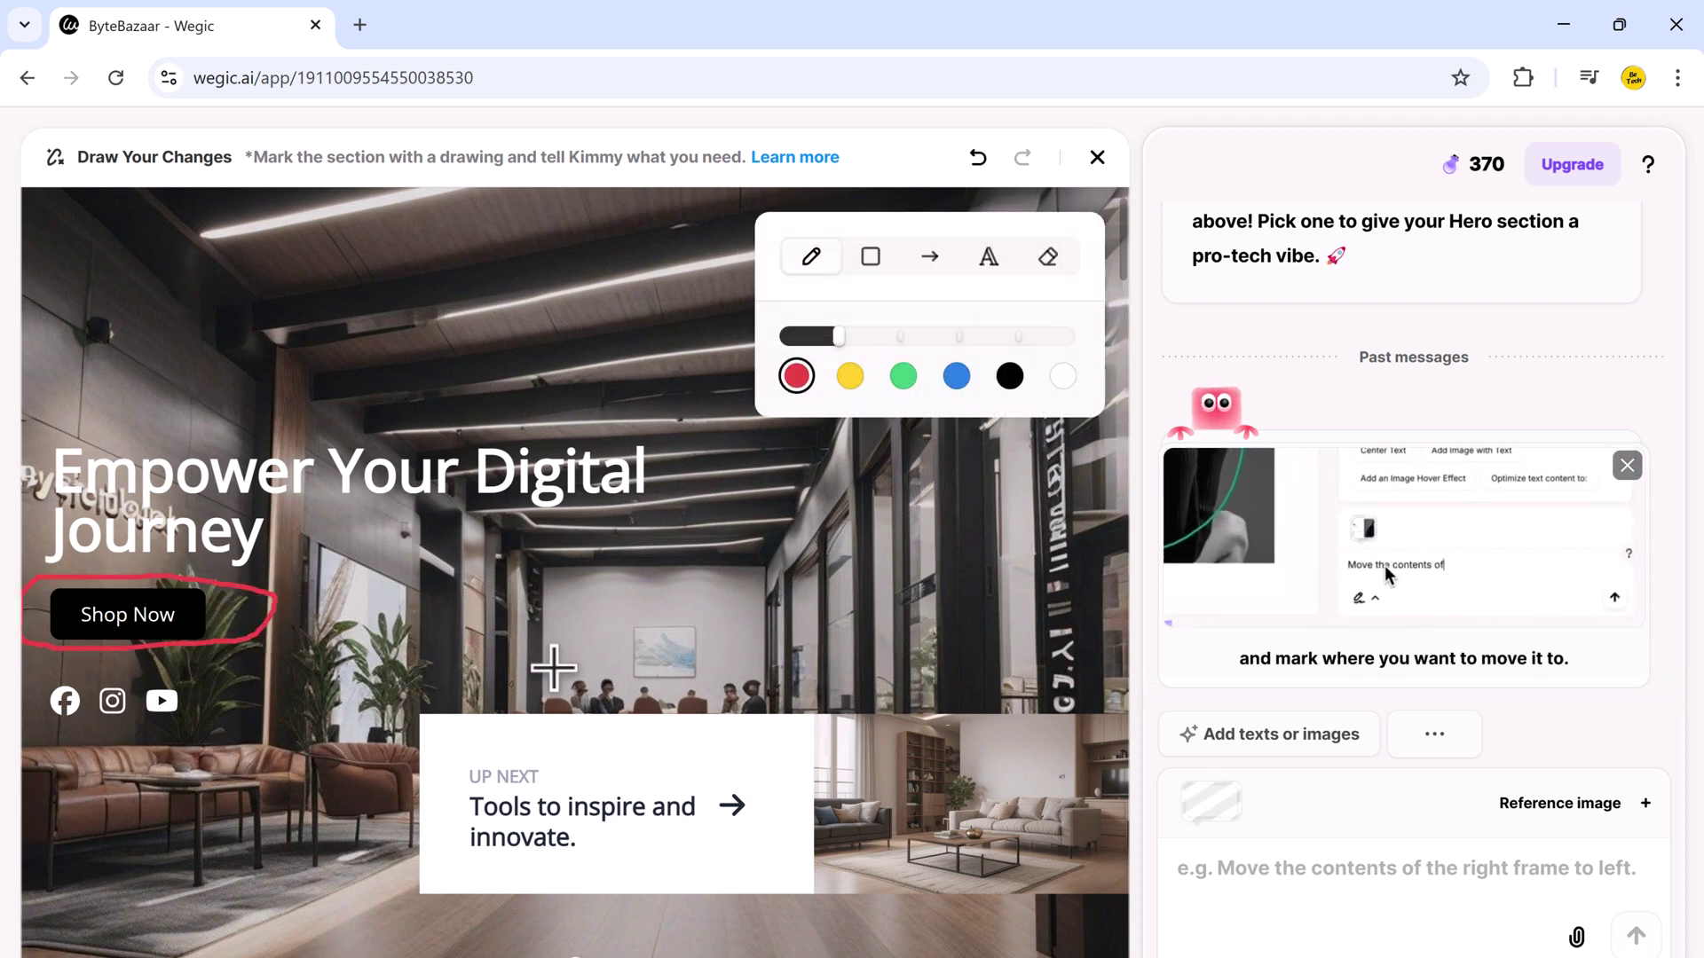
Ask Kimmy to turn it into an email box with Subscribe button, keeping version C
{"action": "left_click", "coordinate": [1305, 874]}
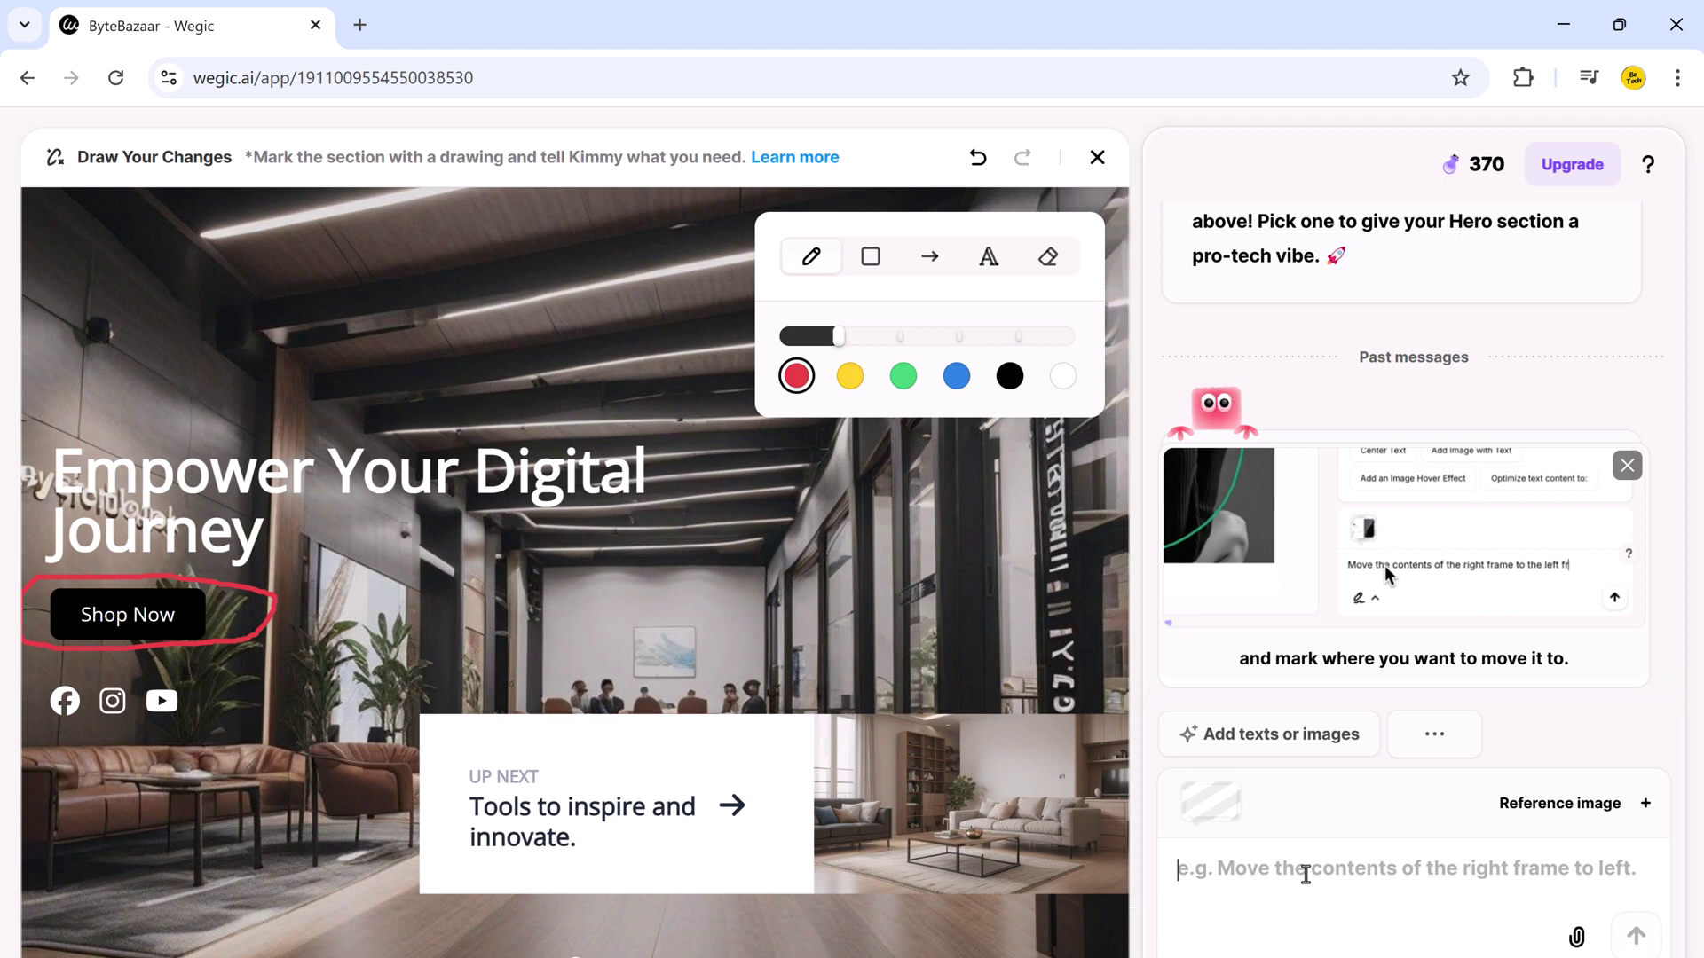
{"action": "type", "text": "Change this into a box for users to enter their email address"}
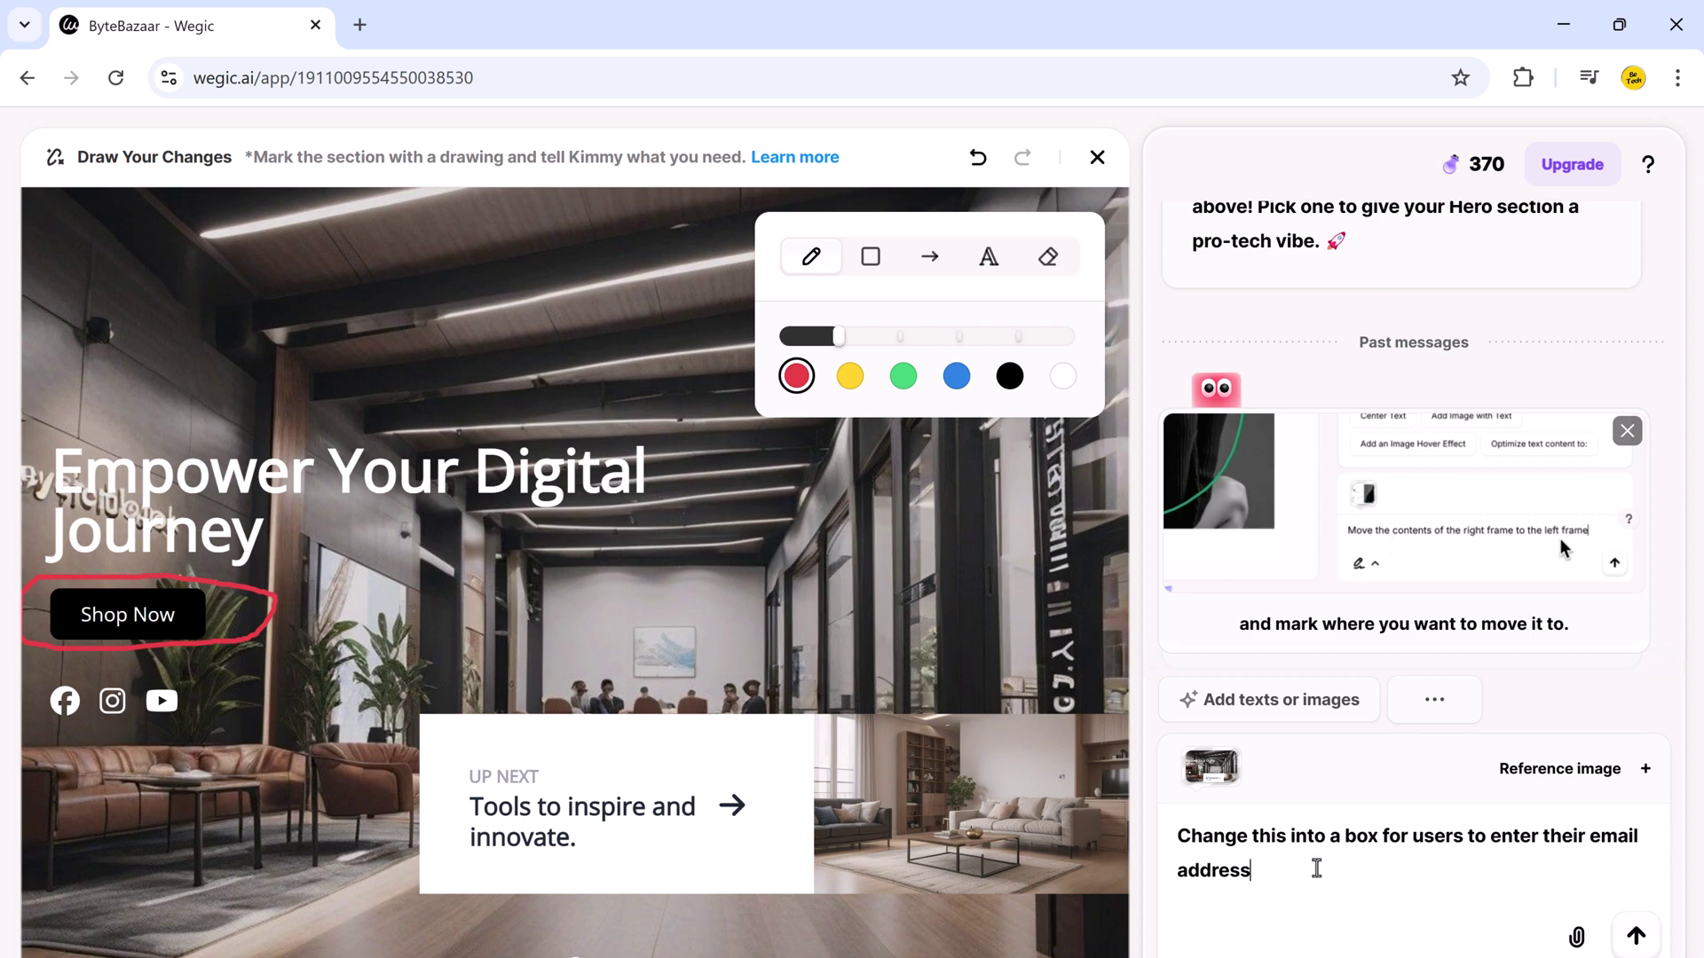
{"action": "key", "text": "Return"}
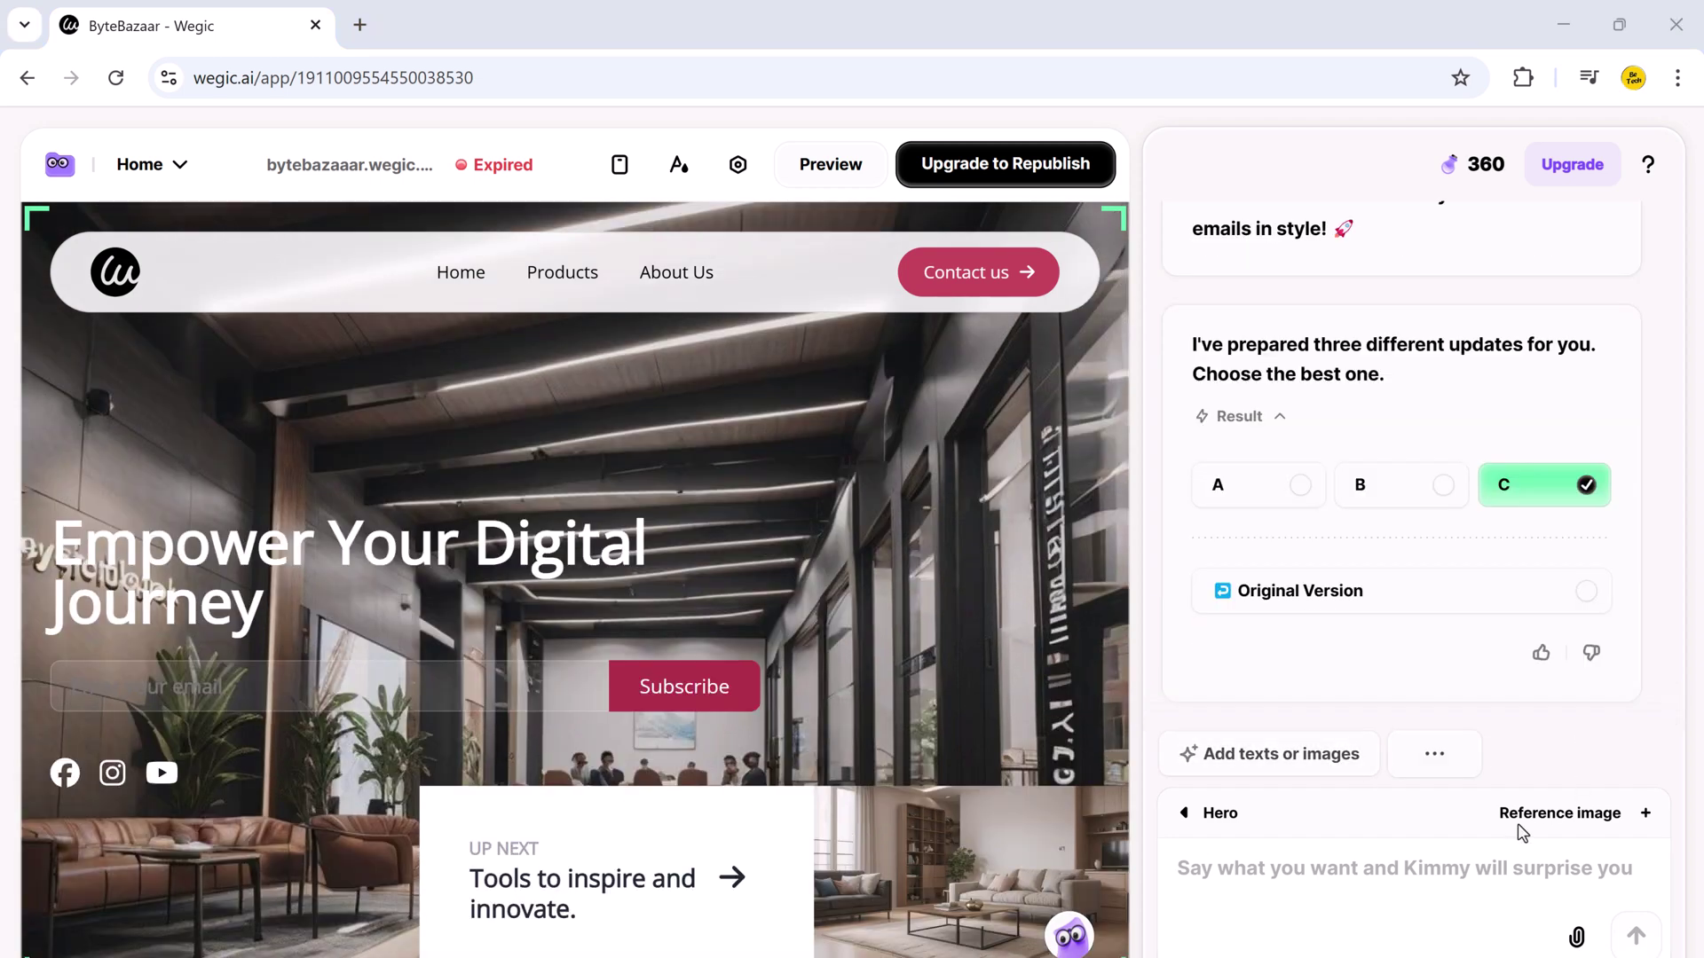
{"action": "left_click", "coordinate": [1527, 813]}
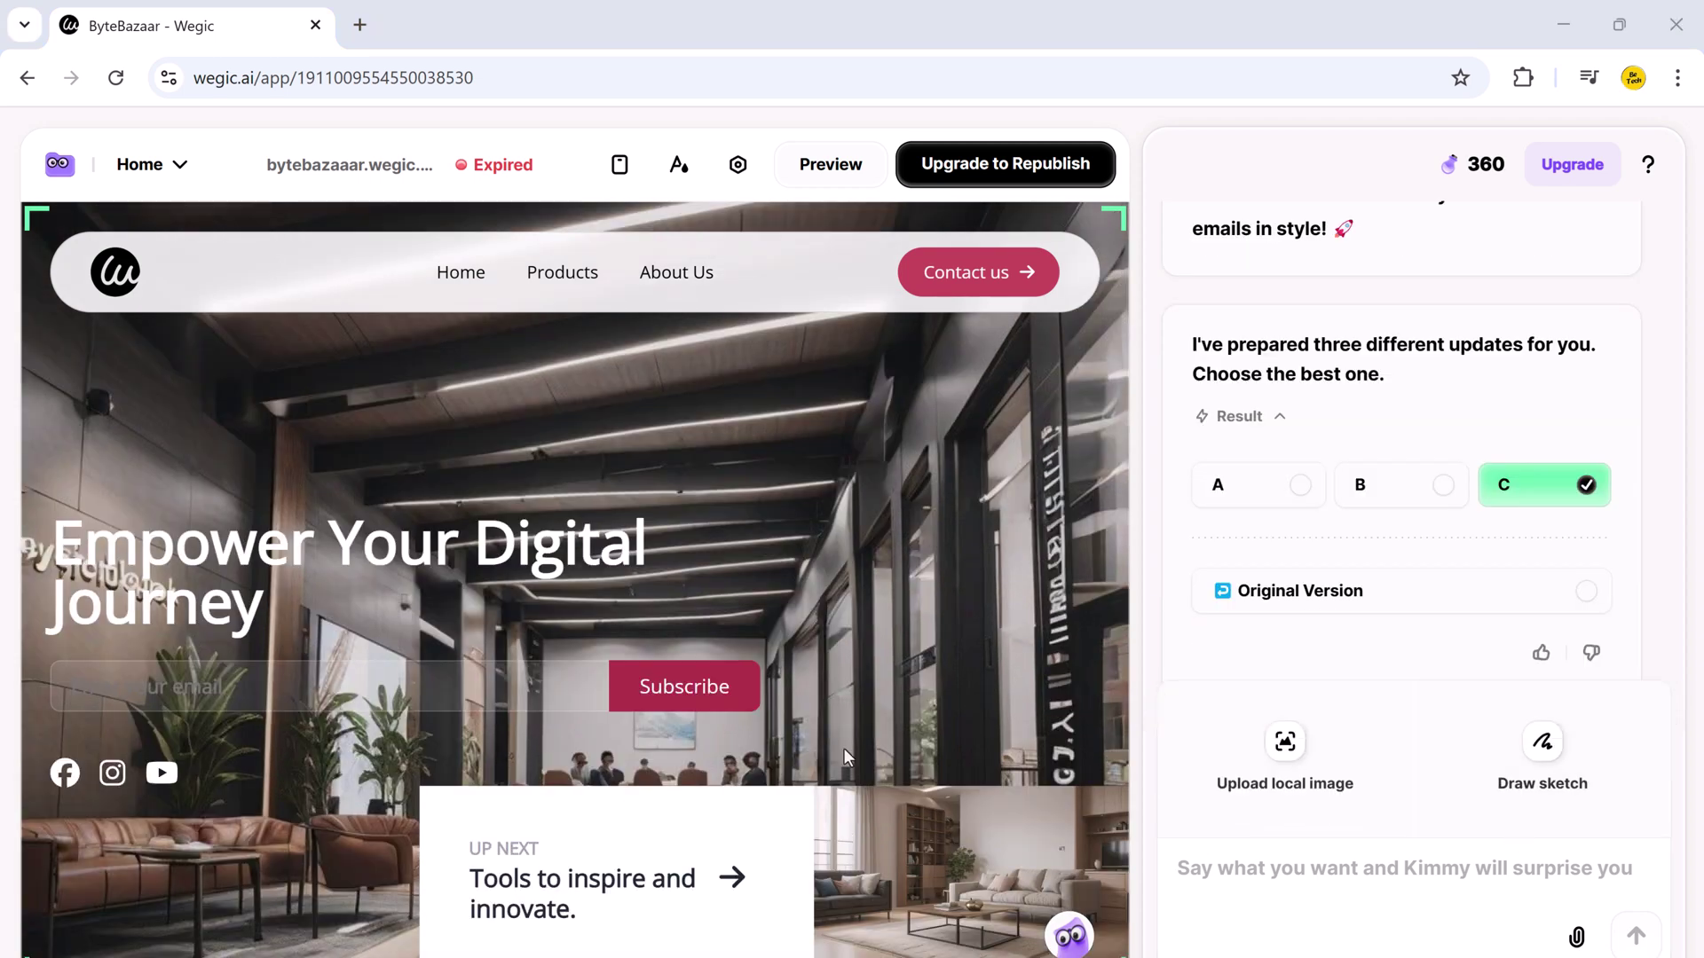
{"action": "left_click", "coordinate": [847, 757]}
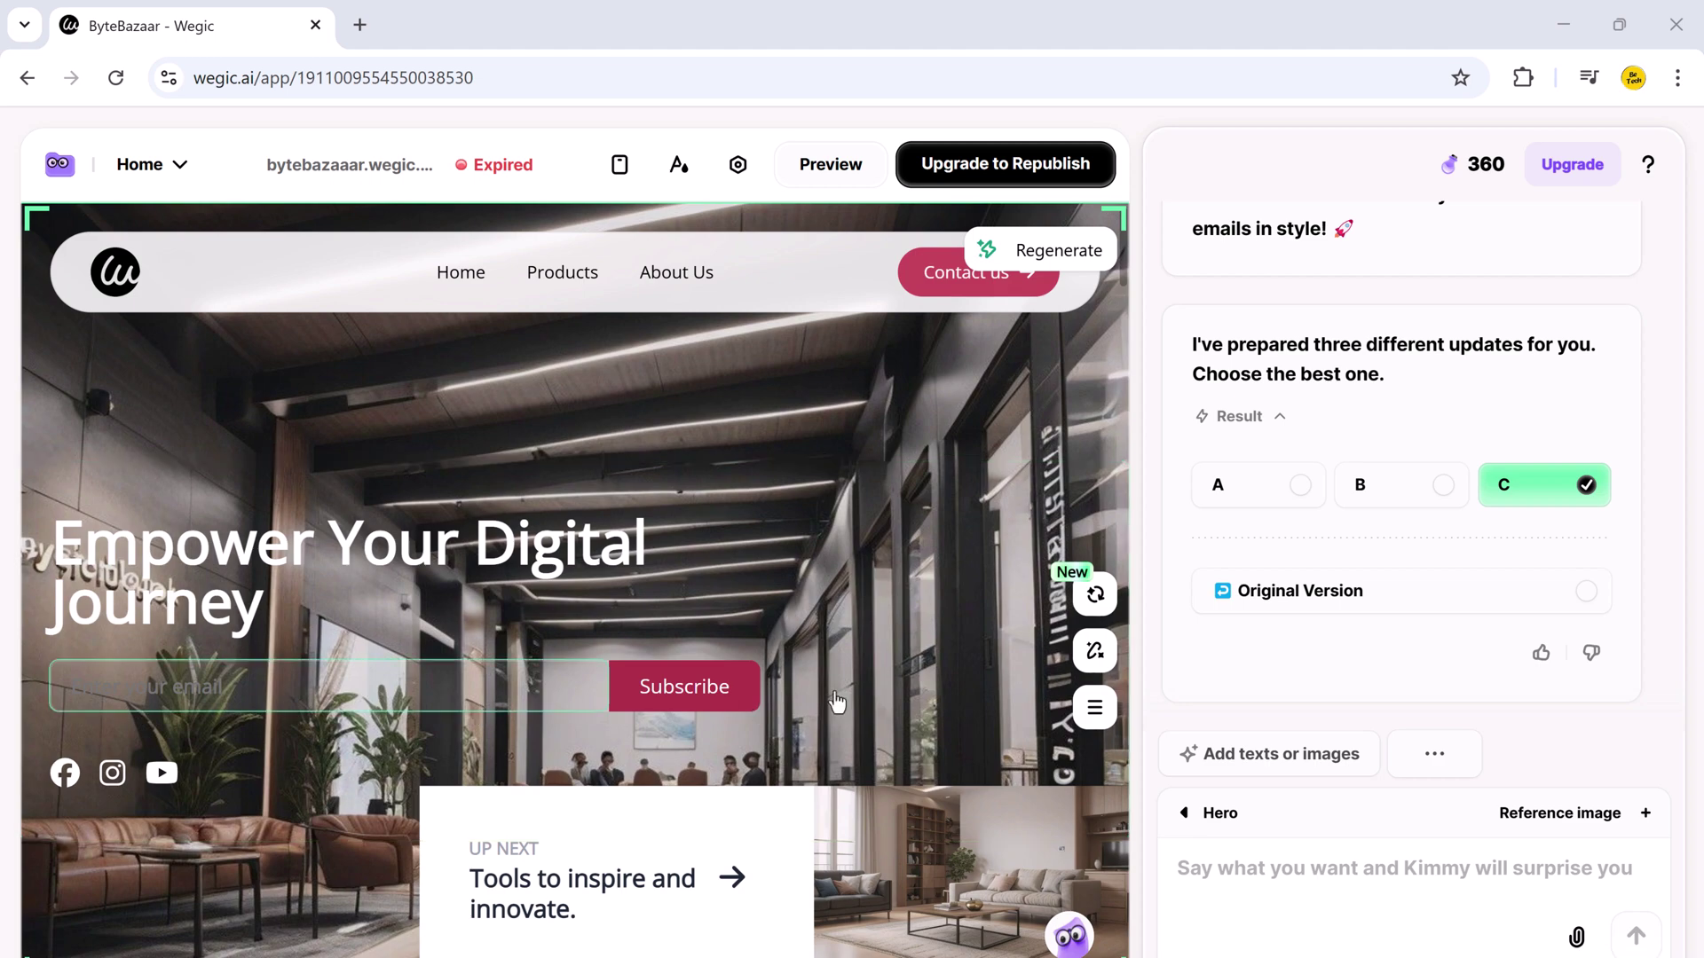
Circle the hero email field and Subscribe button, request a white, narrower email box, and accept version A
{"action": "left_click", "coordinate": [1306, 868]}
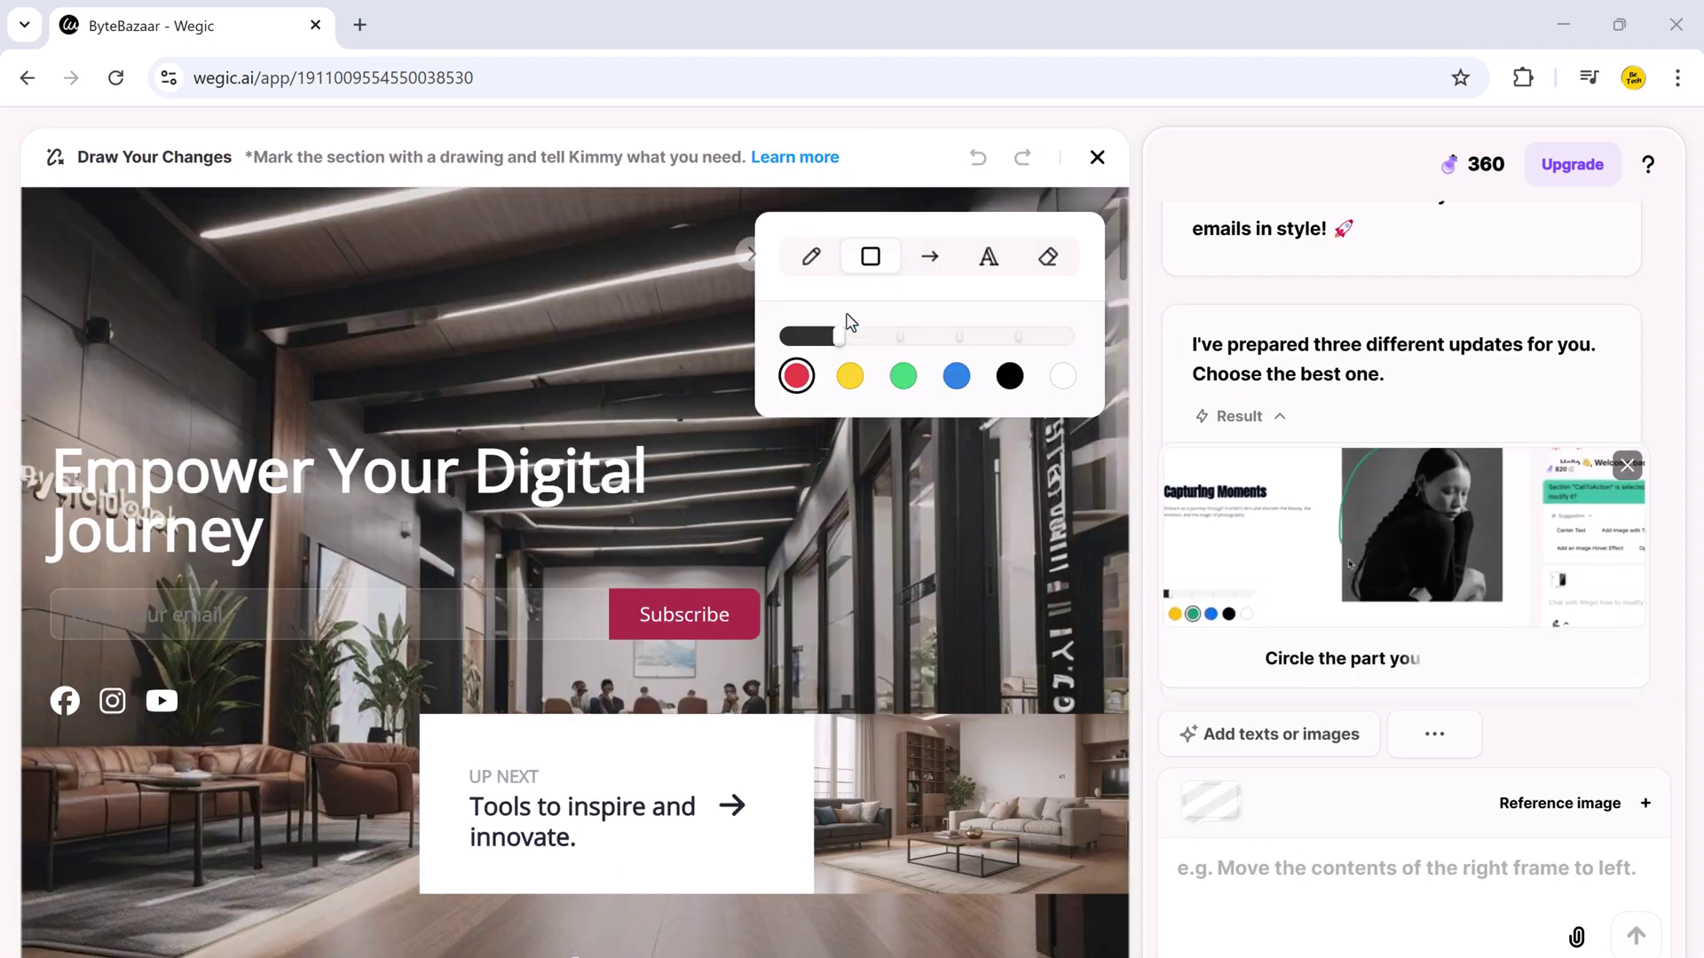
{"action": "left_click", "coordinate": [812, 256]}
{"action": "mouse_move", "coordinate": [537, 566]}
{"action": "left_mouse_down"}
{"action": "mouse_move", "coordinate": [749, 577]}
{"action": "mouse_move", "coordinate": [654, 669]}
{"action": "mouse_move", "coordinate": [31, 645]}
{"action": "mouse_move", "coordinate": [98, 575]}
{"action": "left_mouse_up"}
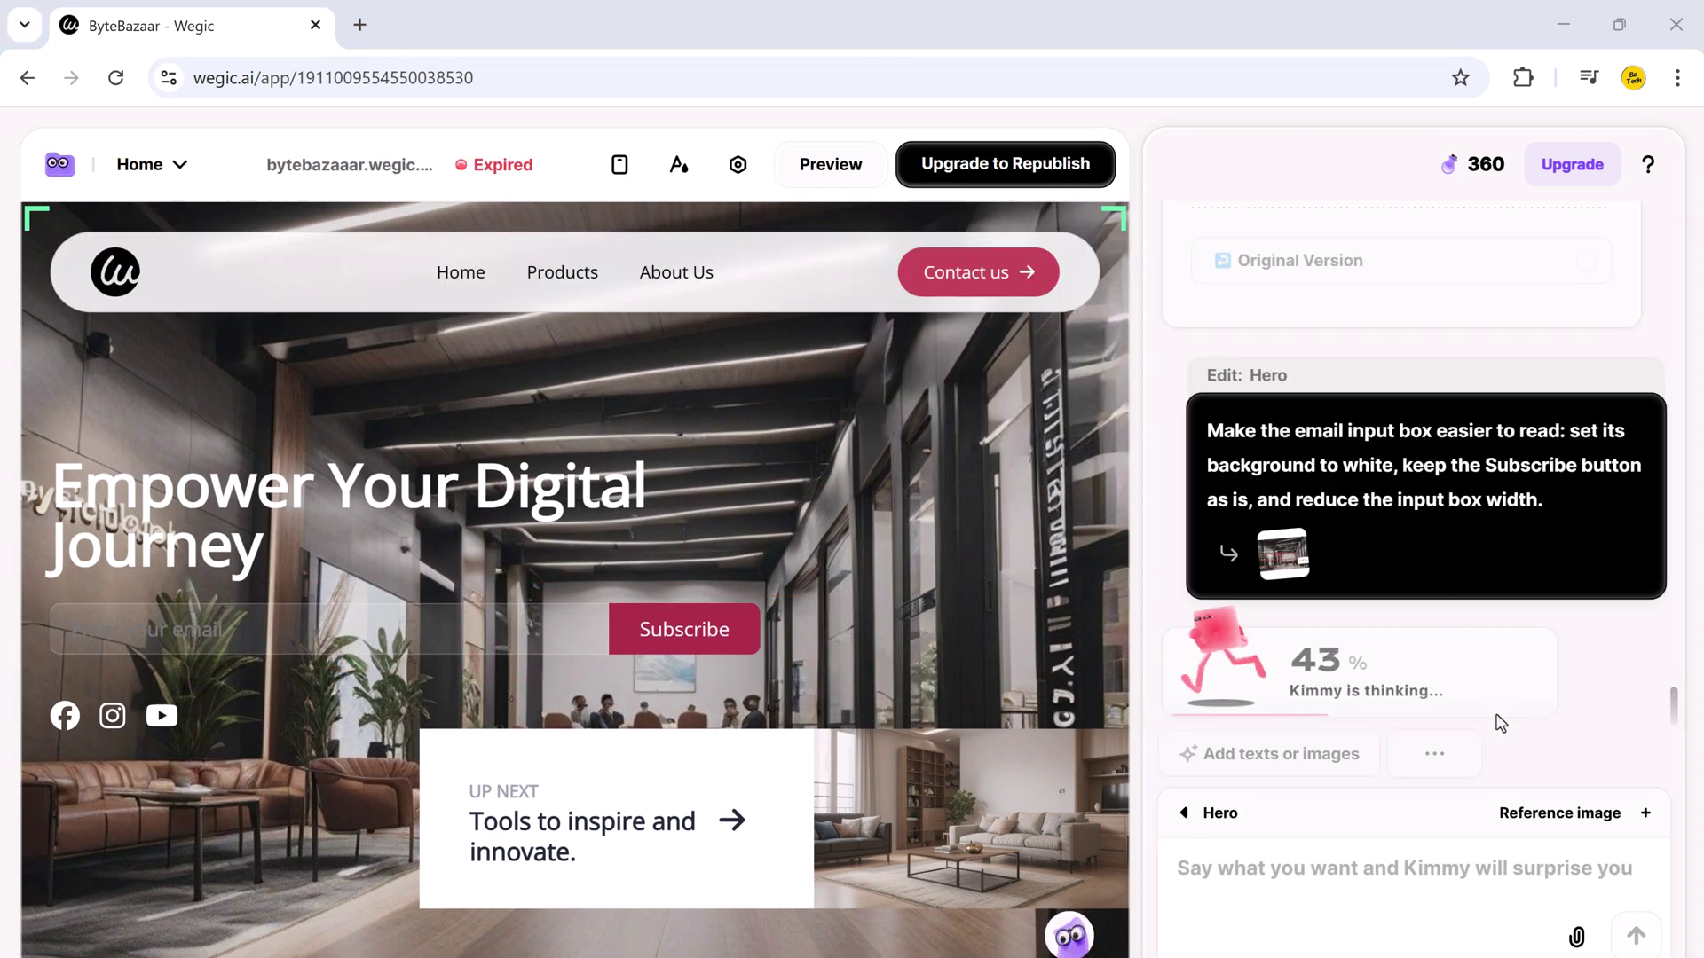
{"action": "left_click", "coordinate": [1464, 799]}
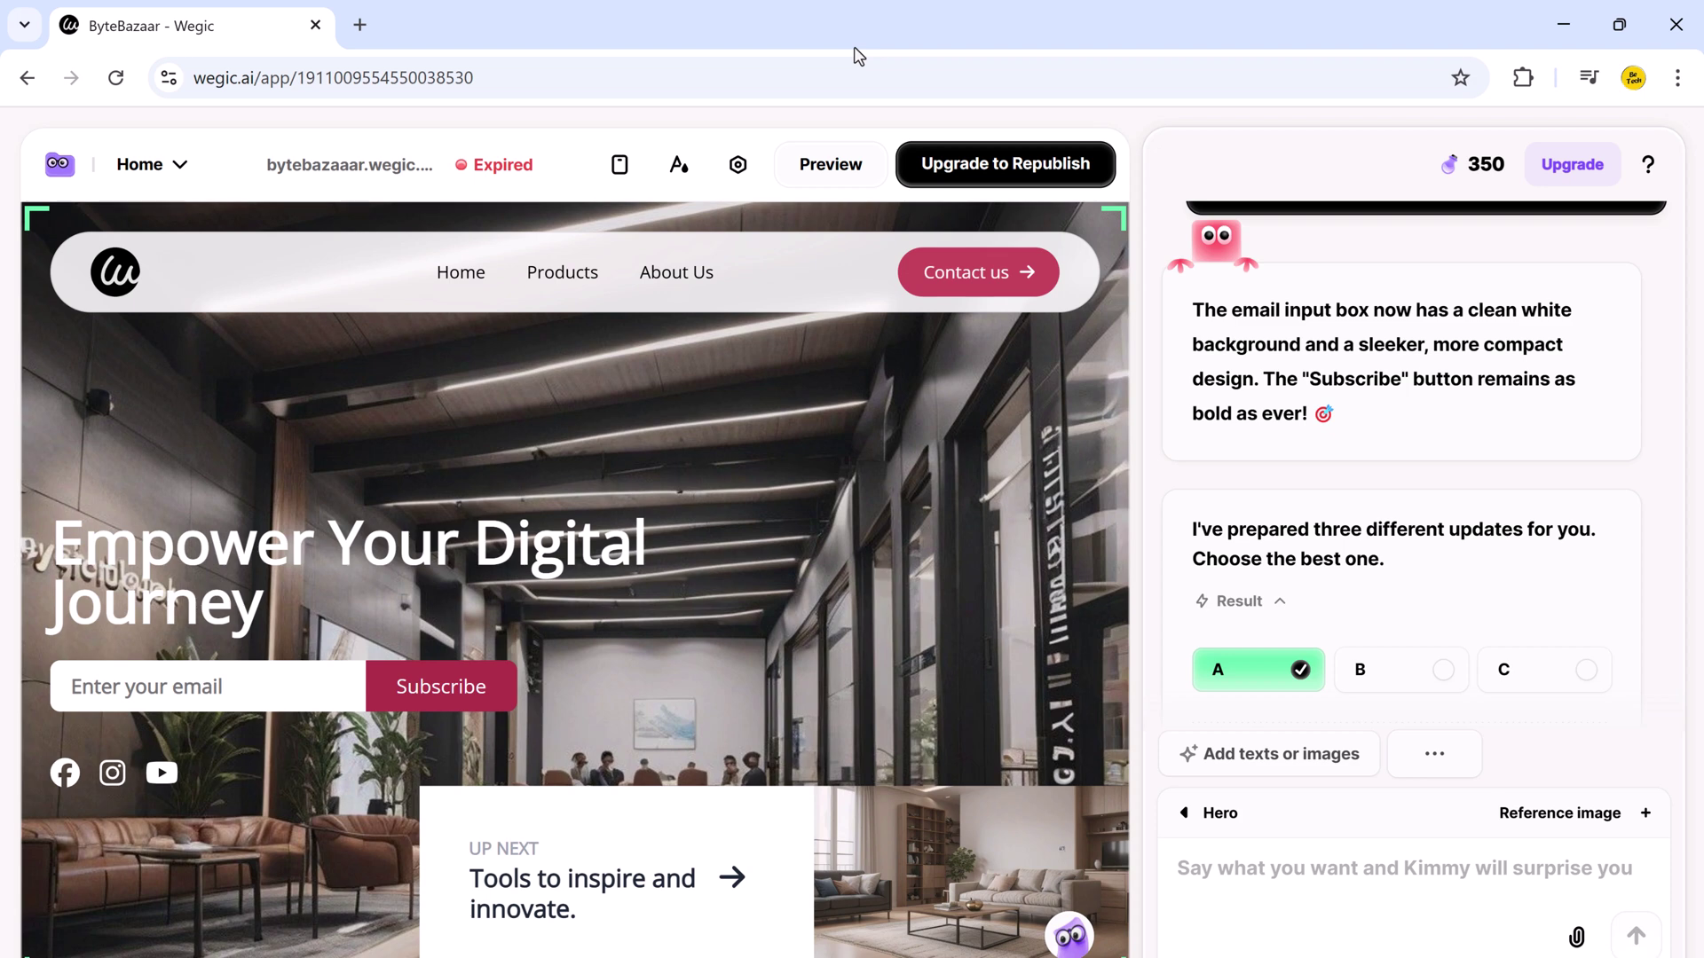
{"action": "left_click", "coordinate": [1071, 941]}
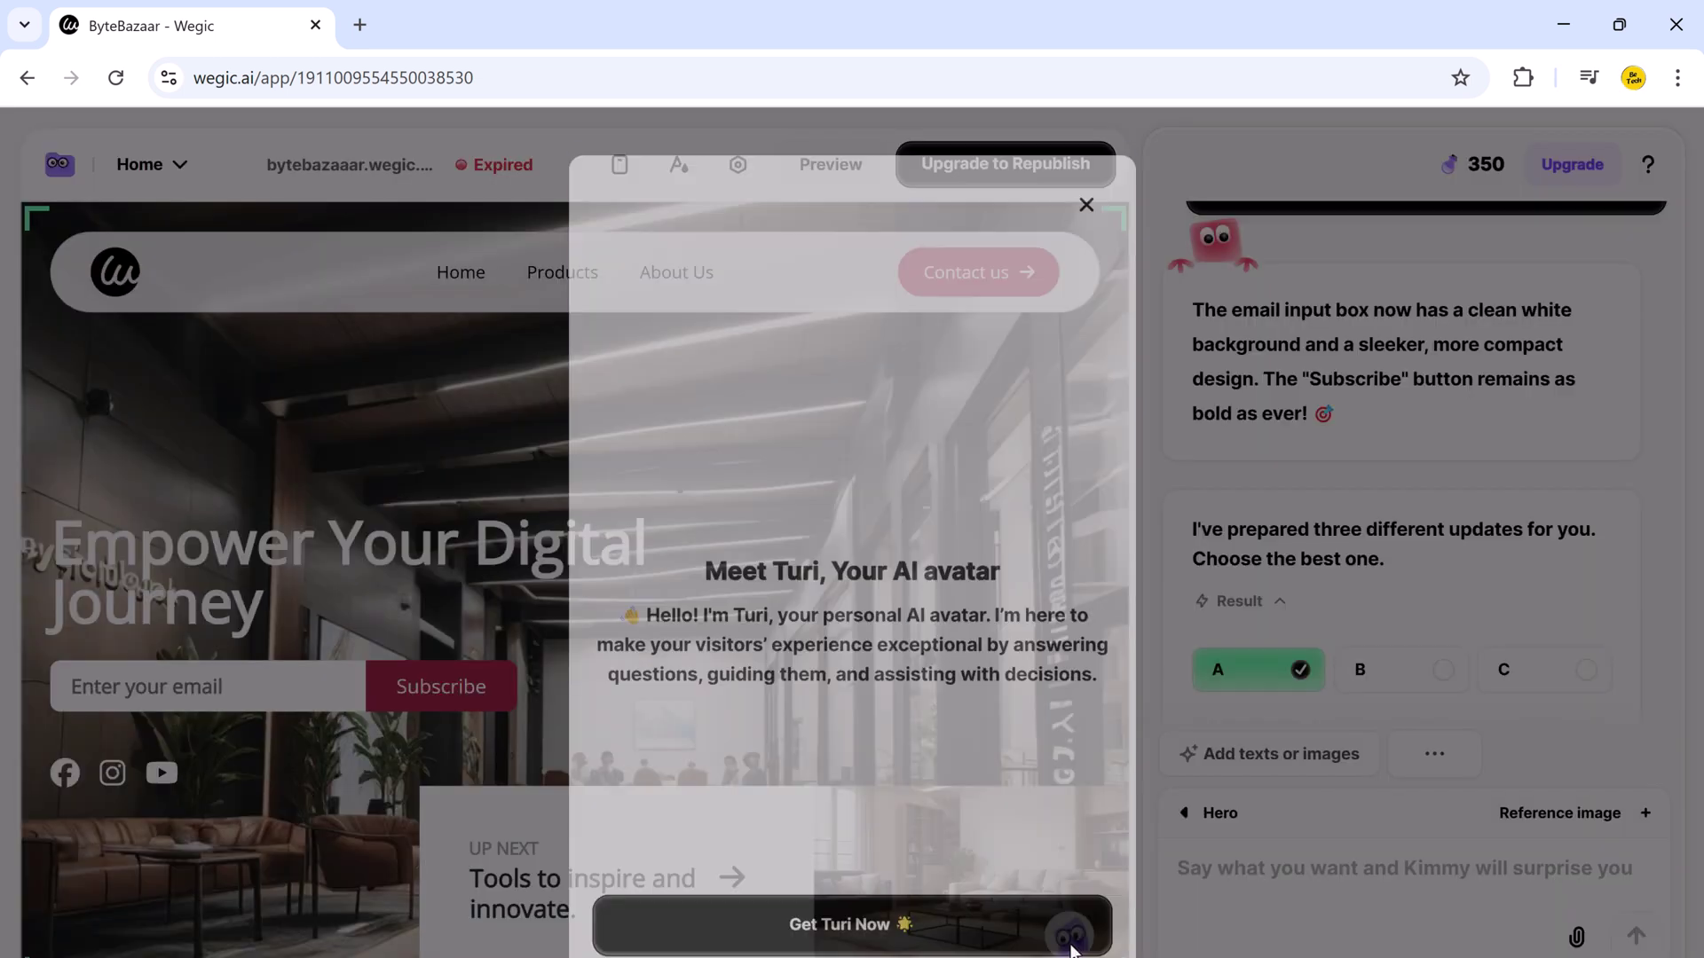
{"action": "left_click", "coordinate": [887, 909]}
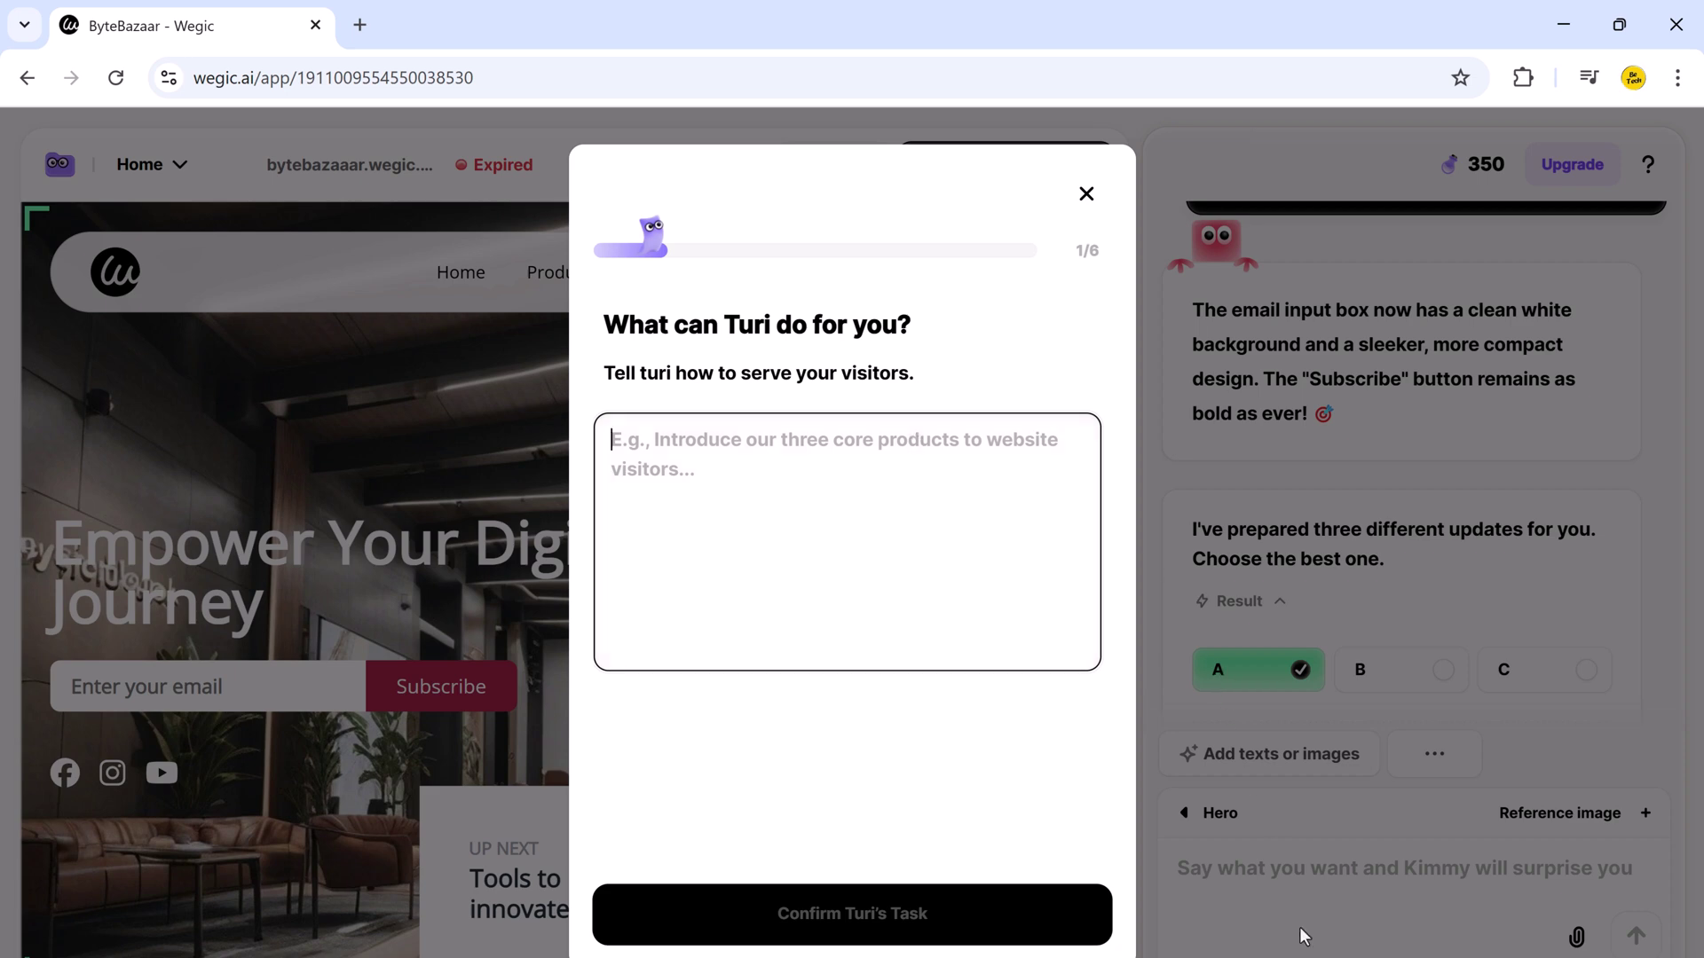
{"action": "left_click", "coordinate": [694, 348]}
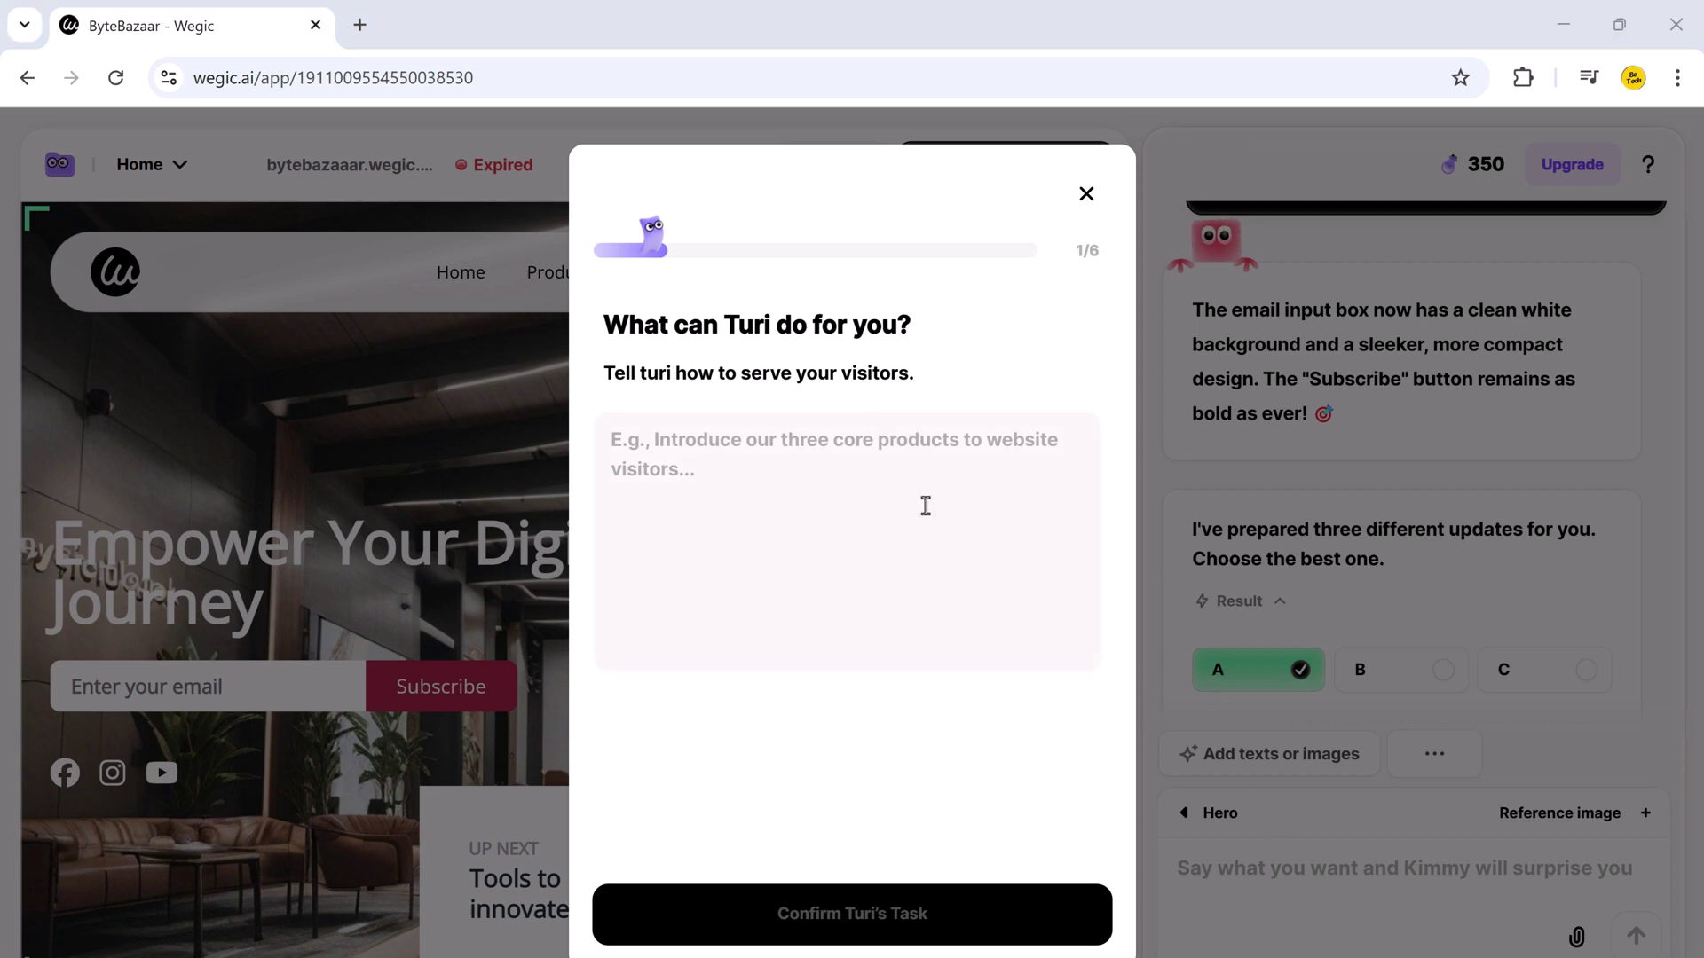
{"action": "left_click", "coordinate": [926, 499]}
{"action": "type", "text": "I"}
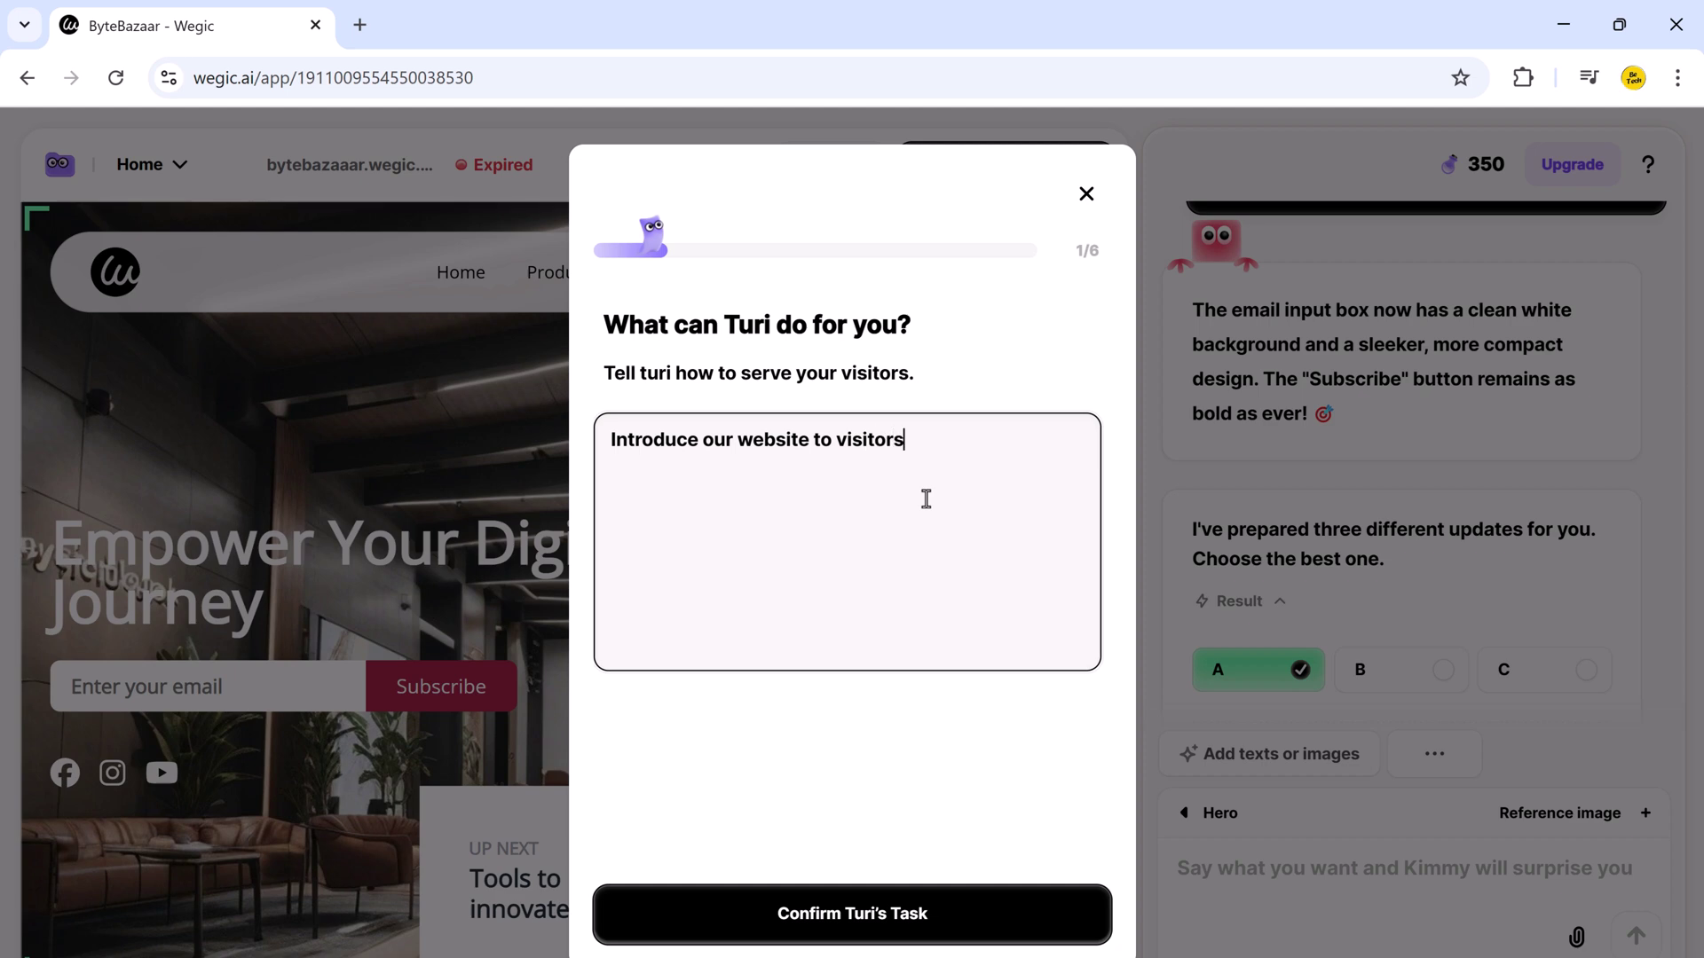
{"action": "left_click", "coordinate": [959, 913]}
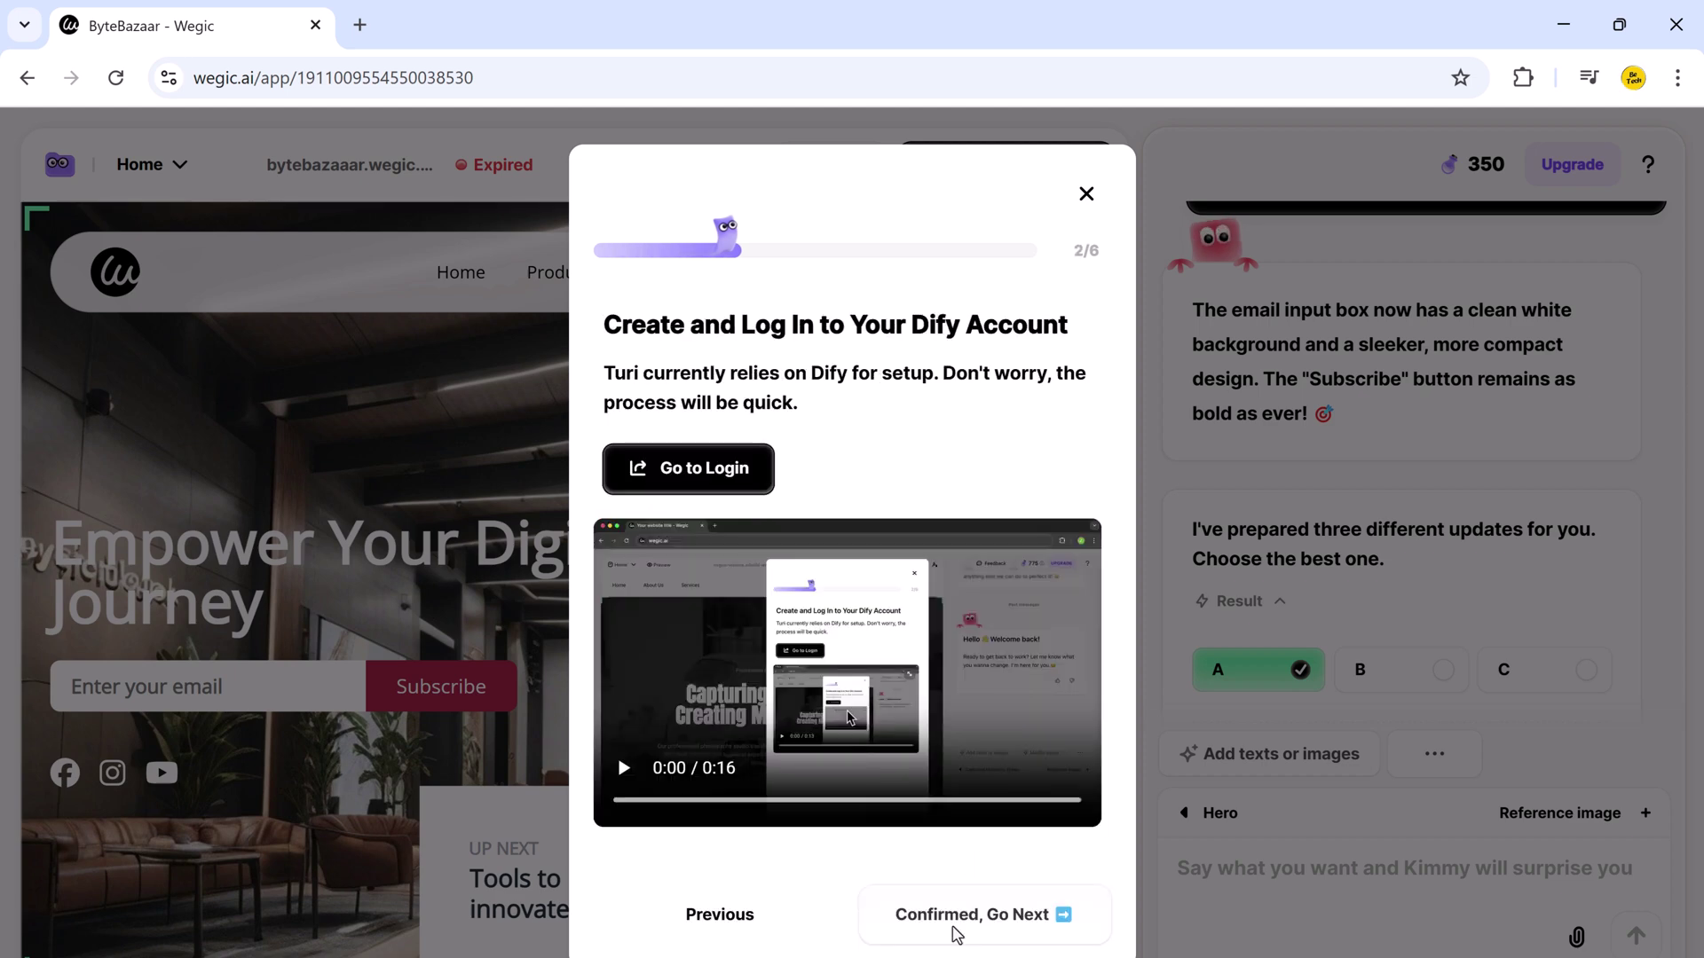
{"action": "left_click", "coordinate": [957, 932]}
{"action": "left_click", "coordinate": [955, 932]}
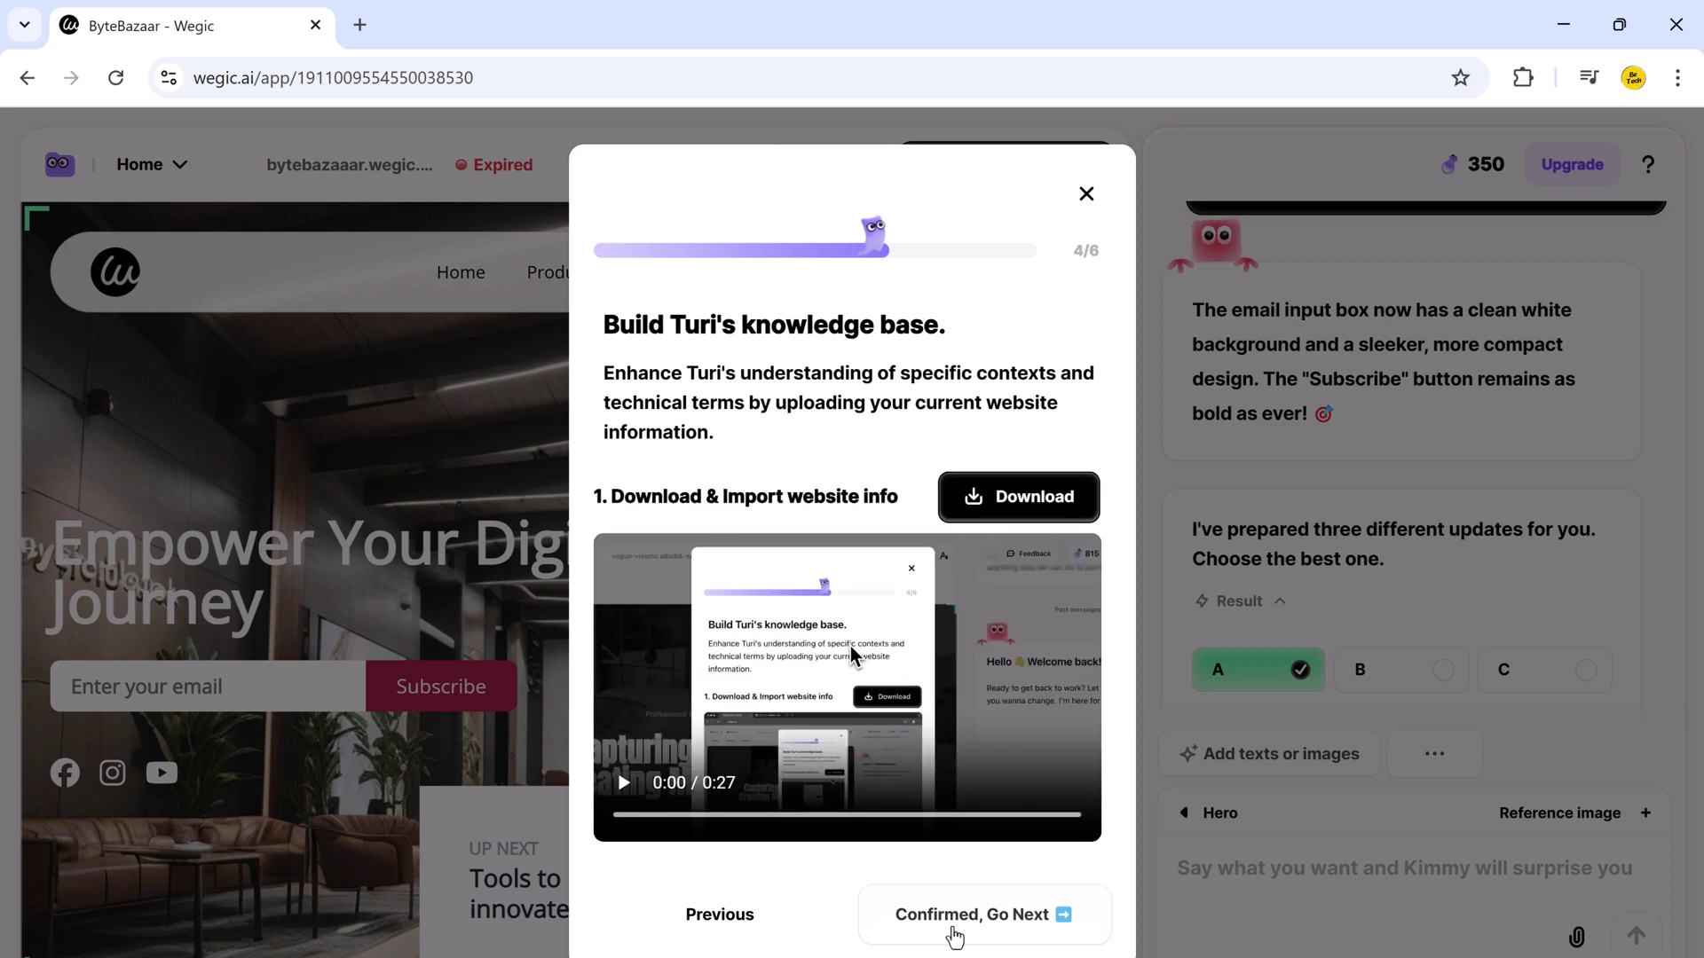
{"action": "left_click", "coordinate": [954, 932]}
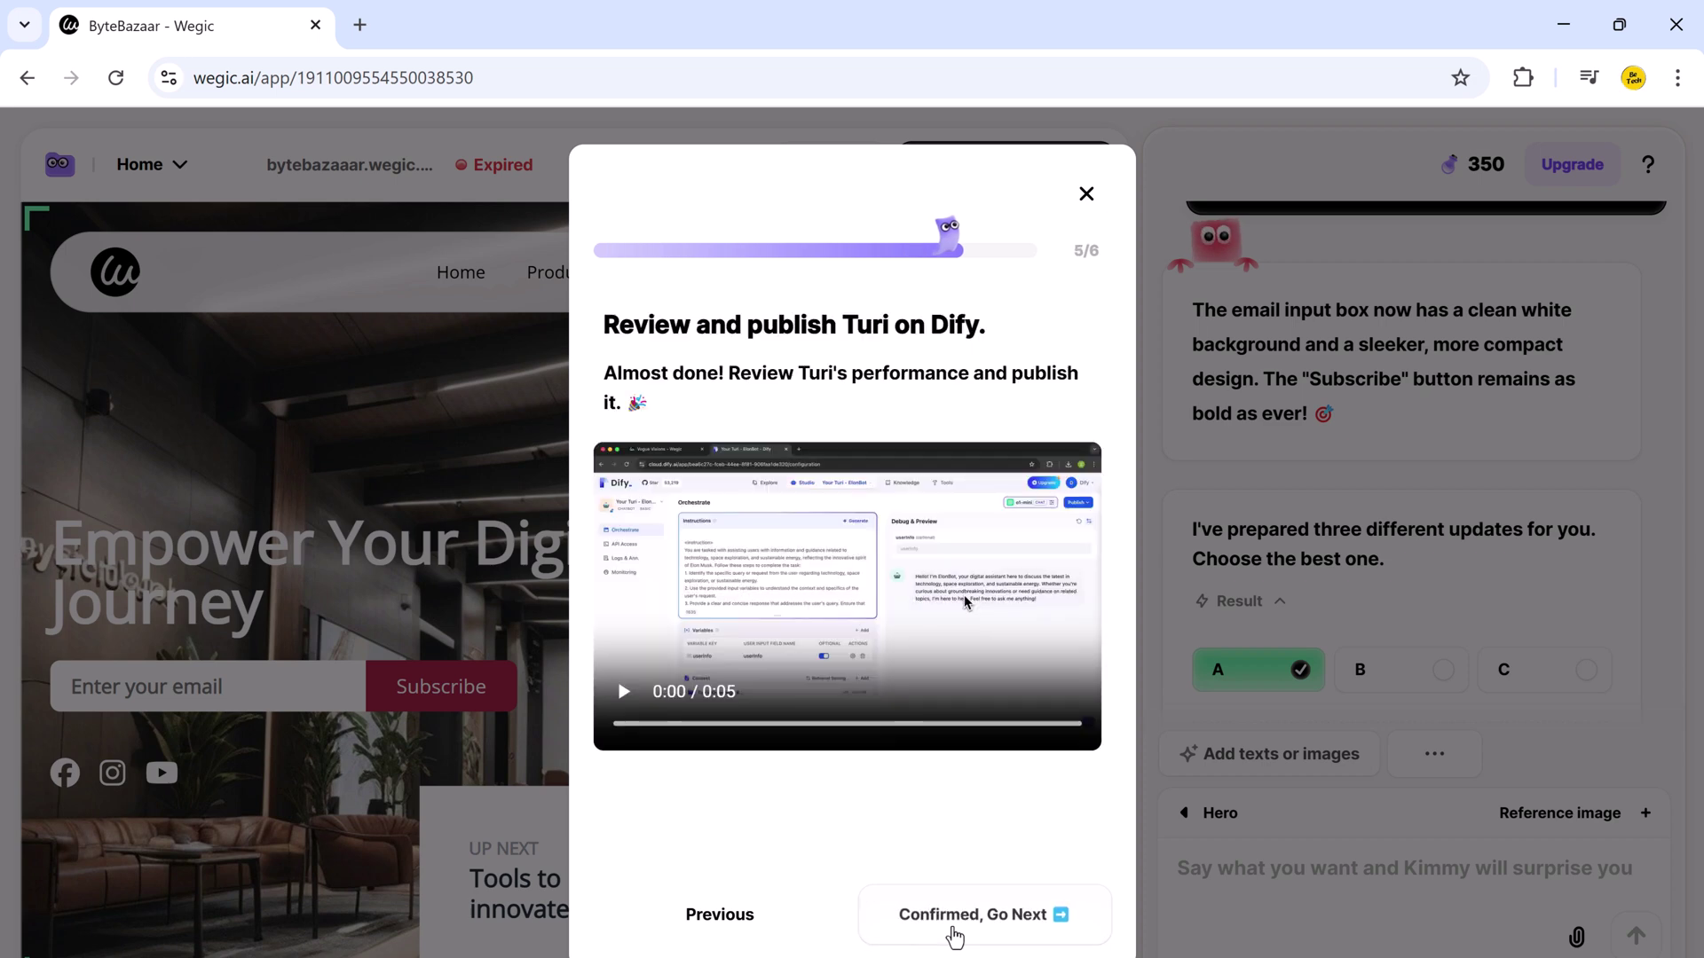
{"action": "left_click", "coordinate": [955, 932]}
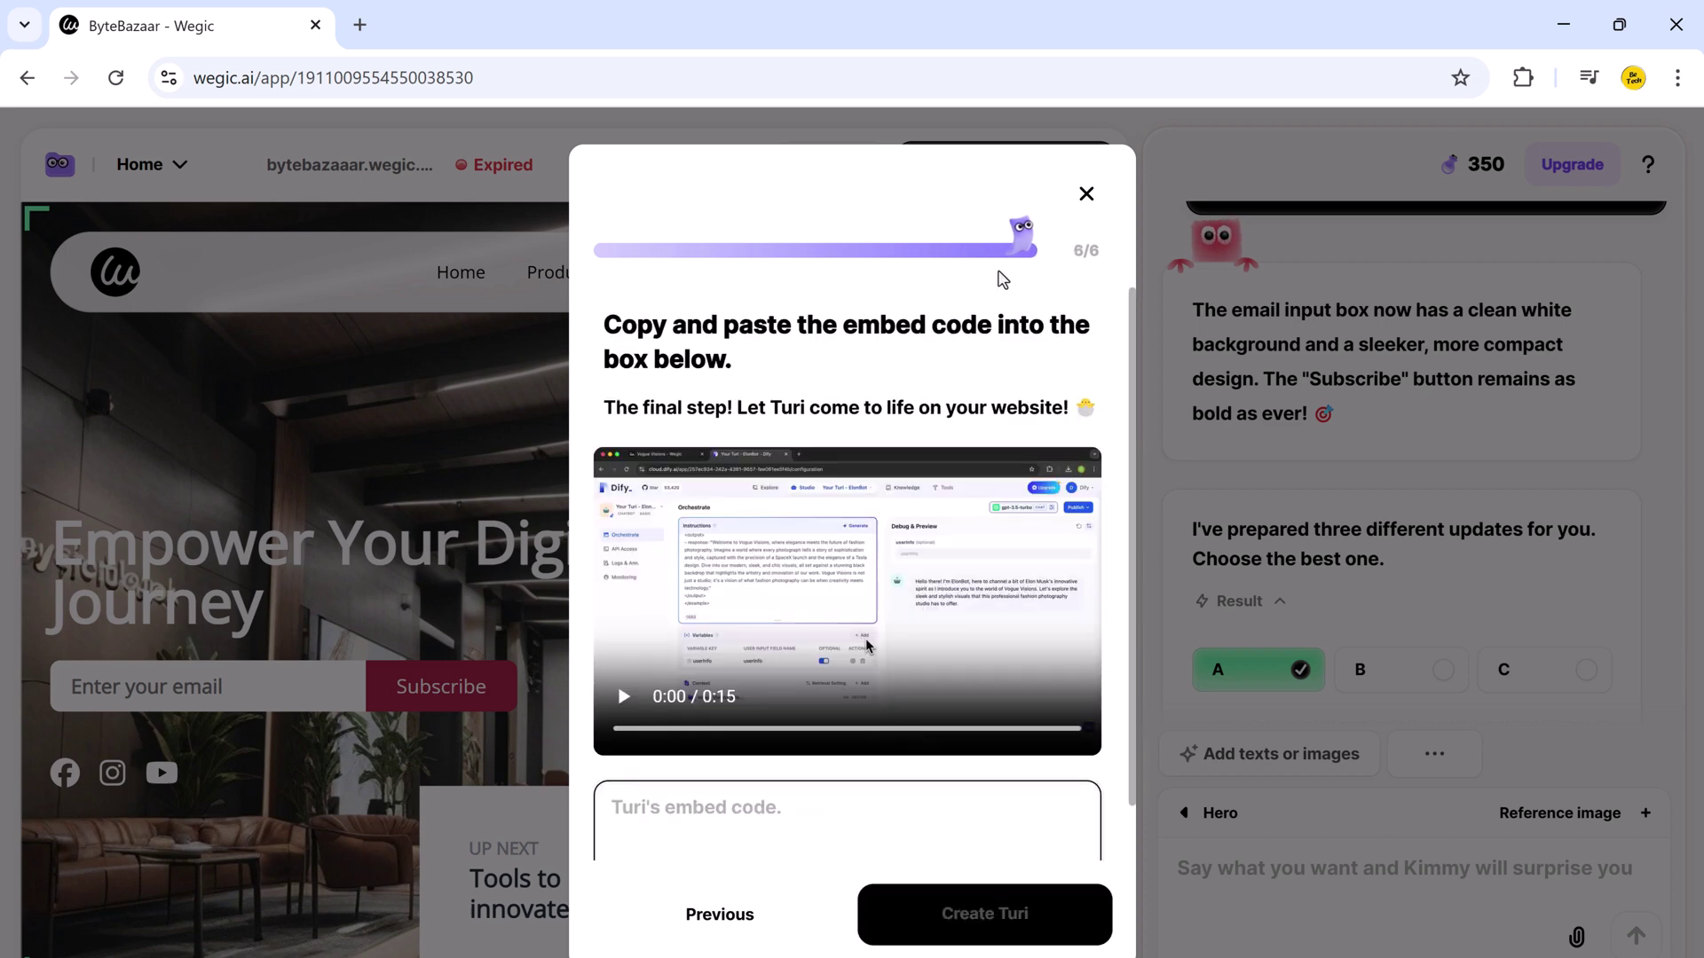
{"action": "left_click", "coordinate": [1086, 194]}
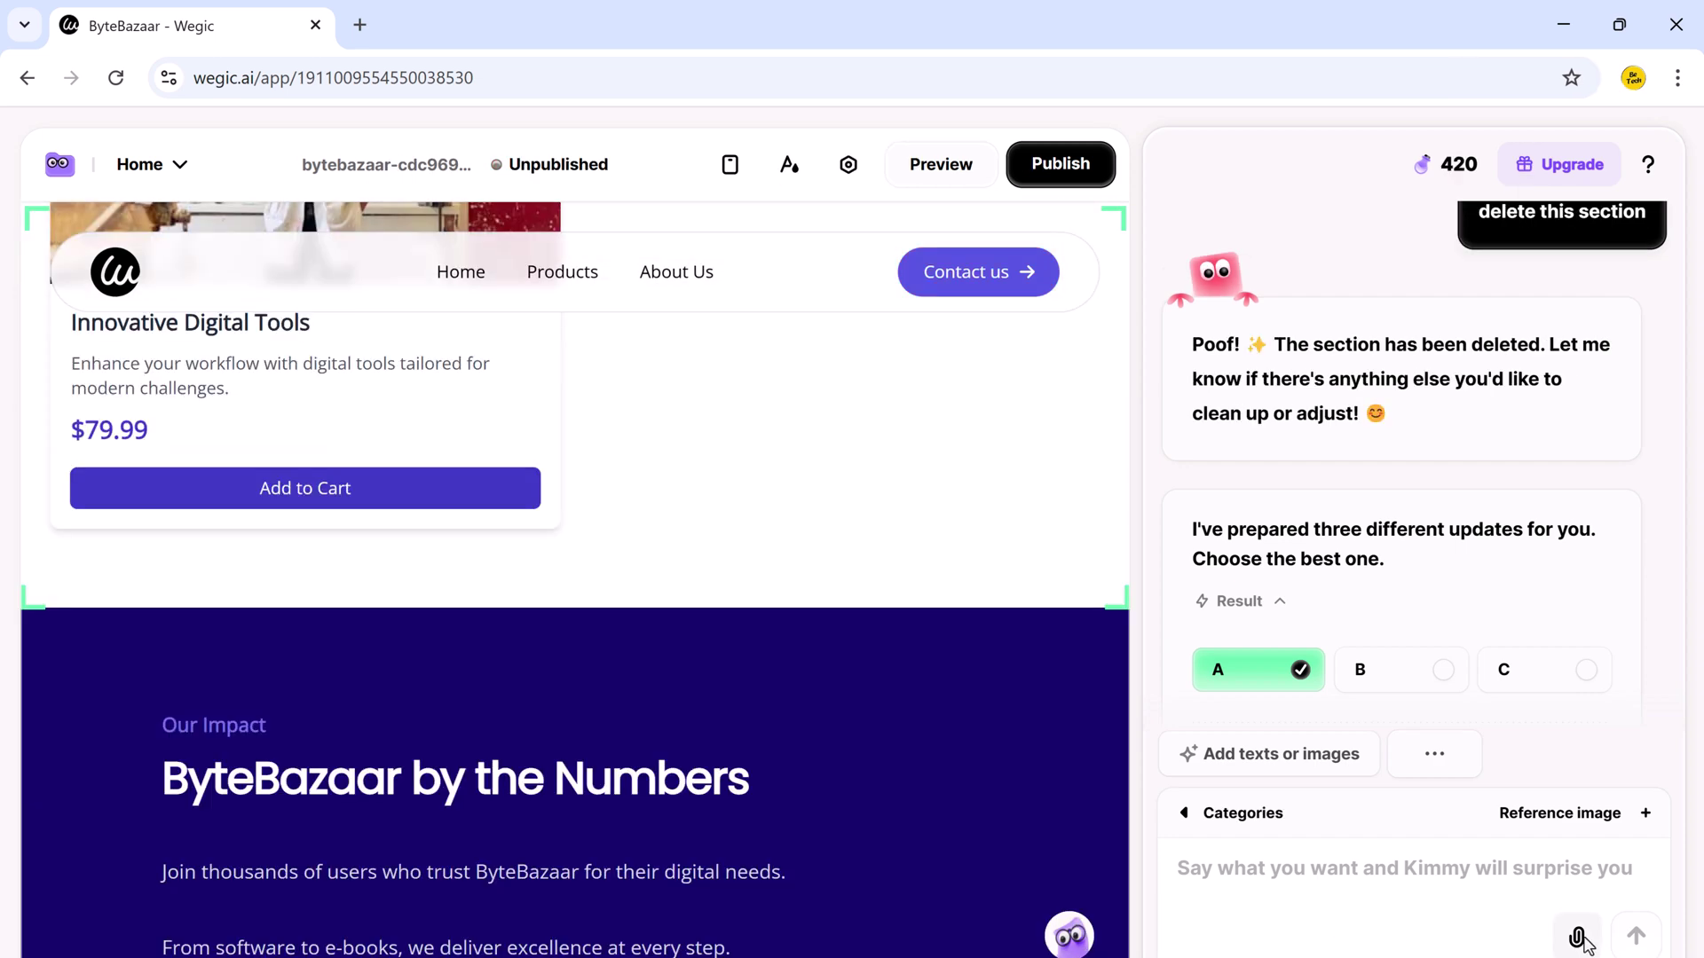
Pick the Google Maps widget and enter the store's location address
{"action": "left_click", "coordinate": [1578, 938]}
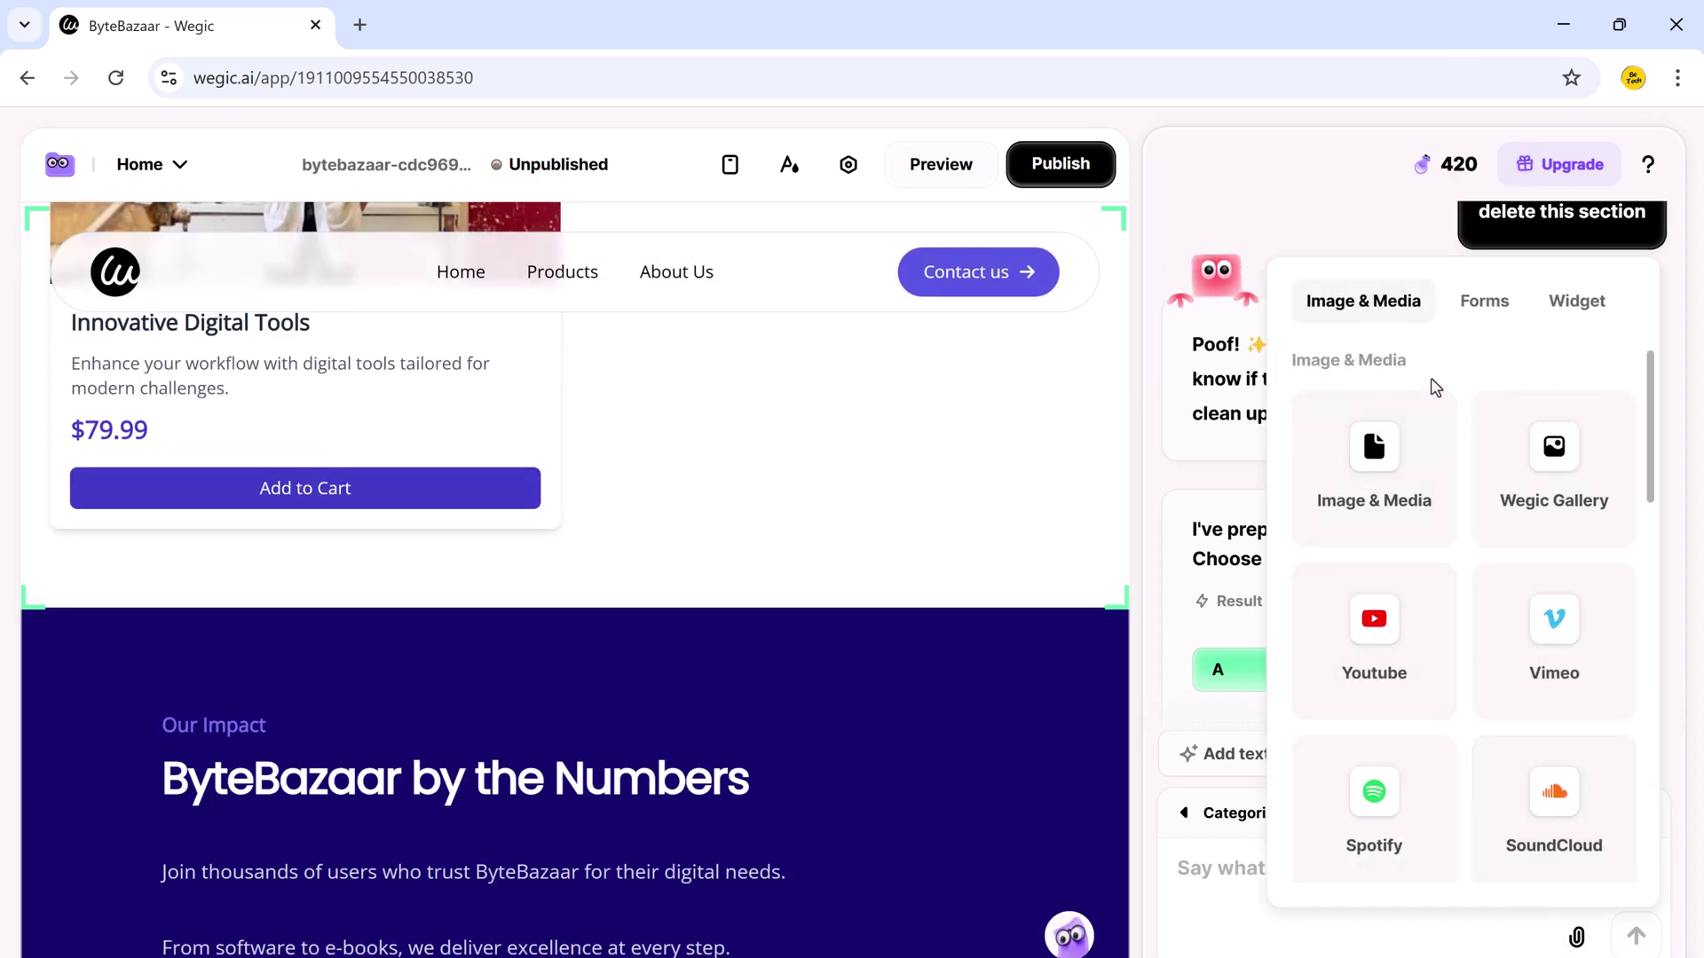
{"action": "left_click", "coordinate": [1478, 315]}
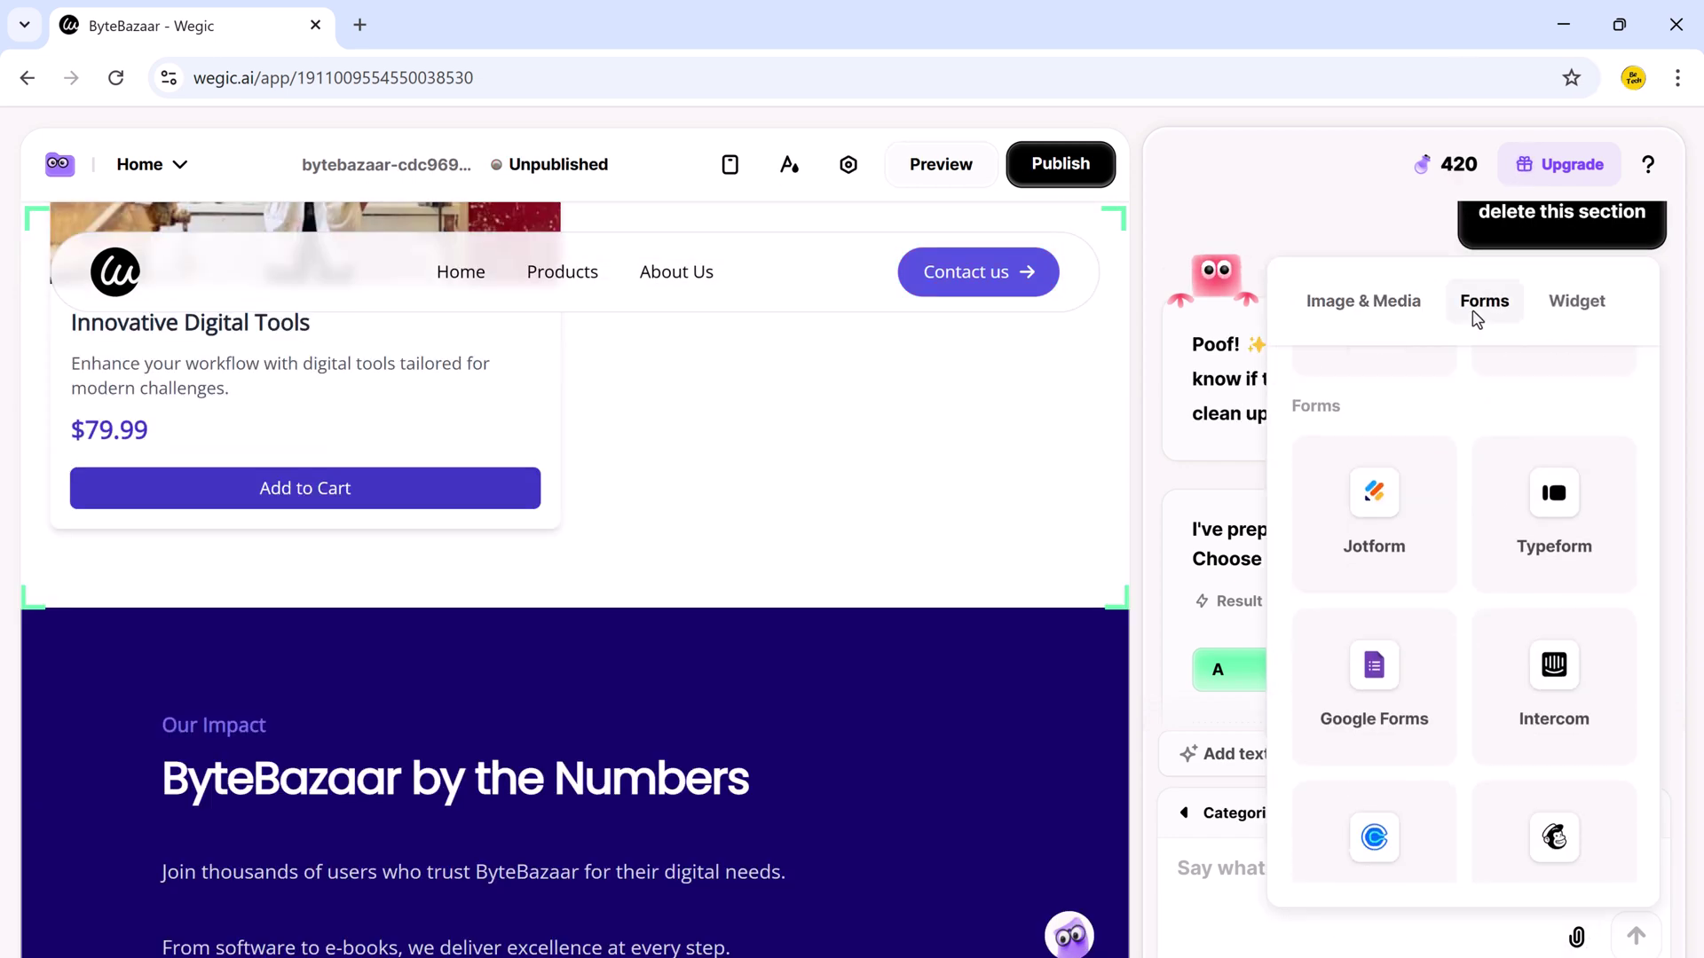
{"action": "left_click", "coordinate": [1577, 311]}
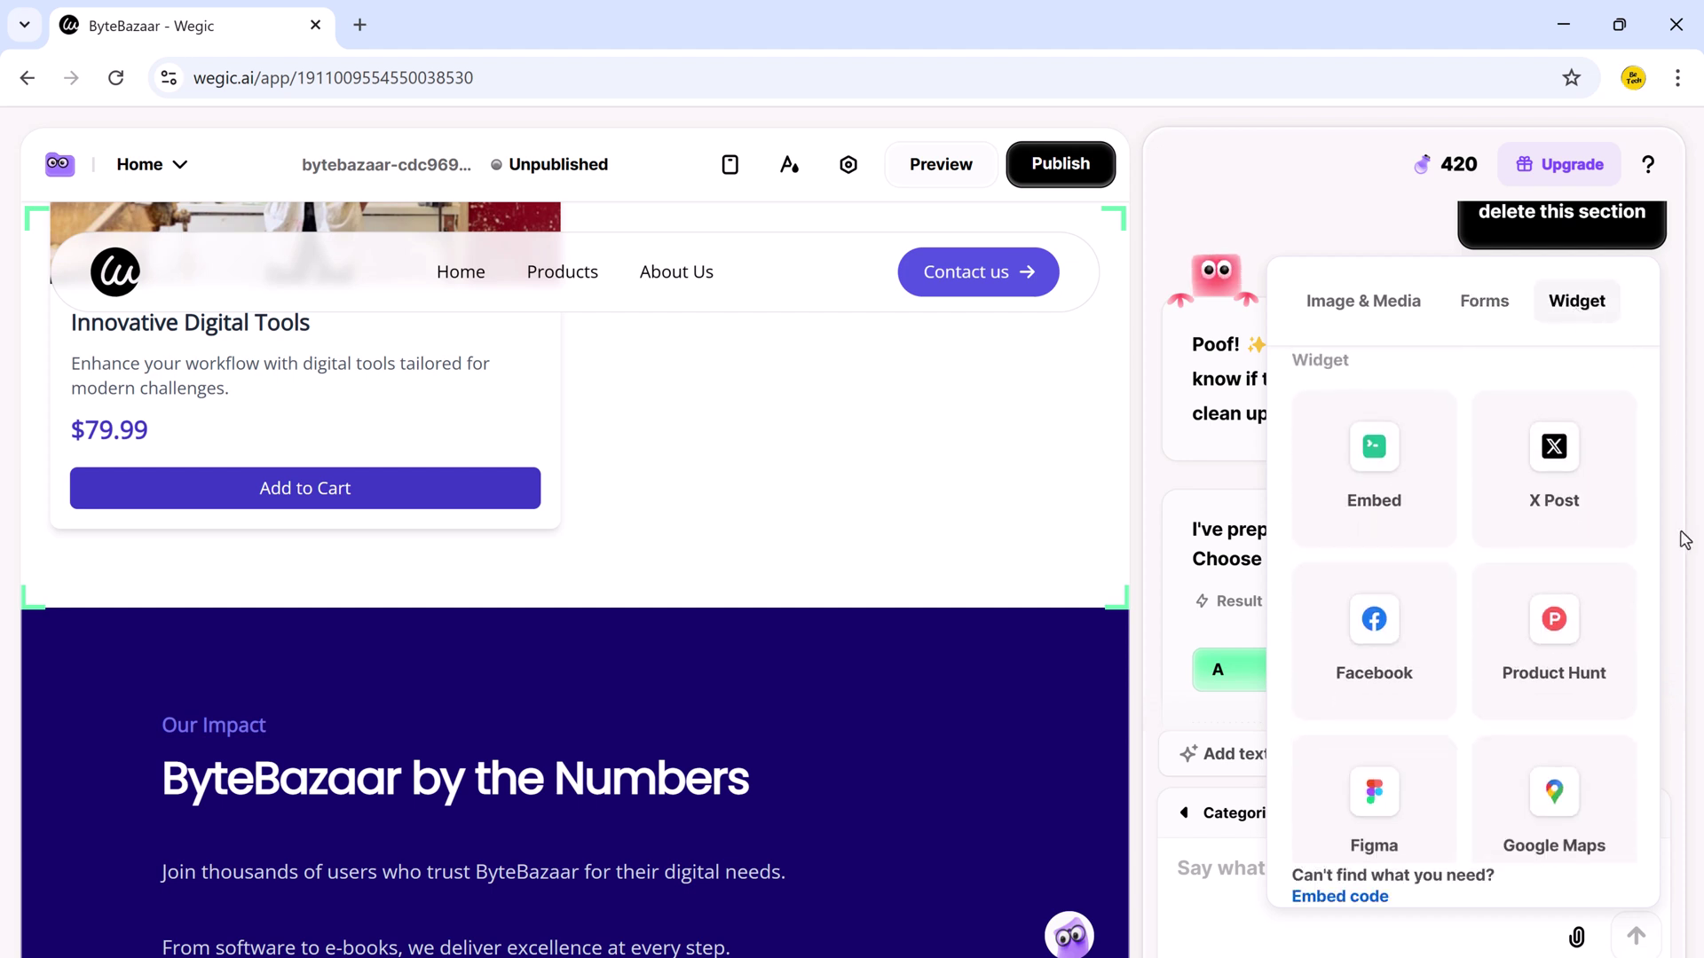
{"action": "left_click", "coordinate": [1549, 787]}
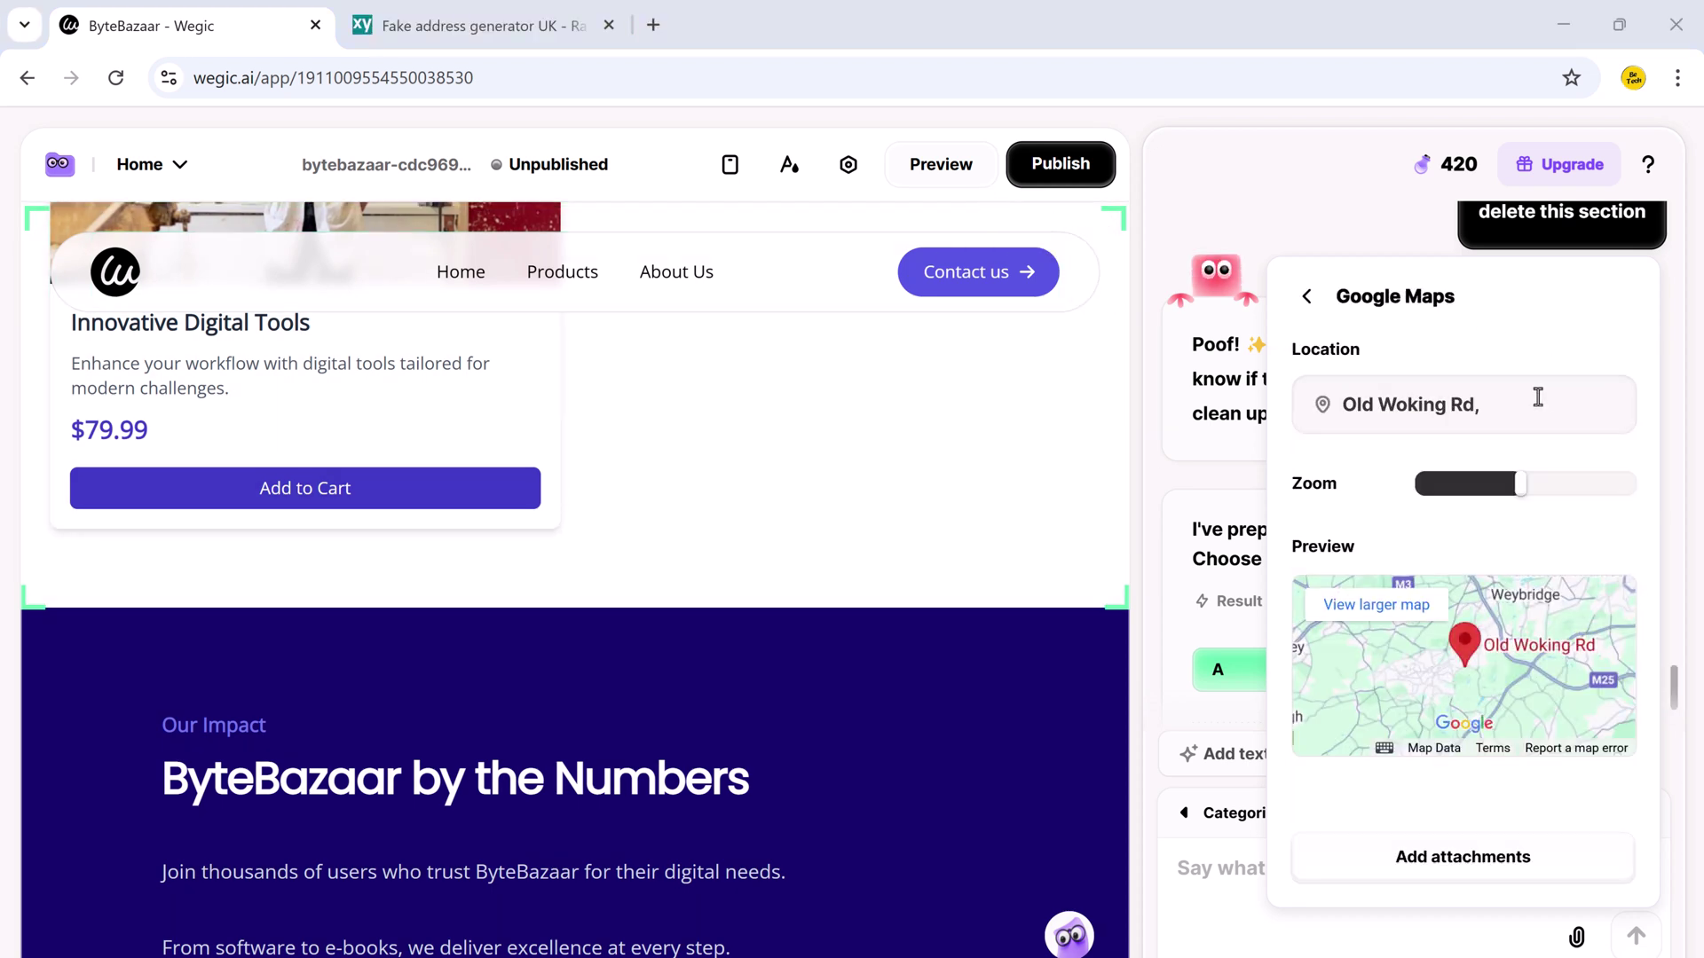
{"action": "left_click", "coordinate": [1537, 398]}
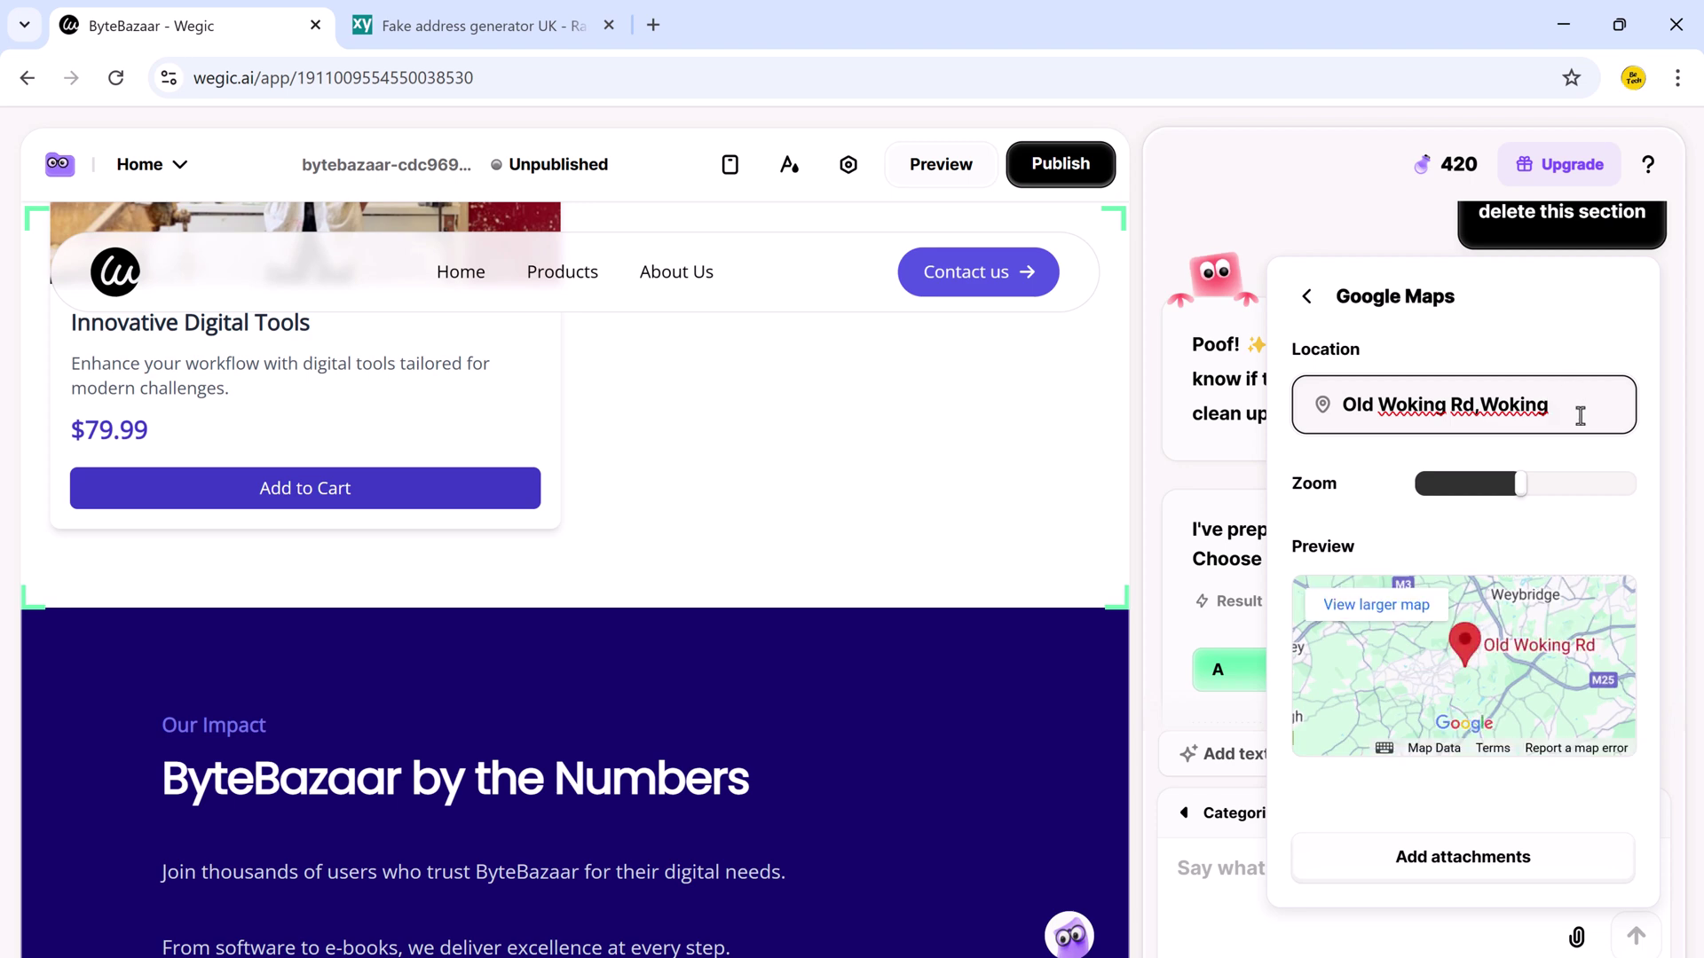
Attach the map and have Kimmy add the 'Explore Our Digital Storefront' map section above the footer
{"action": "left_click", "coordinate": [1464, 857]}
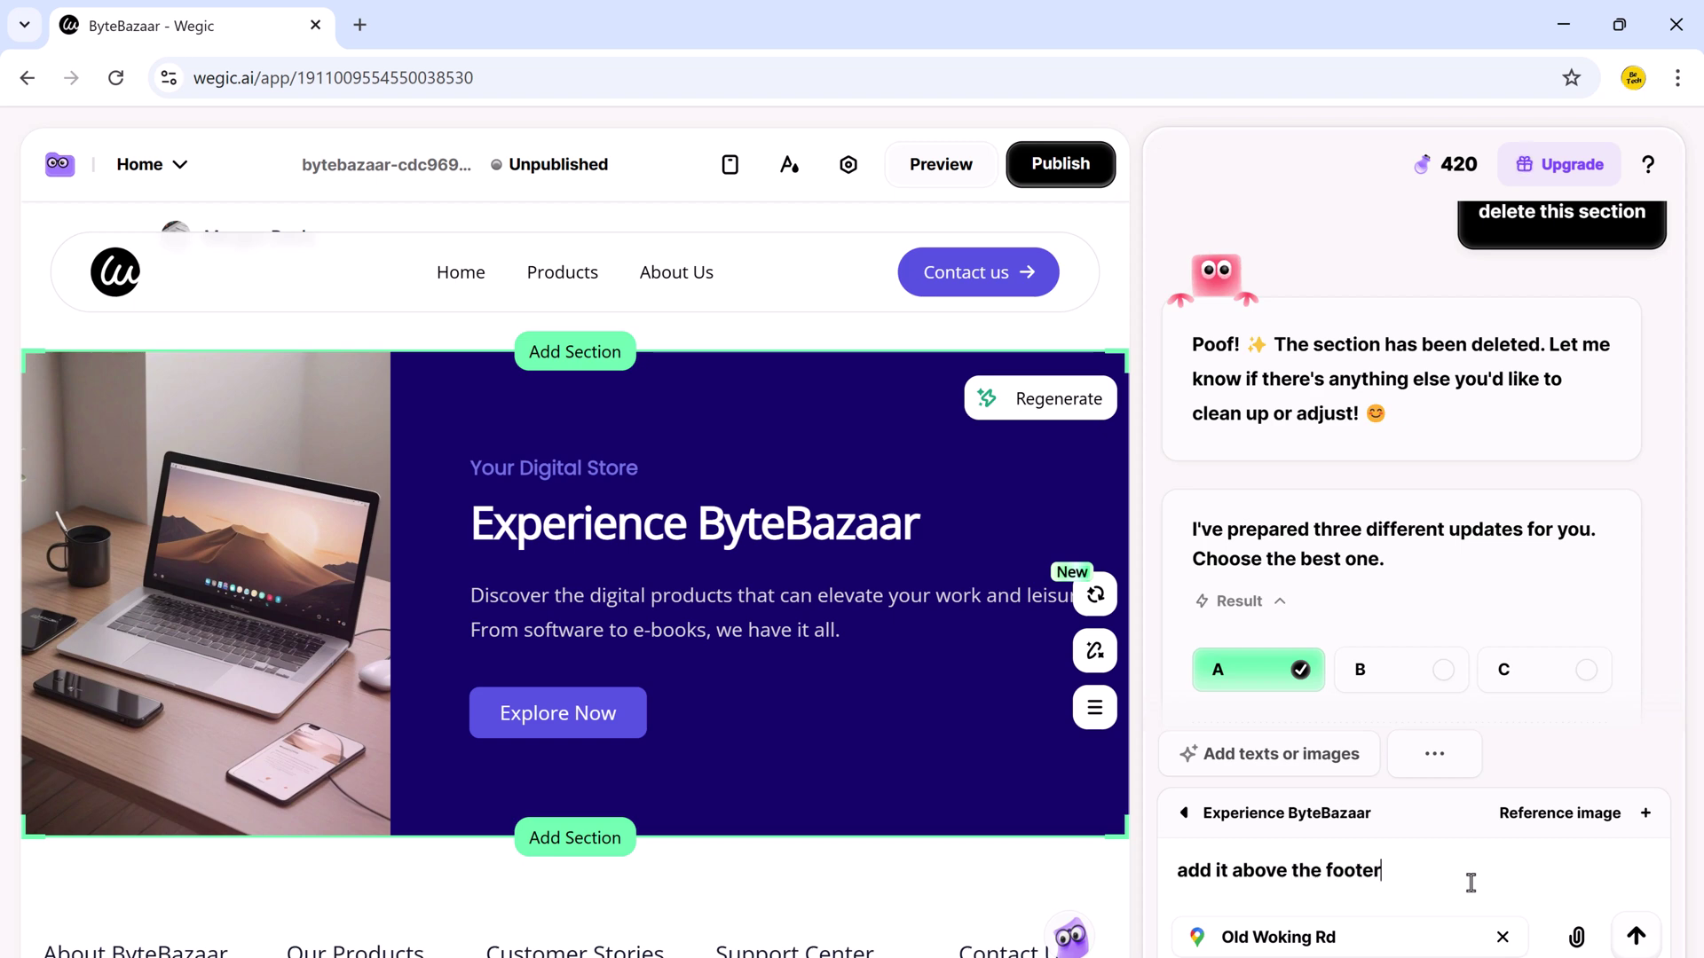
{"action": "key", "text": "Return"}
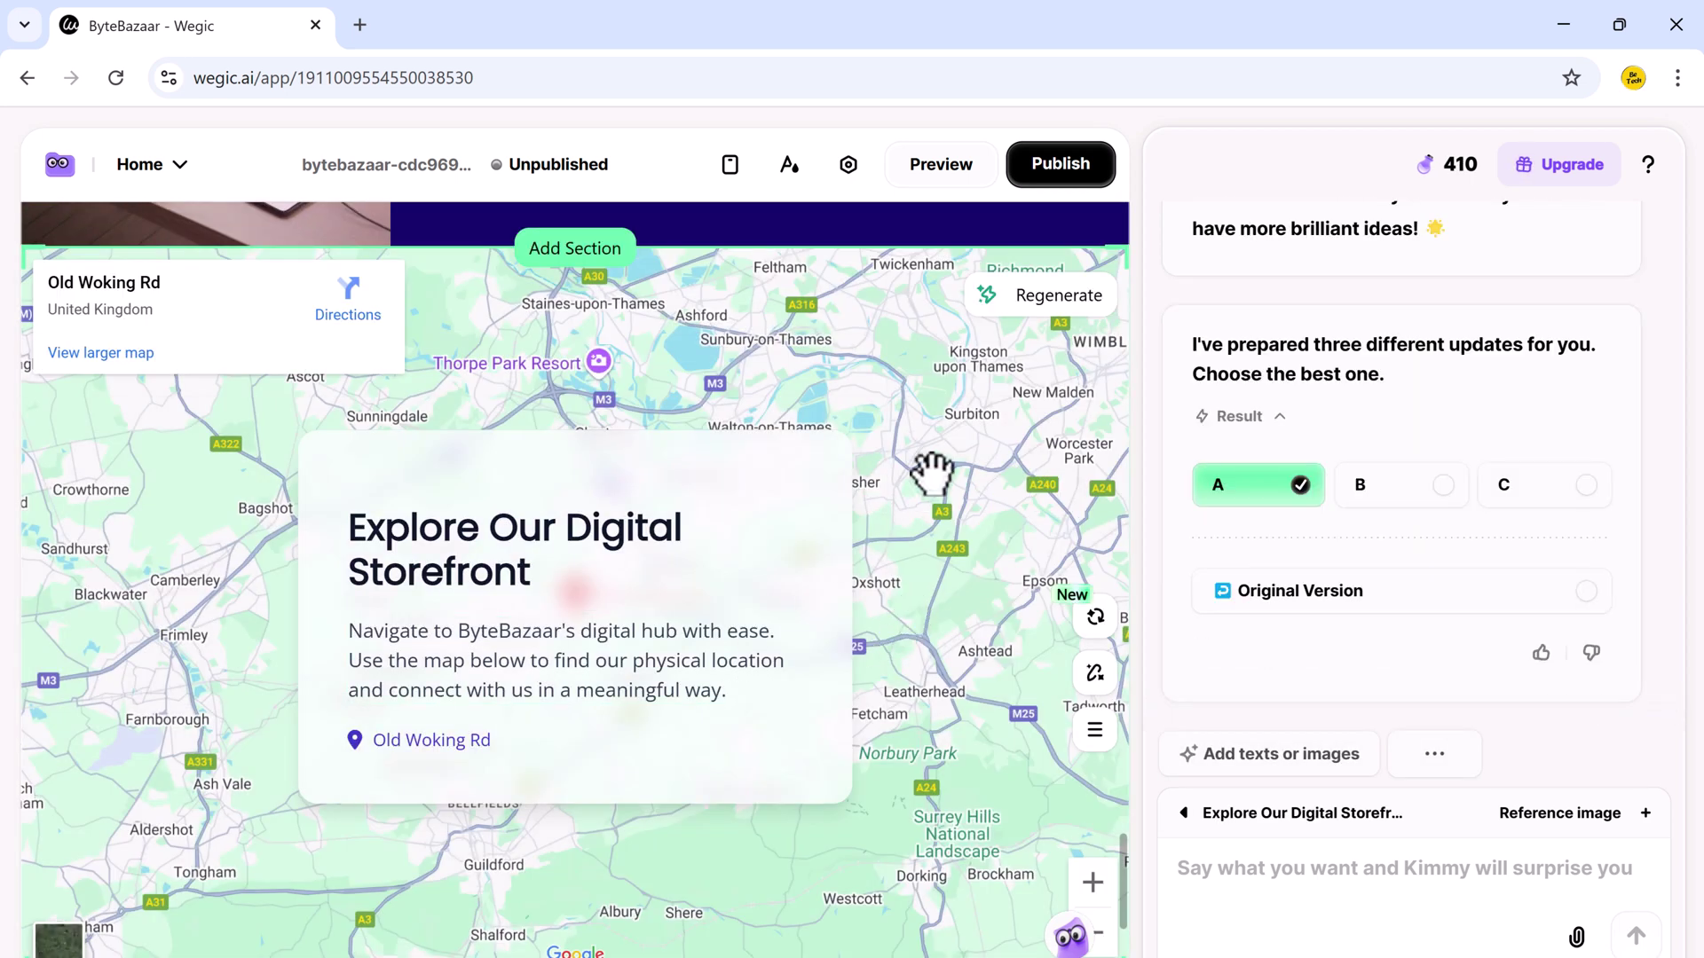
{"action": "scroll", "coordinate": [932, 471], "scroll_direction": "down", "scroll_amount": 3}
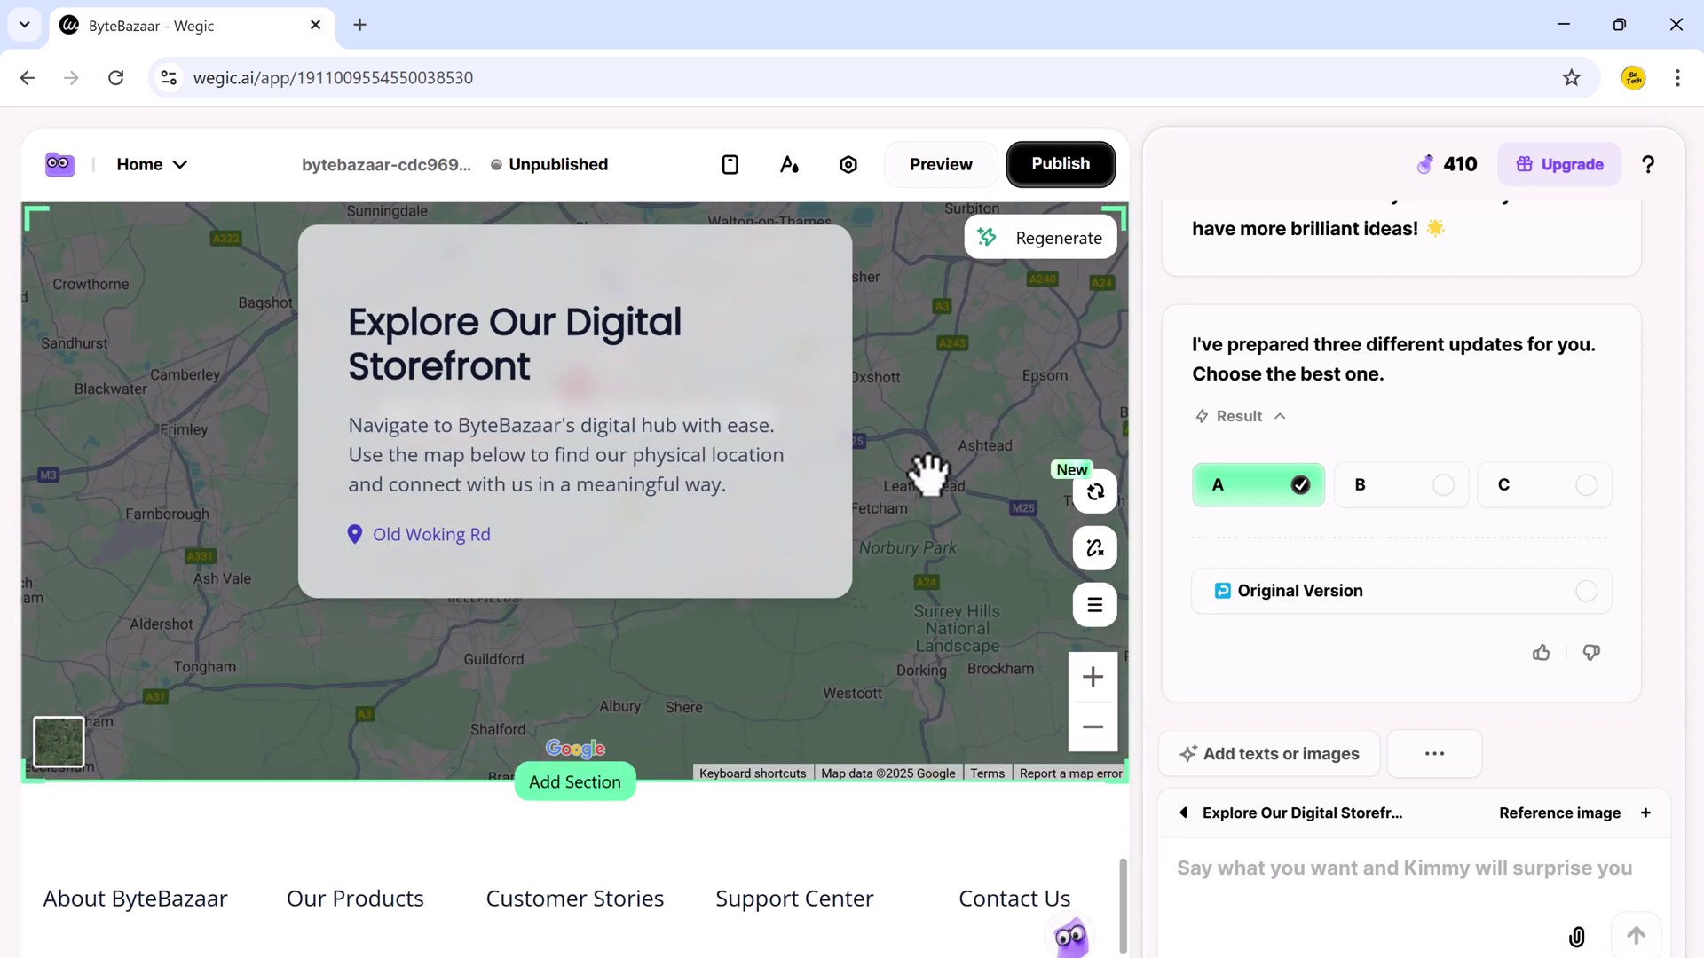
{"action": "scroll", "coordinate": [705, 688], "scroll_direction": "up", "scroll_amount": 10}
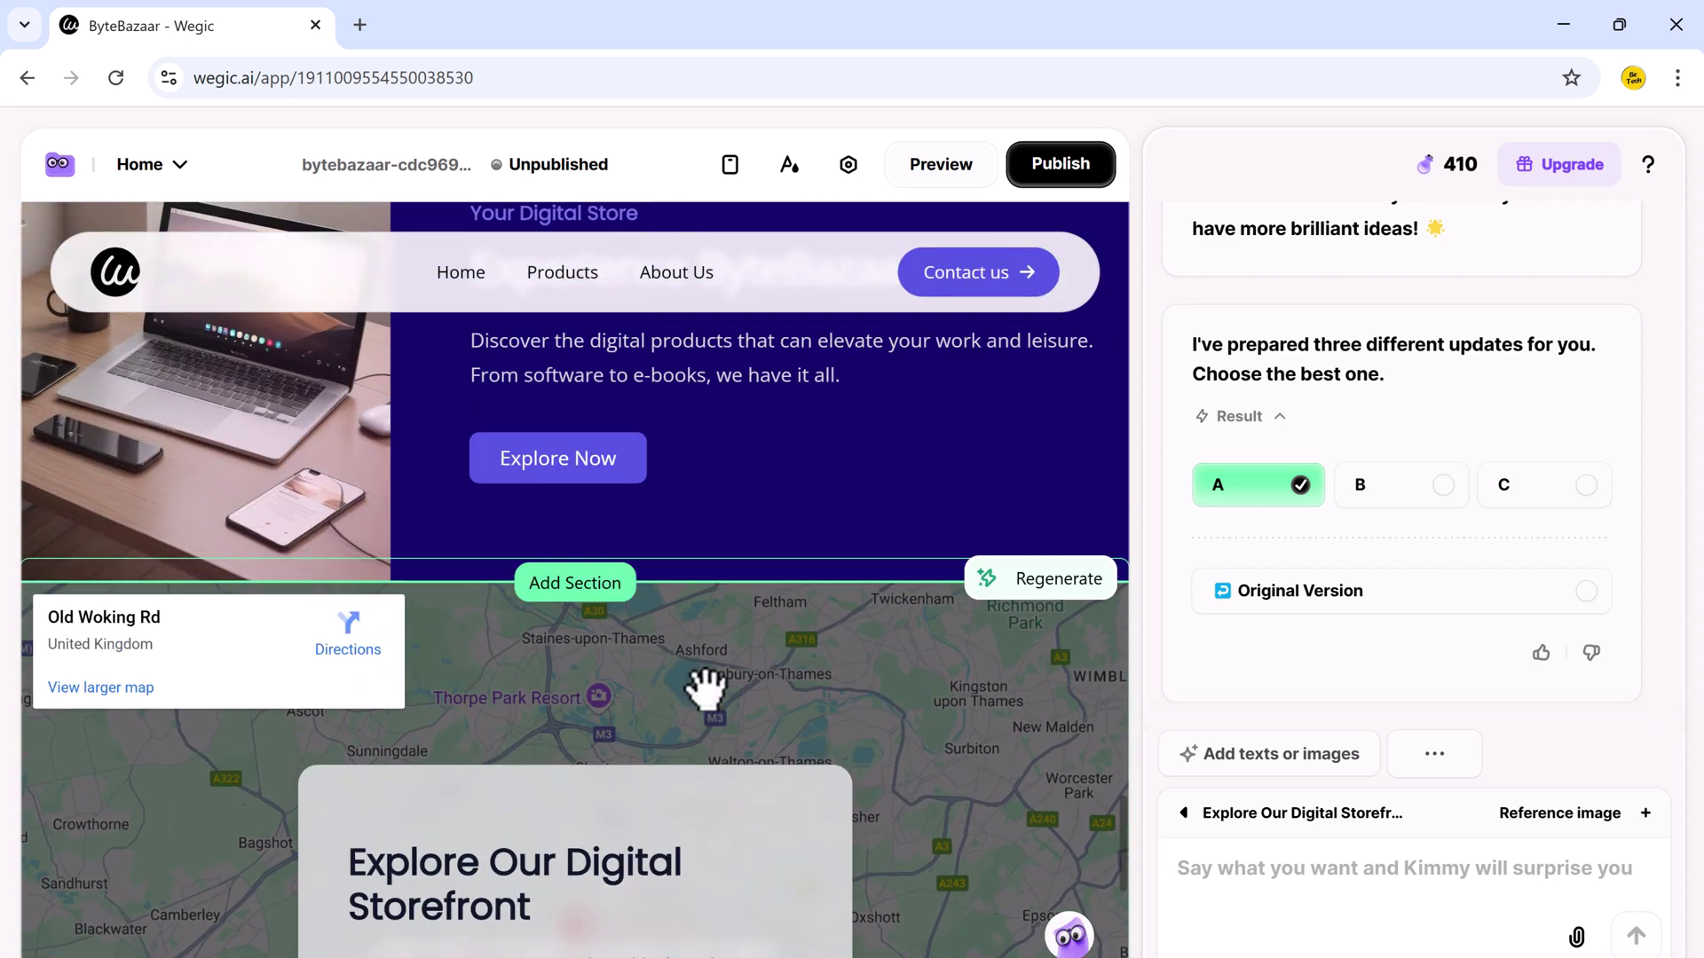
{"action": "scroll", "coordinate": [705, 689], "scroll_direction": "up", "scroll_amount": 10}
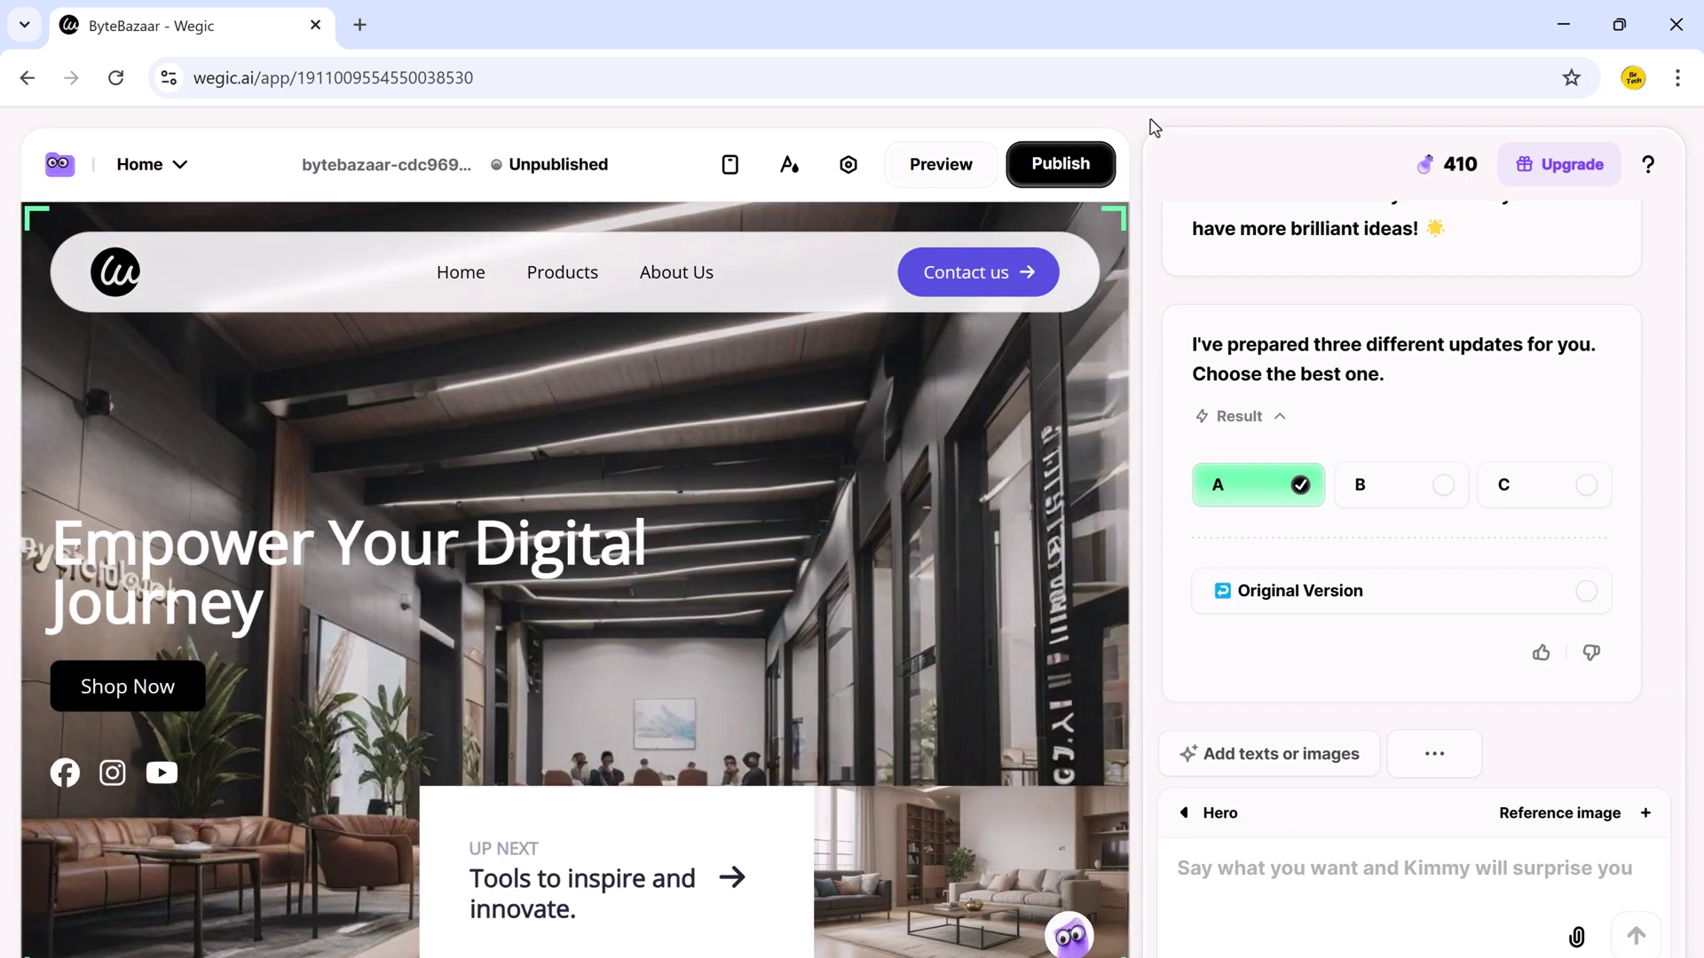
Publish the site at bytebazaaar.wegic.app without the random suffix, then open the live site
{"action": "left_click", "coordinate": [577, 172]}
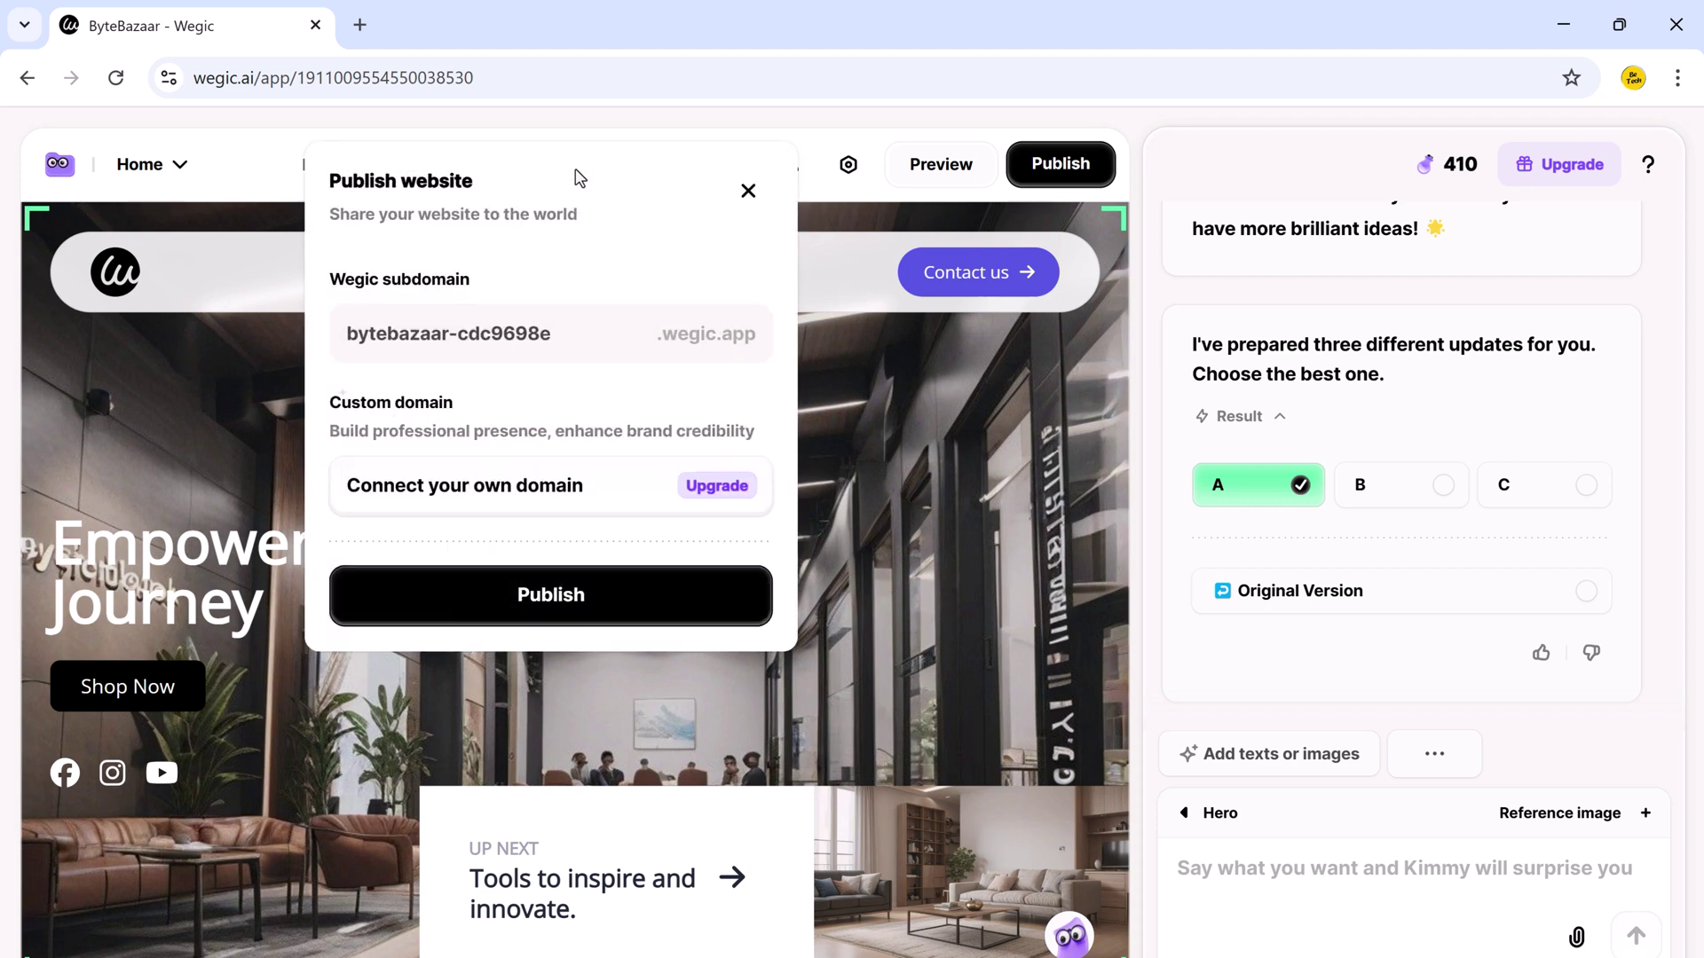
{"action": "left_click", "coordinate": [599, 327]}
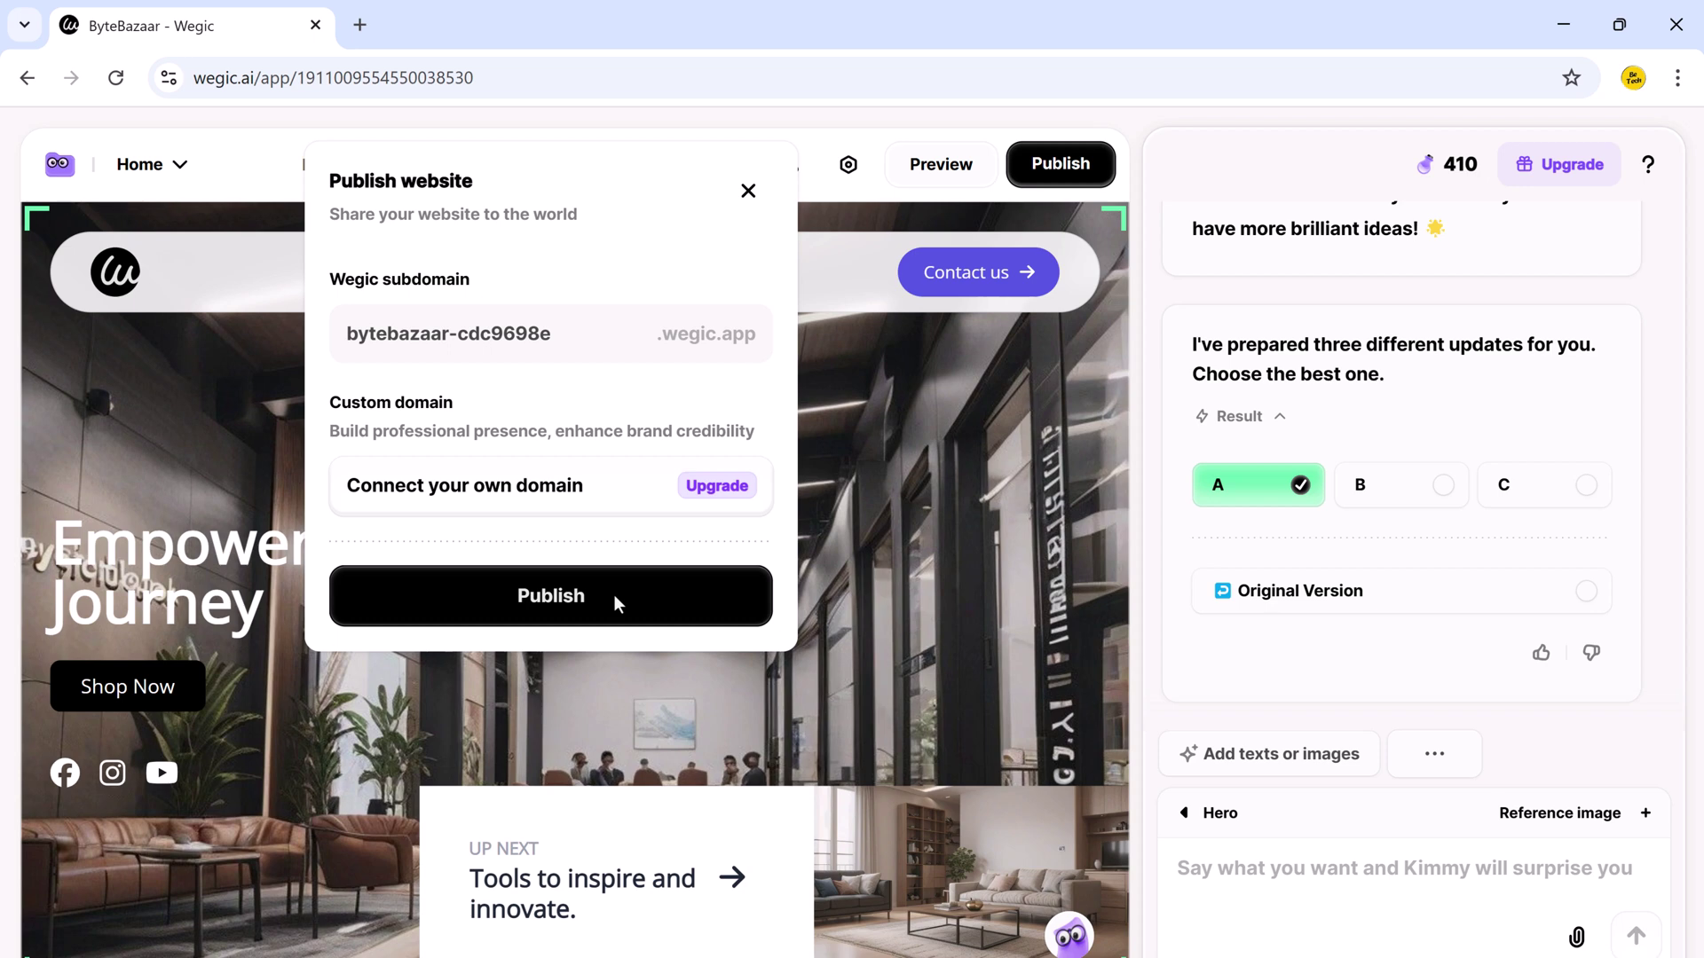
{"action": "left_click_drag", "start_coordinate": [556, 327], "coordinate": [457, 325]}
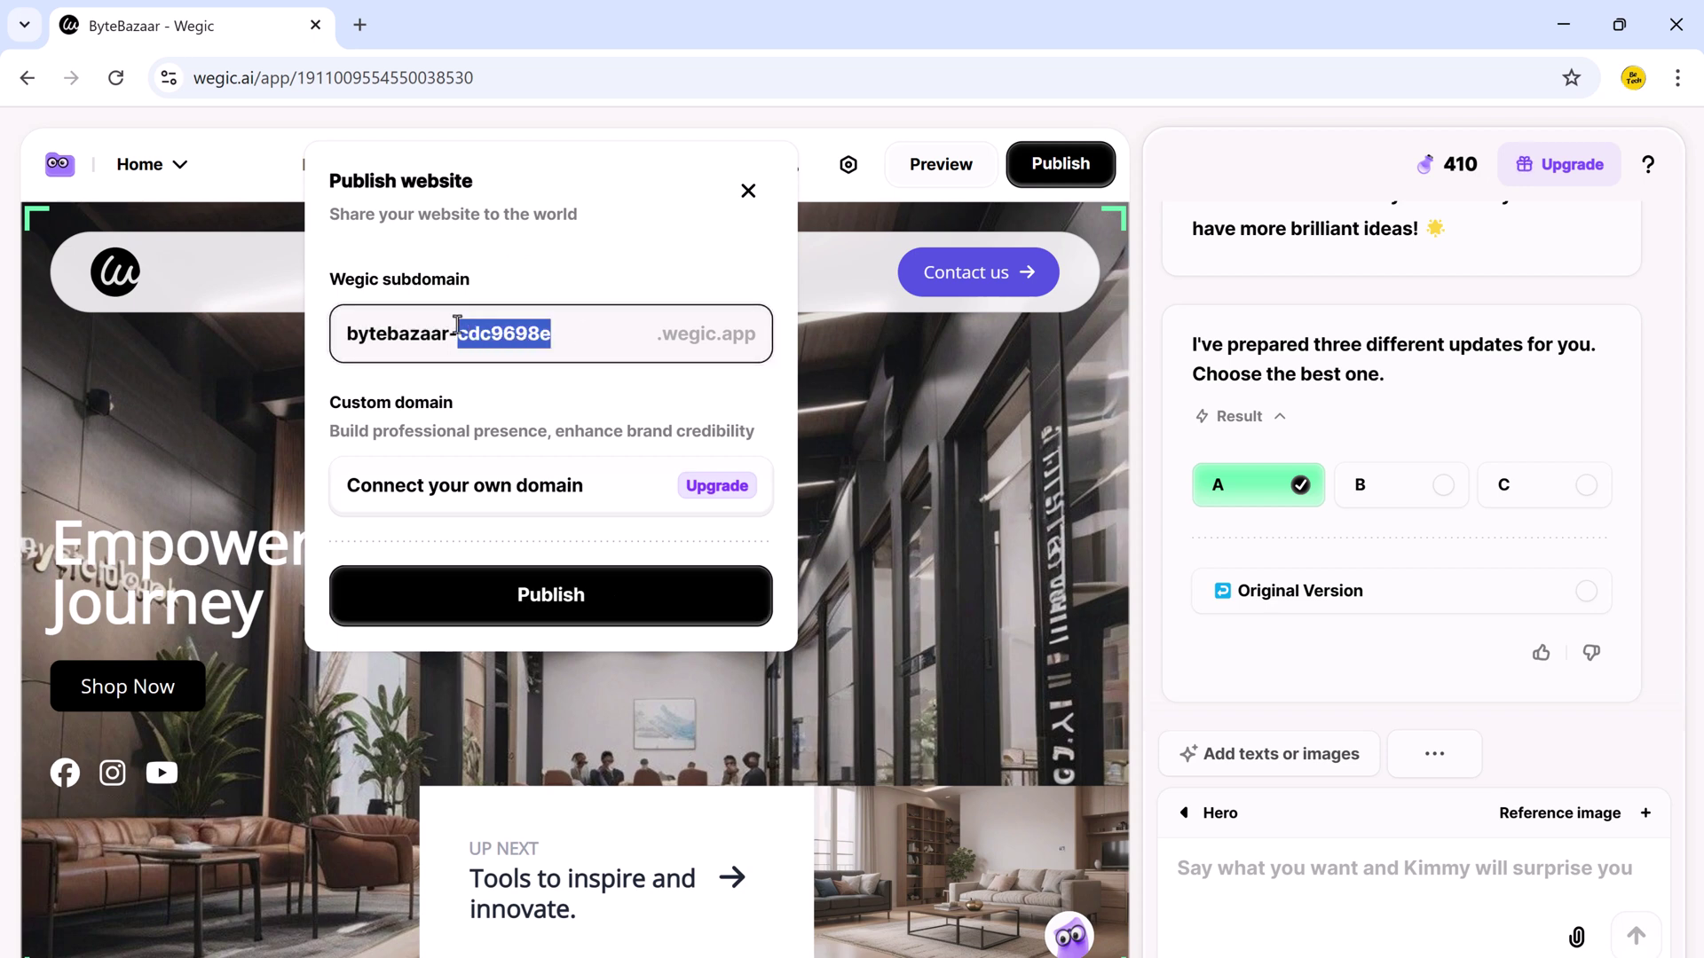
{"action": "key", "text": "BackSpace"}
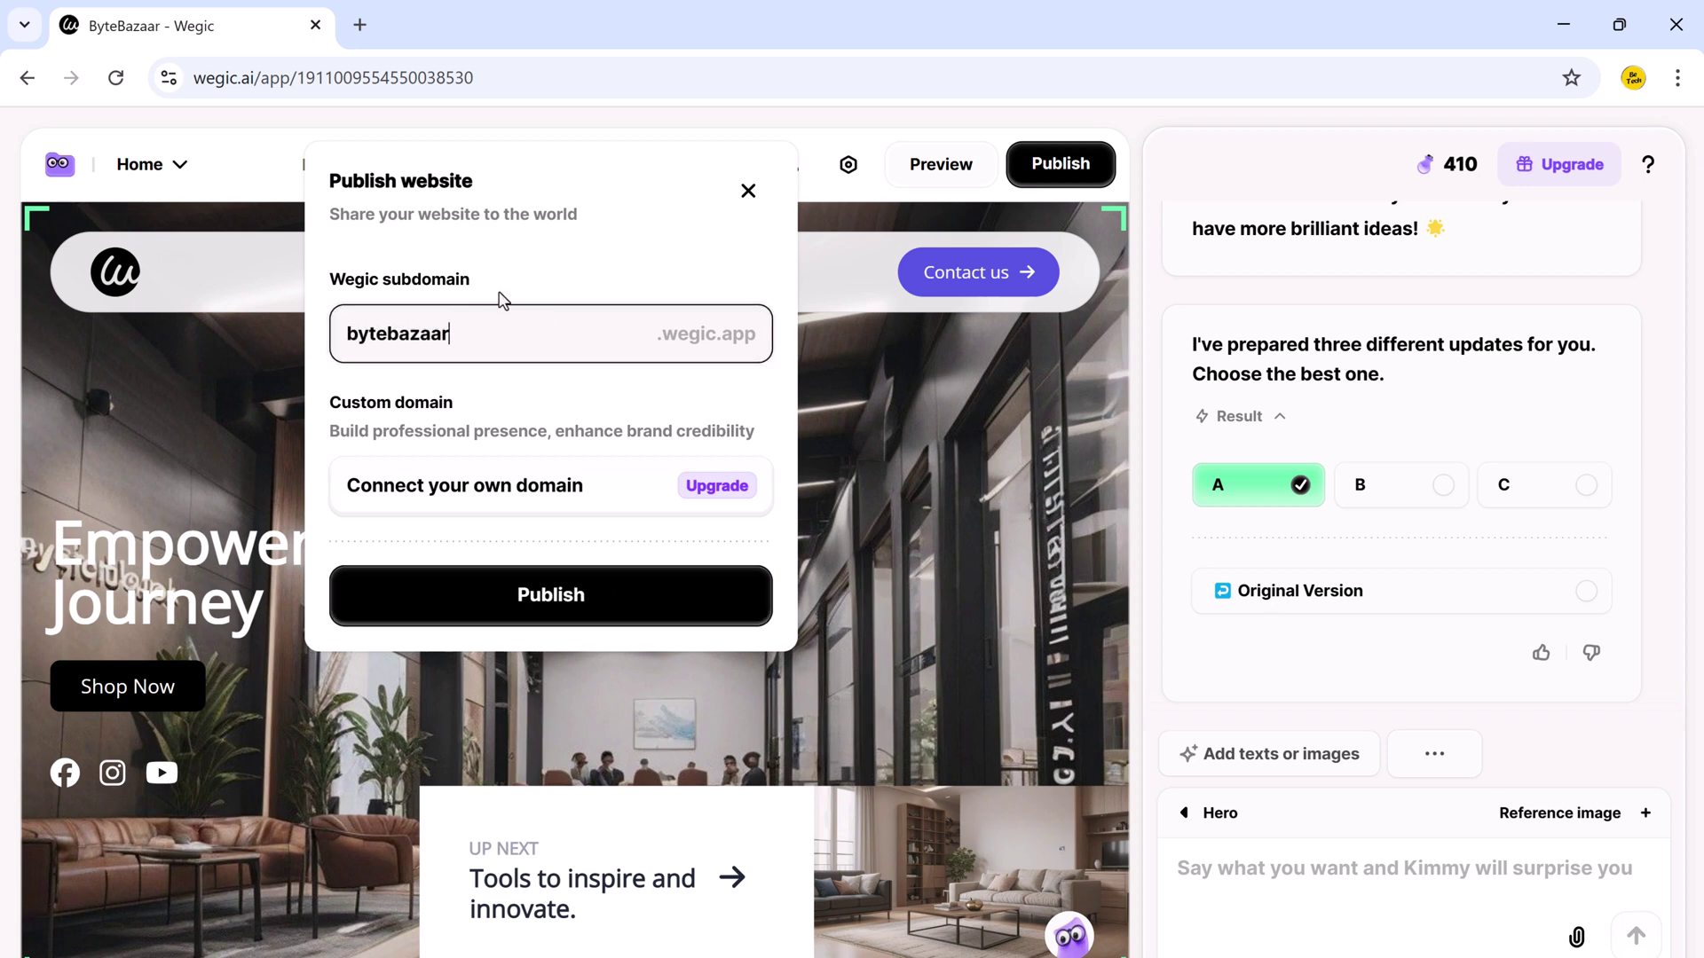
{"action": "left_click", "coordinate": [536, 593]}
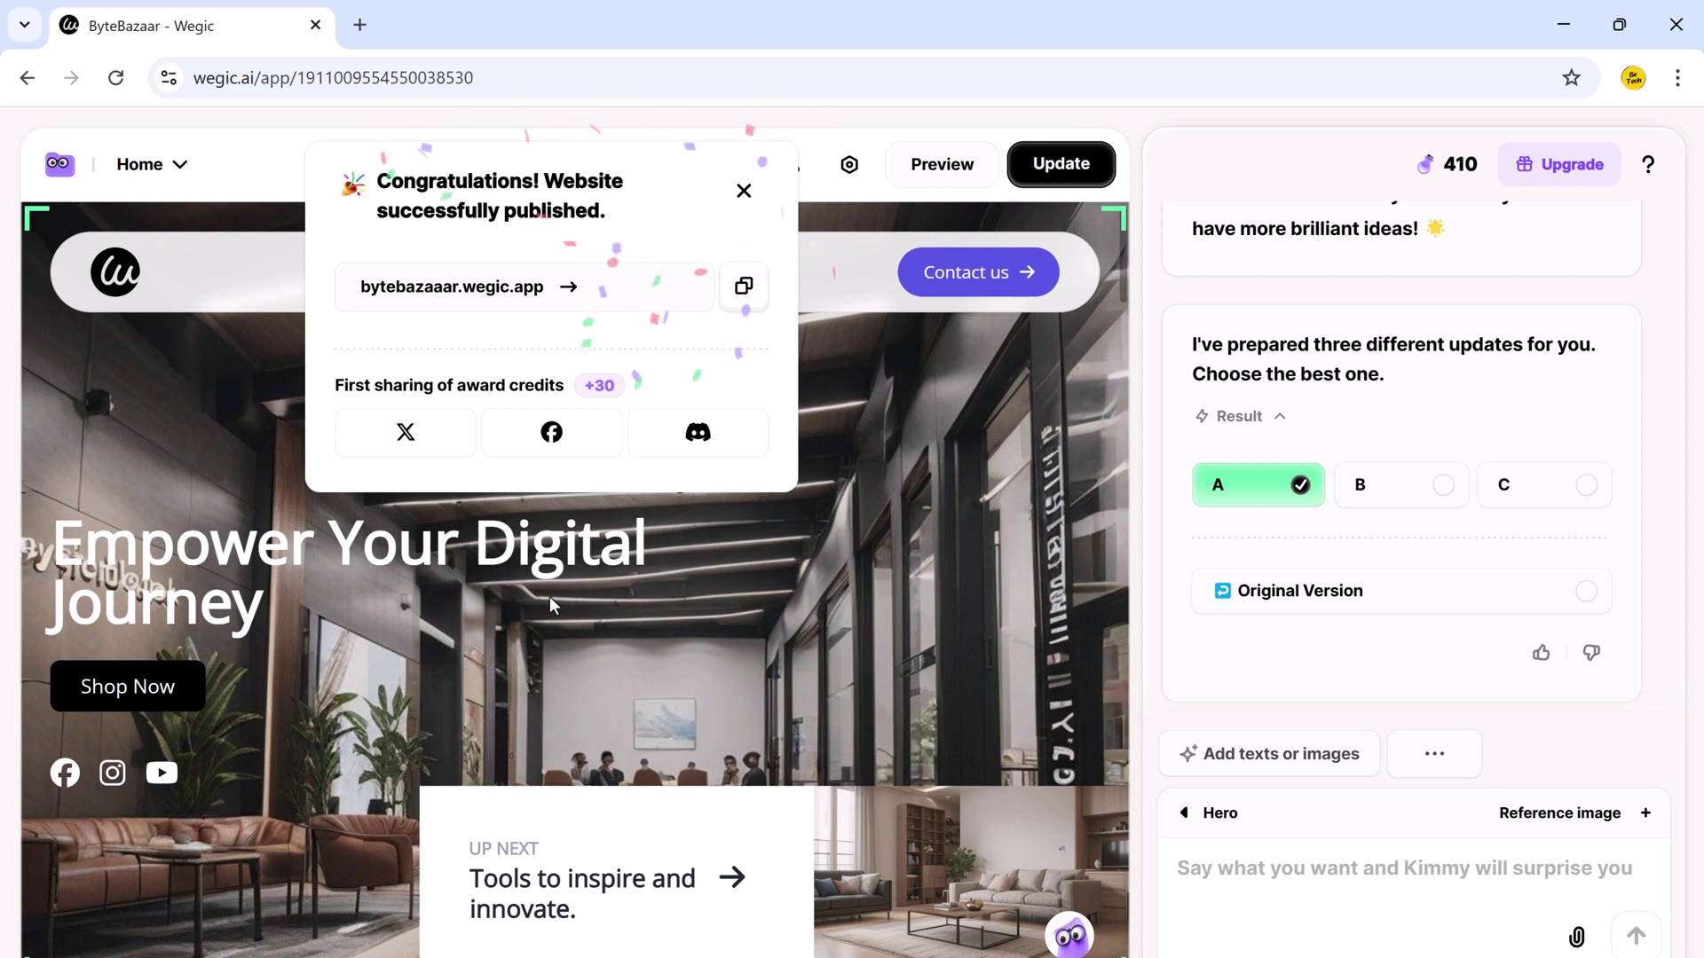
{"action": "left_click", "coordinate": [571, 287]}
Scroll through the live ByteBazaar home page
{"action": "scroll", "coordinate": [375, 488], "scroll_direction": "down", "scroll_amount": 7}
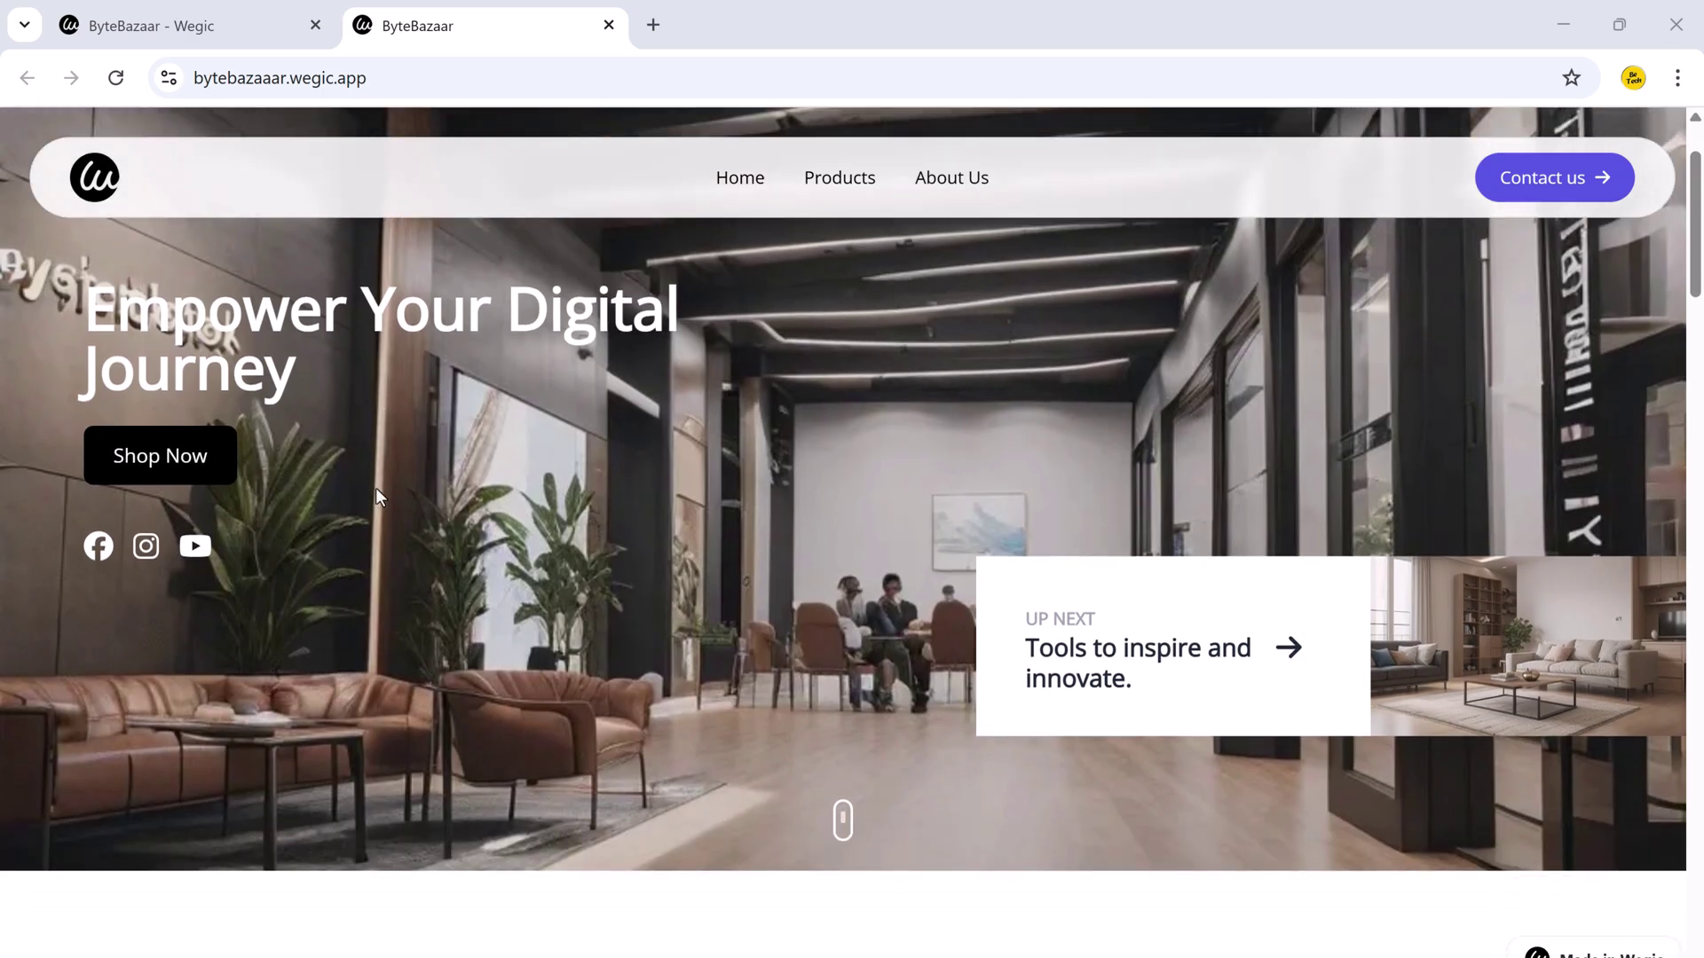
{"action": "scroll", "coordinate": [380, 497], "scroll_direction": "down", "scroll_amount": 9}
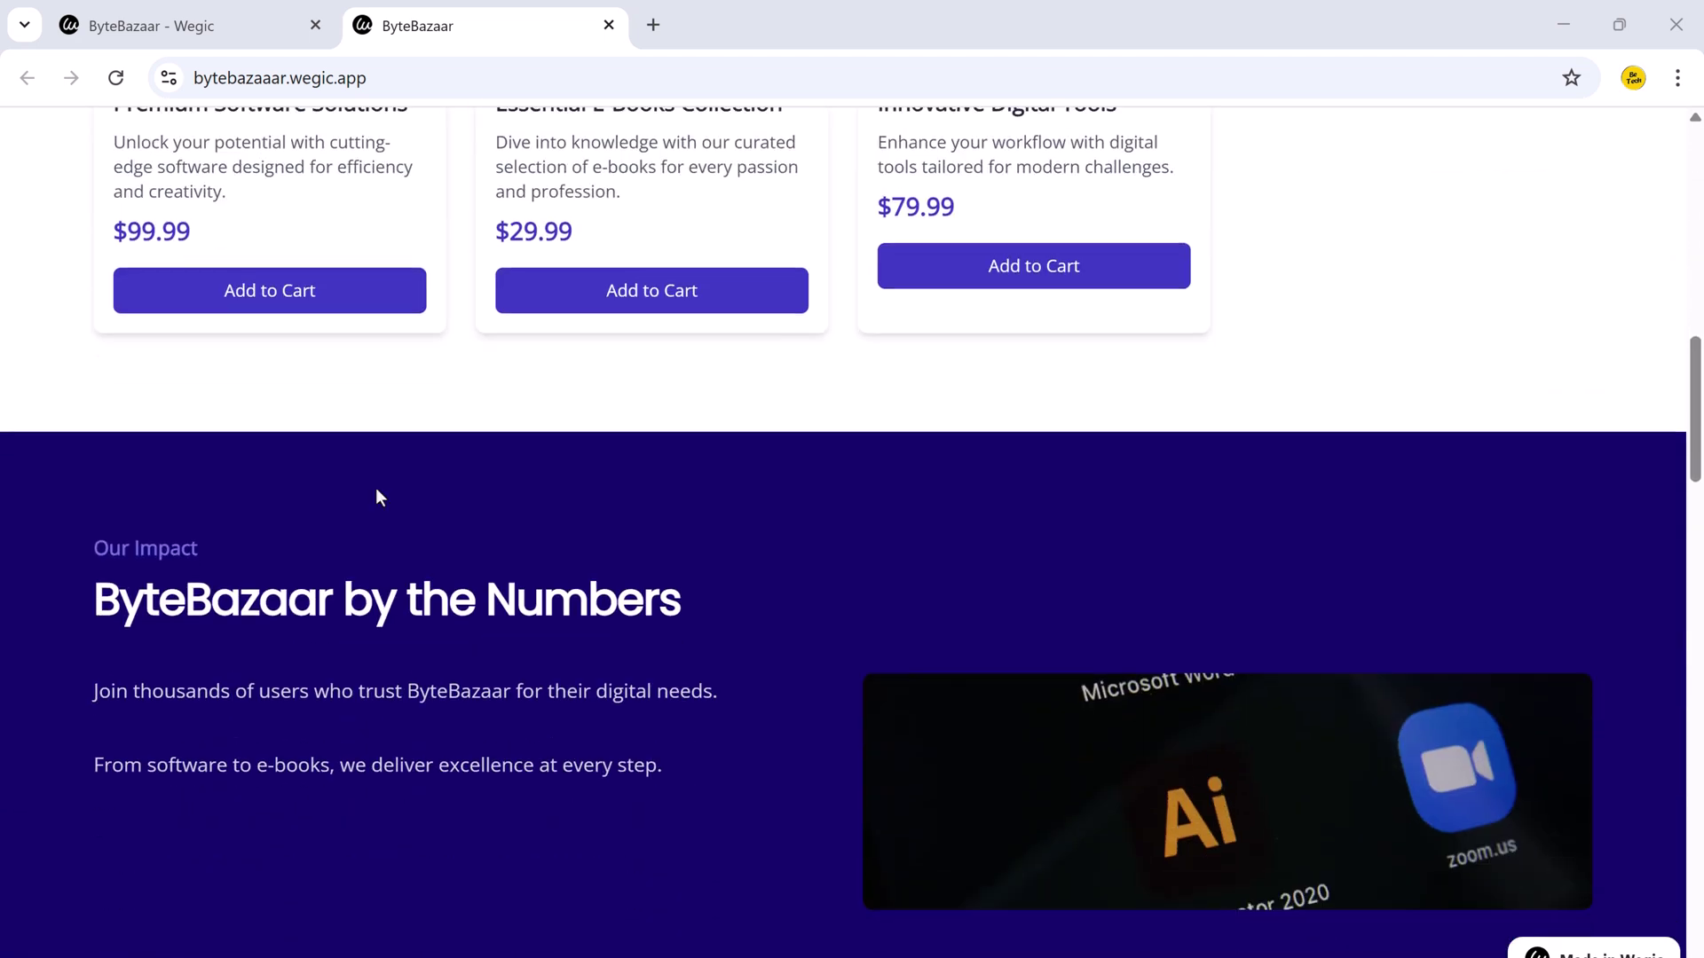
{"action": "scroll", "coordinate": [376, 495], "scroll_direction": "down", "scroll_amount": 3}
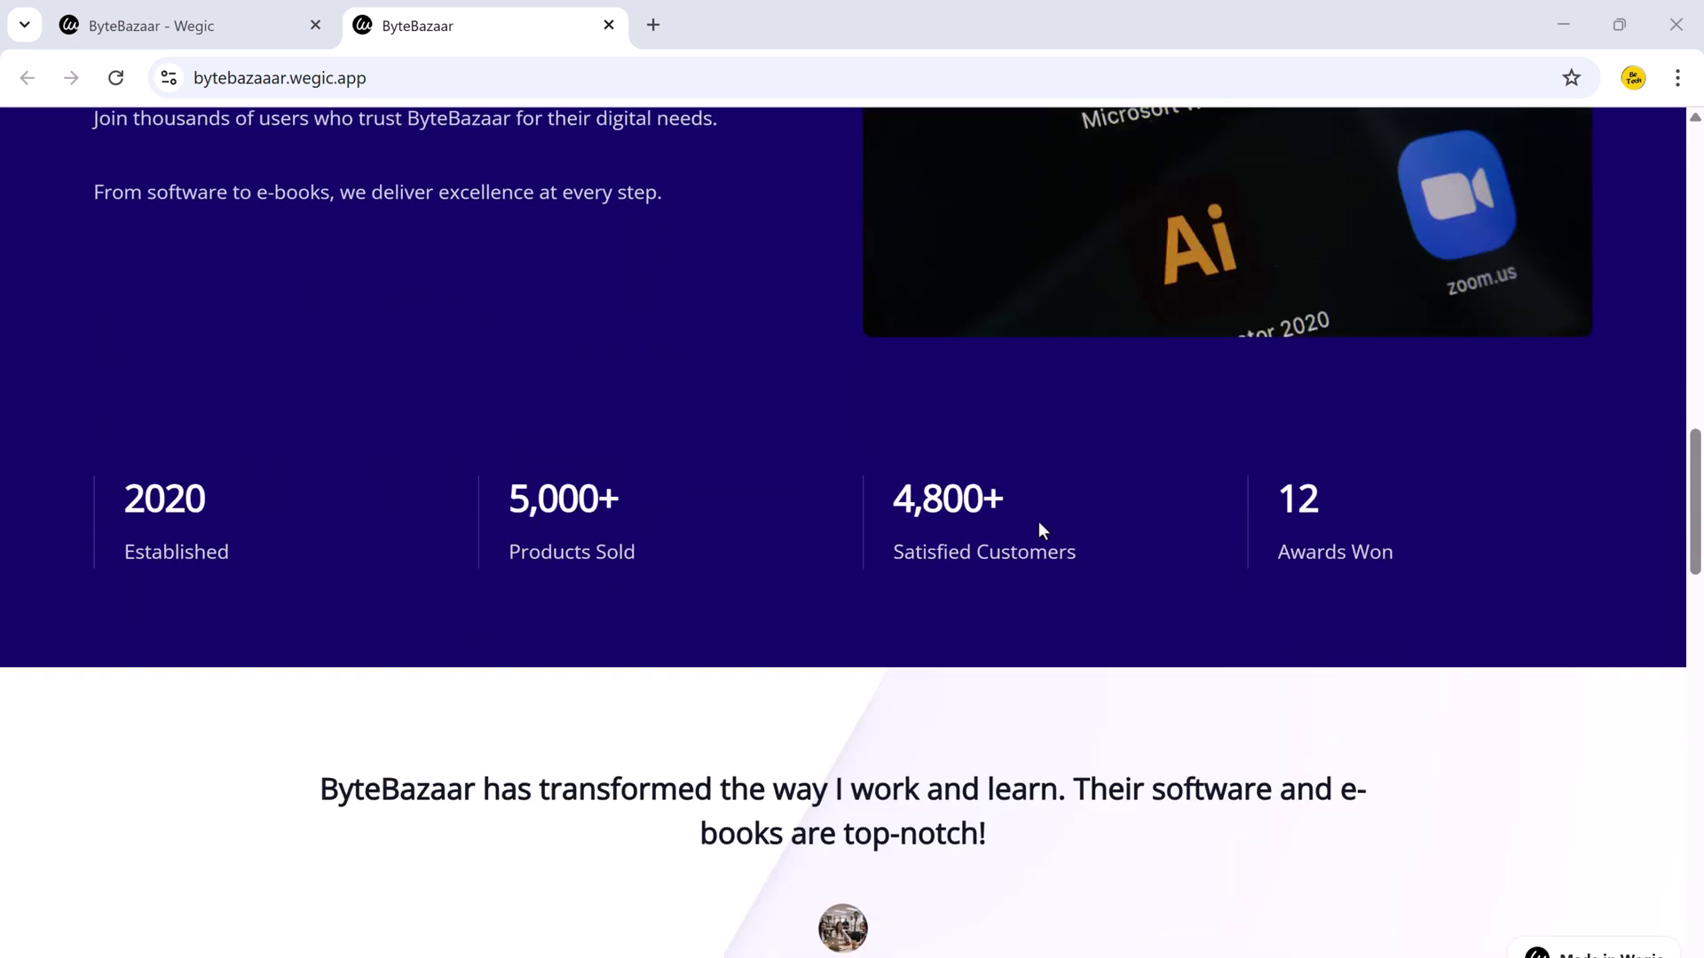
{"action": "scroll", "coordinate": [1188, 577], "scroll_direction": "down", "scroll_amount": 5}
{"action": "scroll", "coordinate": [1189, 578], "scroll_direction": "down", "scroll_amount": 17}
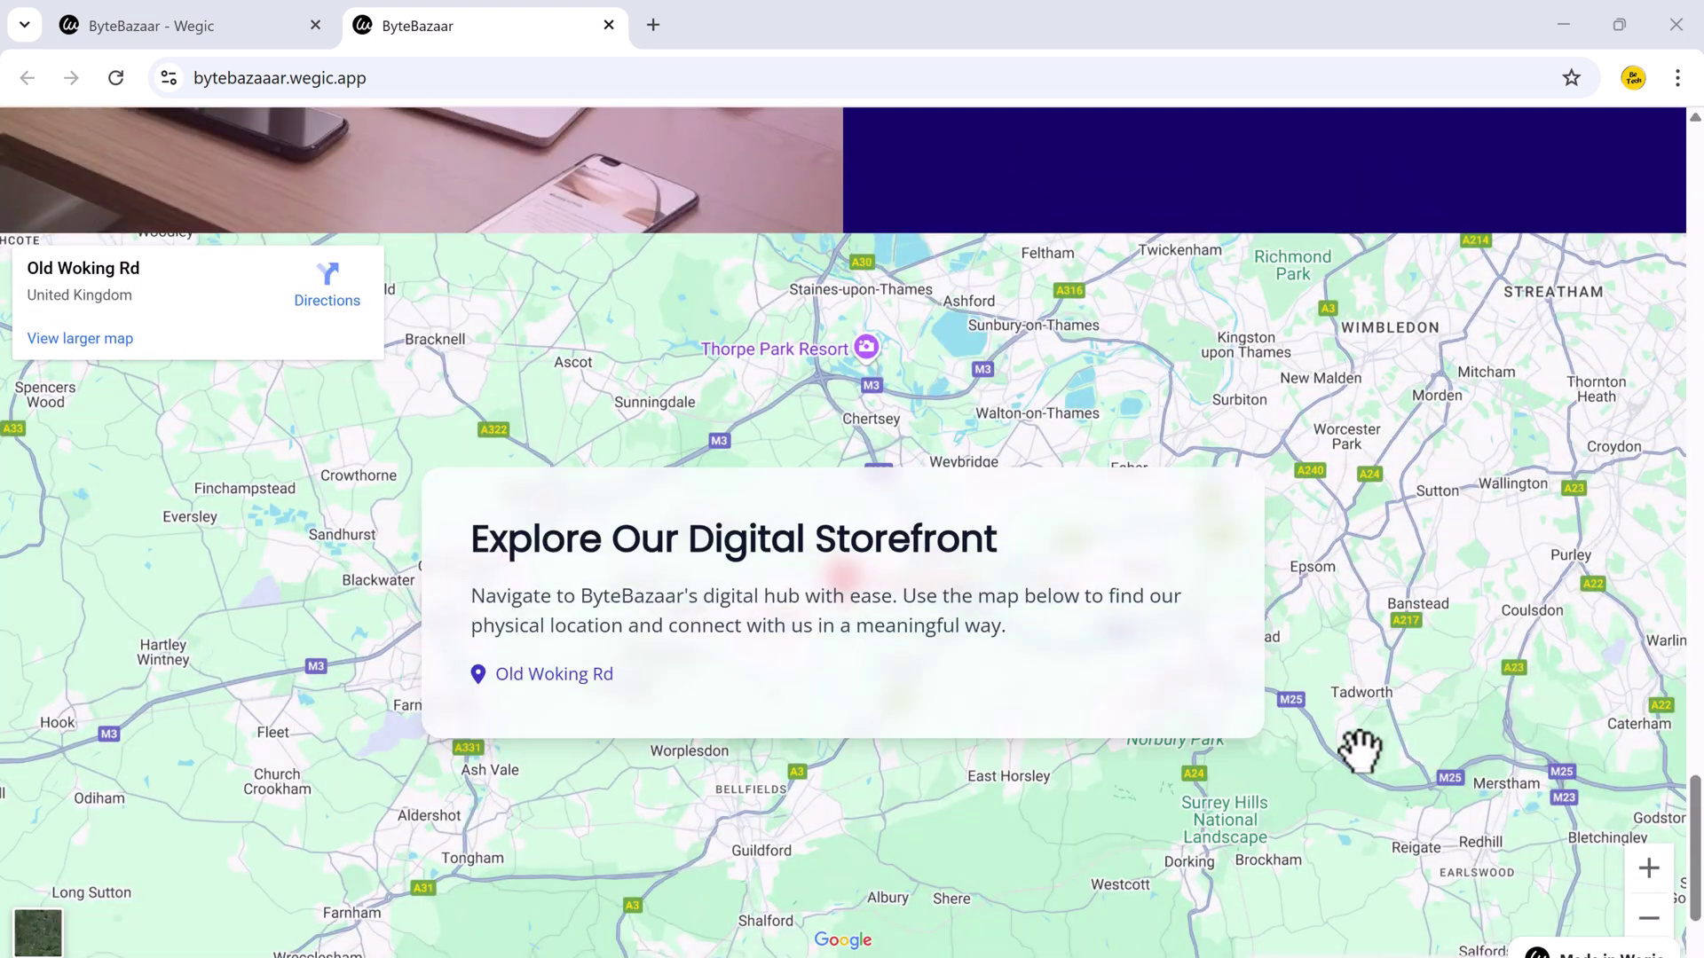
{"action": "scroll", "coordinate": [1360, 749], "scroll_direction": "down", "scroll_amount": 4}
Go to the Products page and scroll through its listings
{"action": "left_click", "coordinate": [847, 187]}
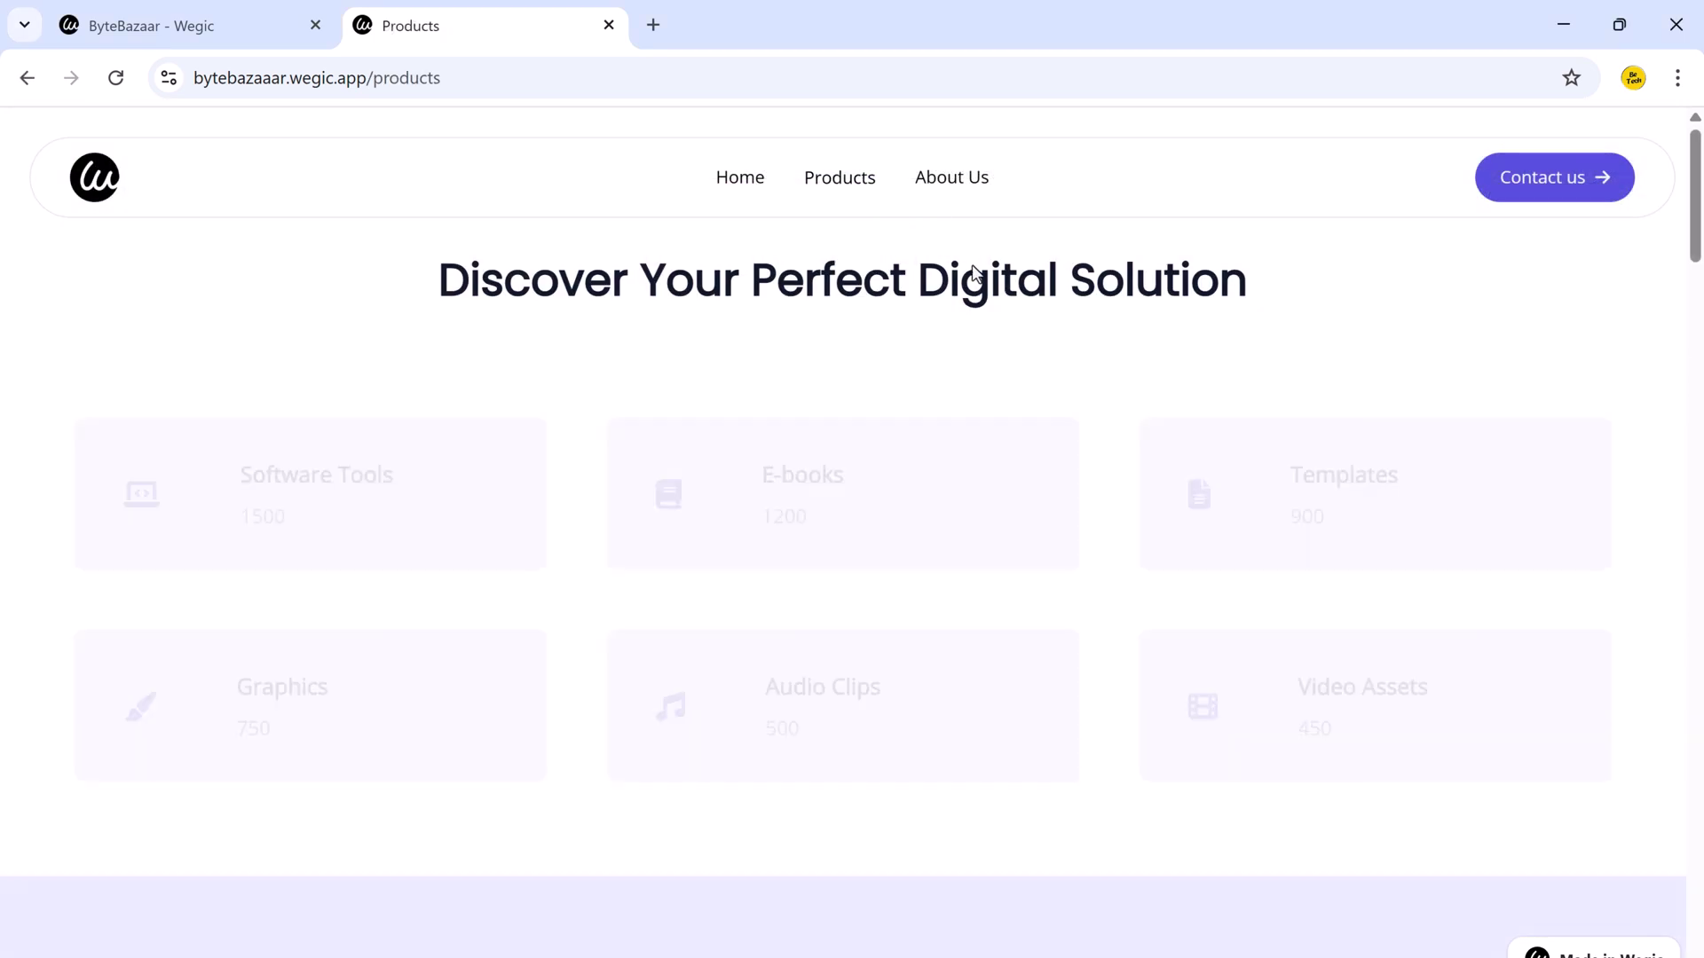
{"action": "scroll", "coordinate": [1131, 459], "scroll_direction": "down", "scroll_amount": 8}
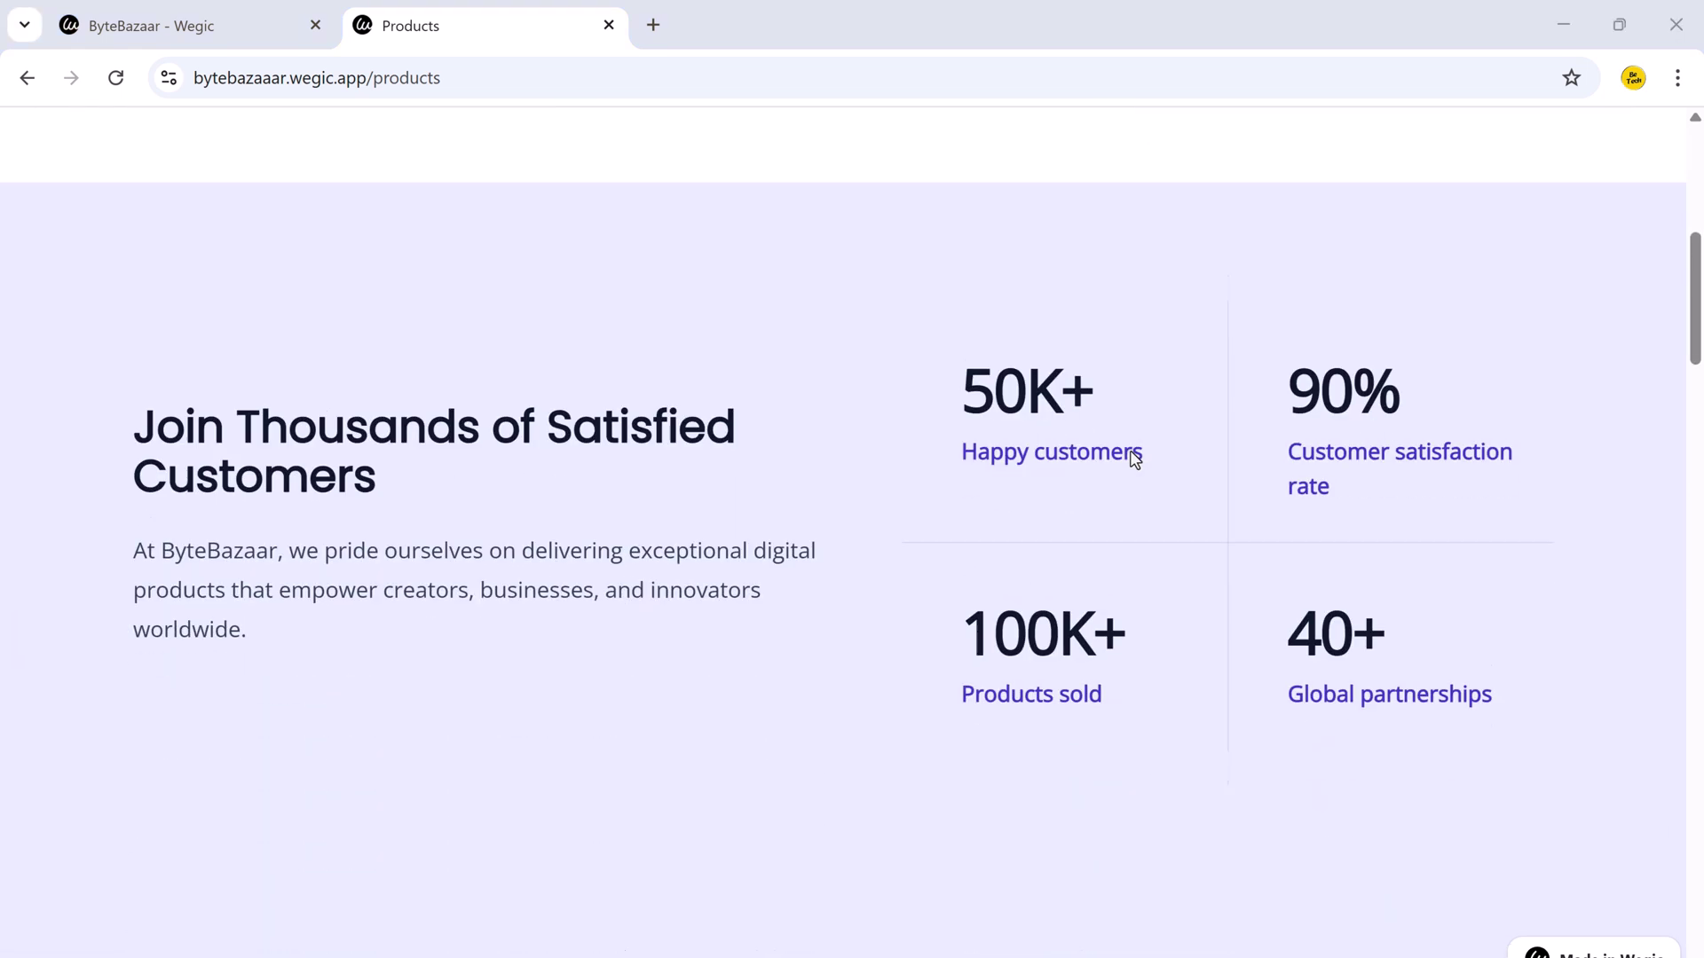
{"action": "scroll", "coordinate": [1135, 459], "scroll_direction": "down", "scroll_amount": 13}
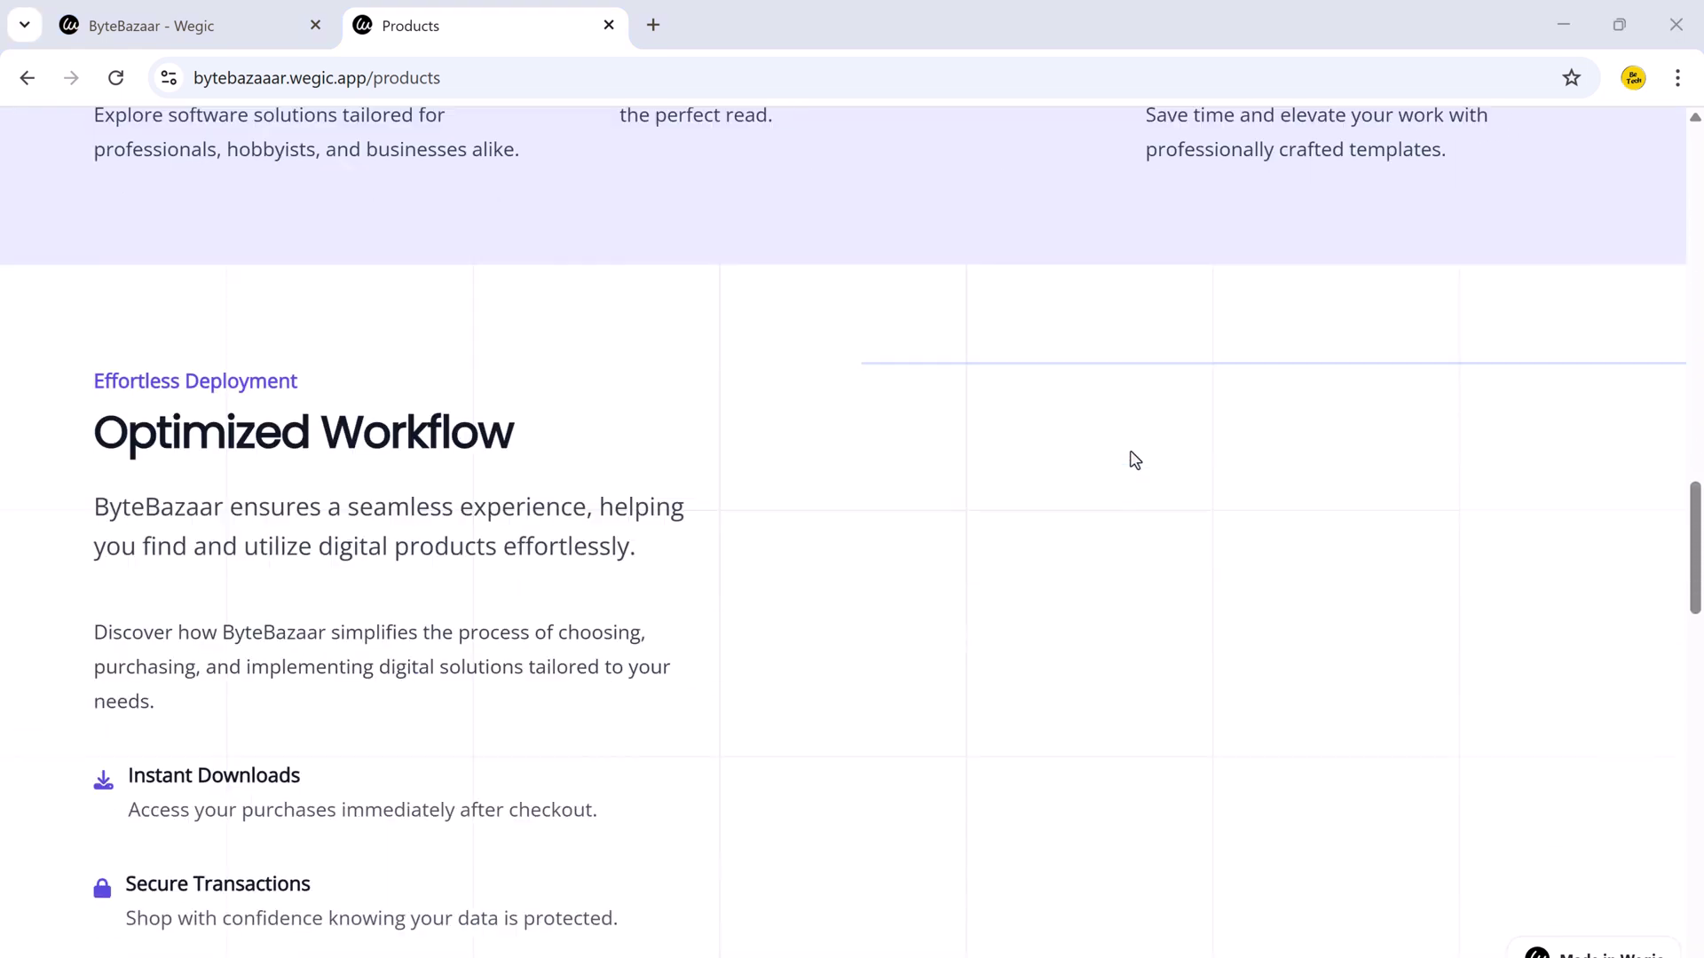
{"action": "scroll", "coordinate": [1134, 459], "scroll_direction": "up", "scroll_amount": 15}
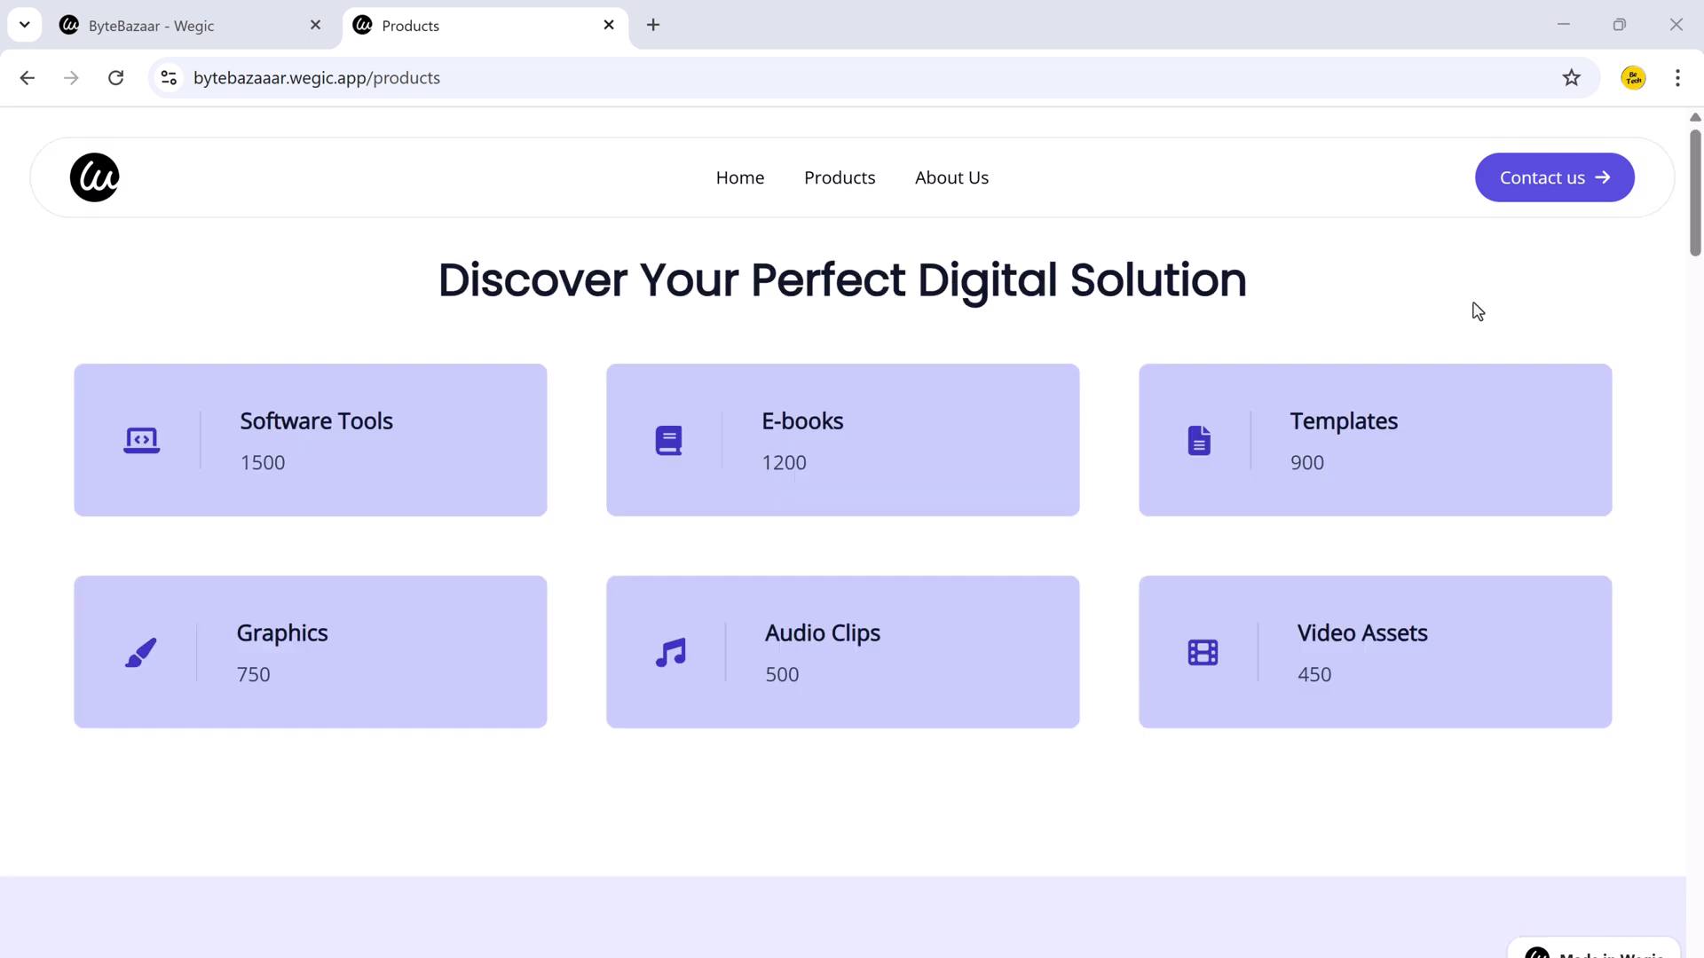
{"action": "scroll", "coordinate": [1601, 334], "scroll_direction": "down", "scroll_amount": 8}
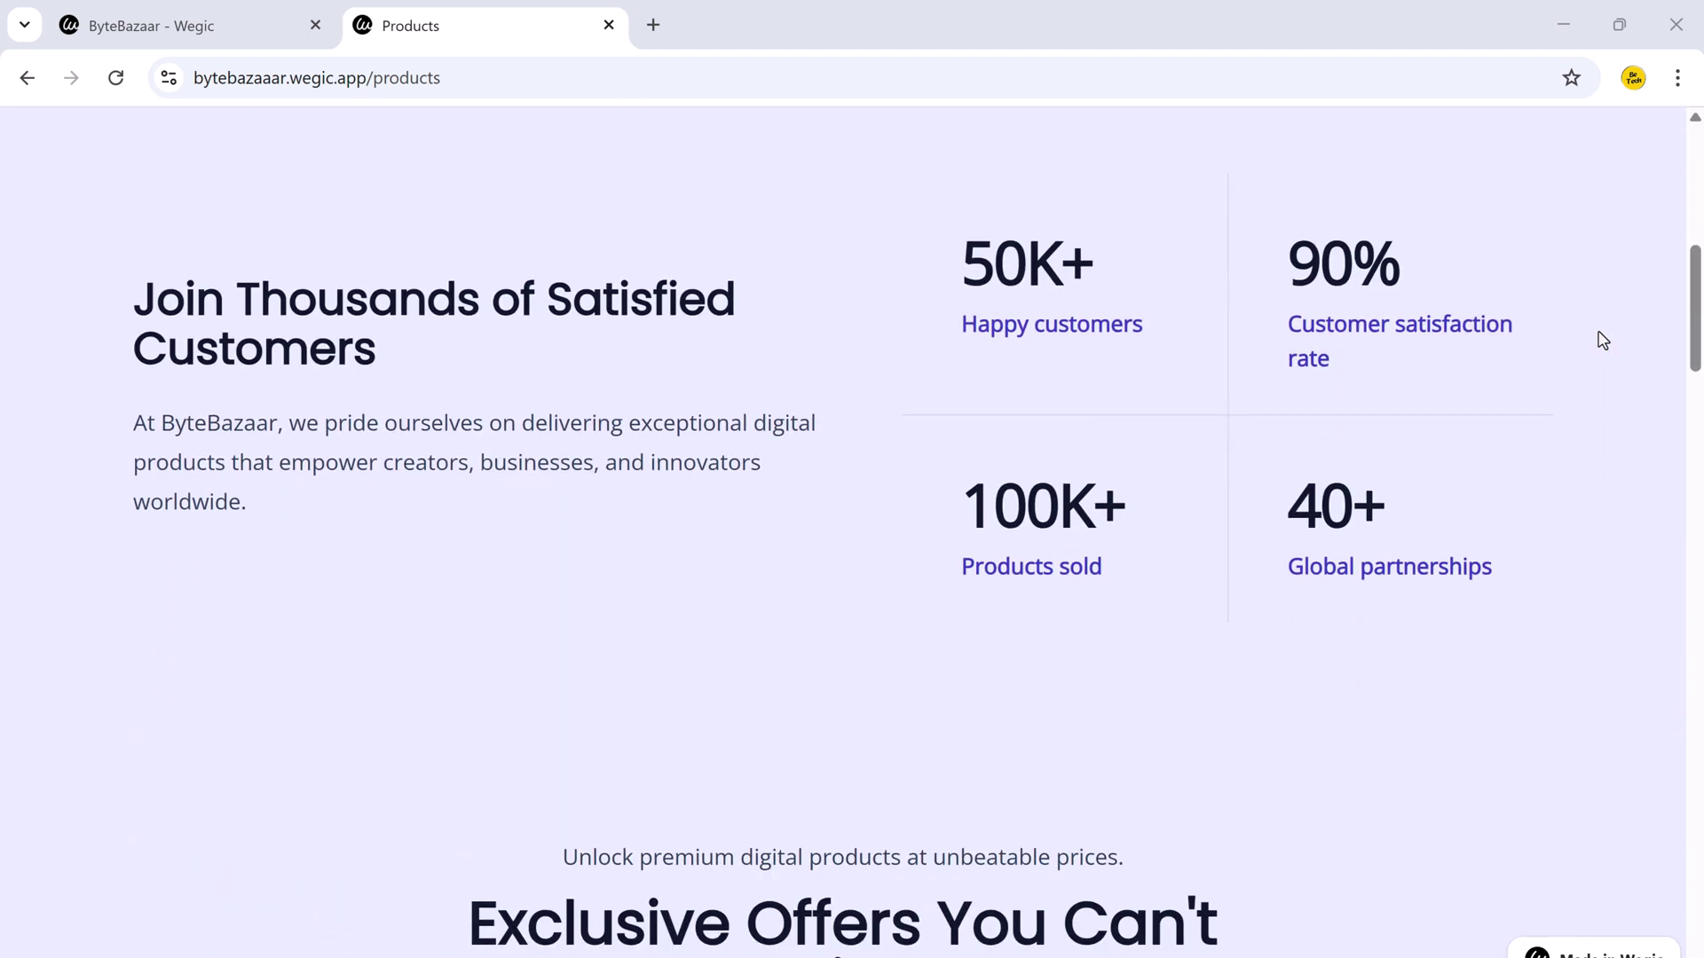
{"action": "scroll", "coordinate": [1601, 340], "scroll_direction": "down", "scroll_amount": 10}
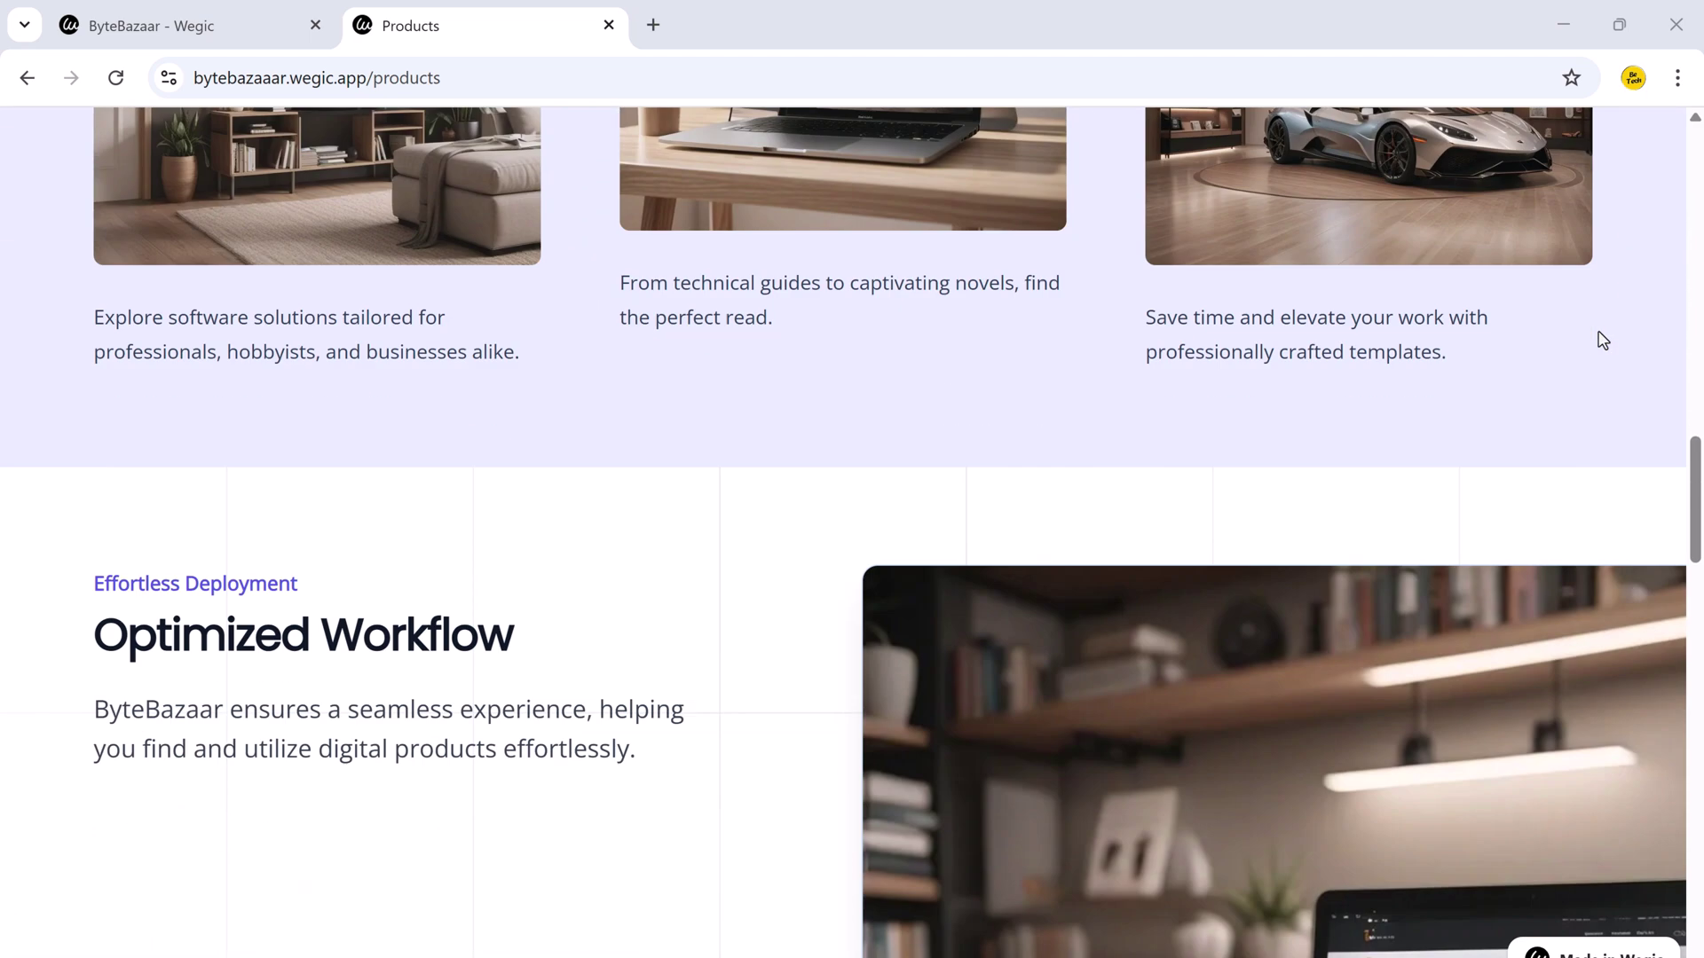
{"action": "scroll", "coordinate": [1603, 340], "scroll_direction": "down", "scroll_amount": 10}
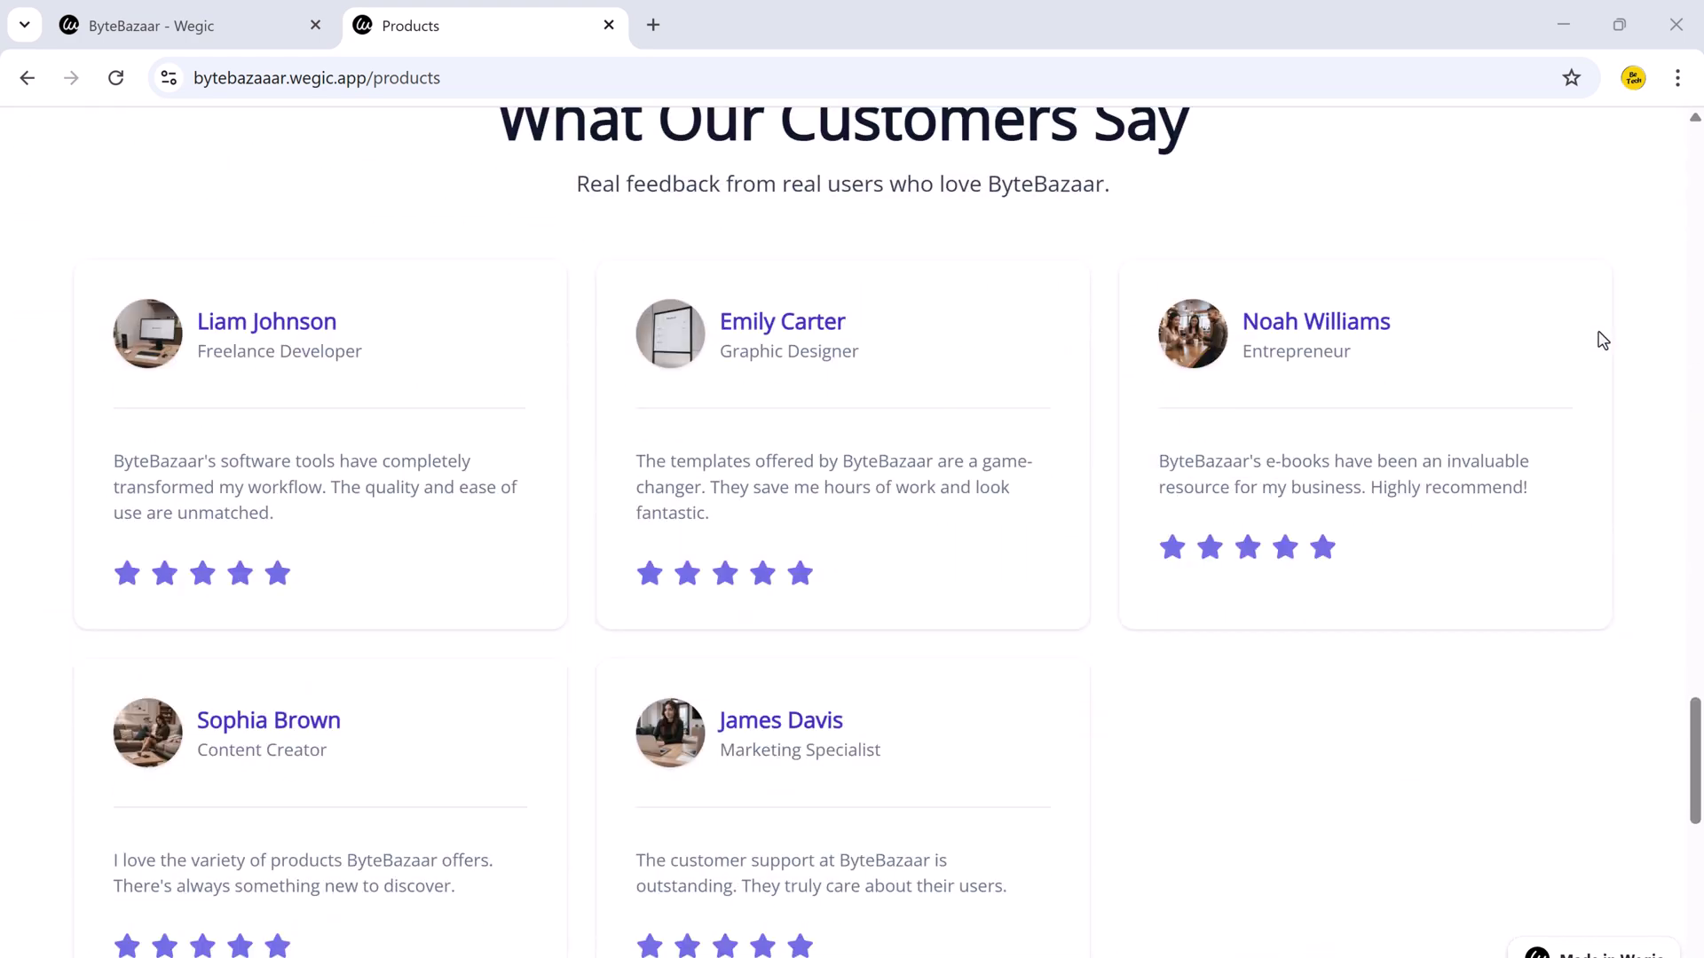
{"action": "scroll", "coordinate": [1602, 340], "scroll_direction": "down", "scroll_amount": 10}
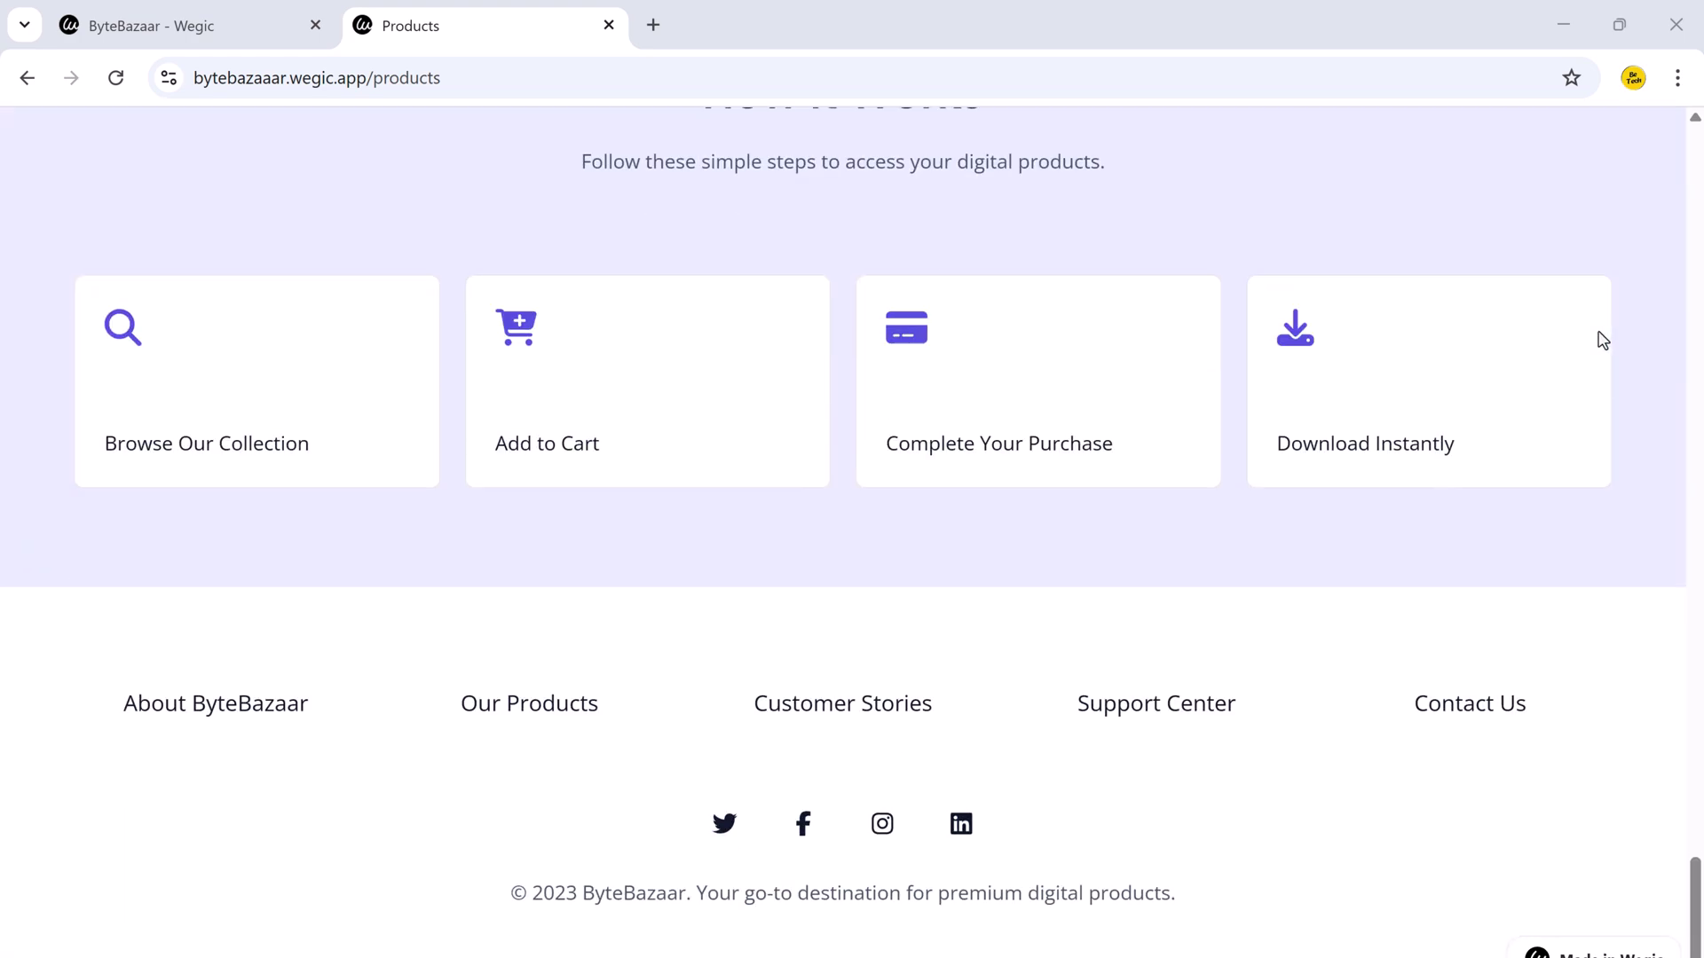
{"action": "scroll", "coordinate": [1603, 340], "scroll_direction": "up", "scroll_amount": 20}
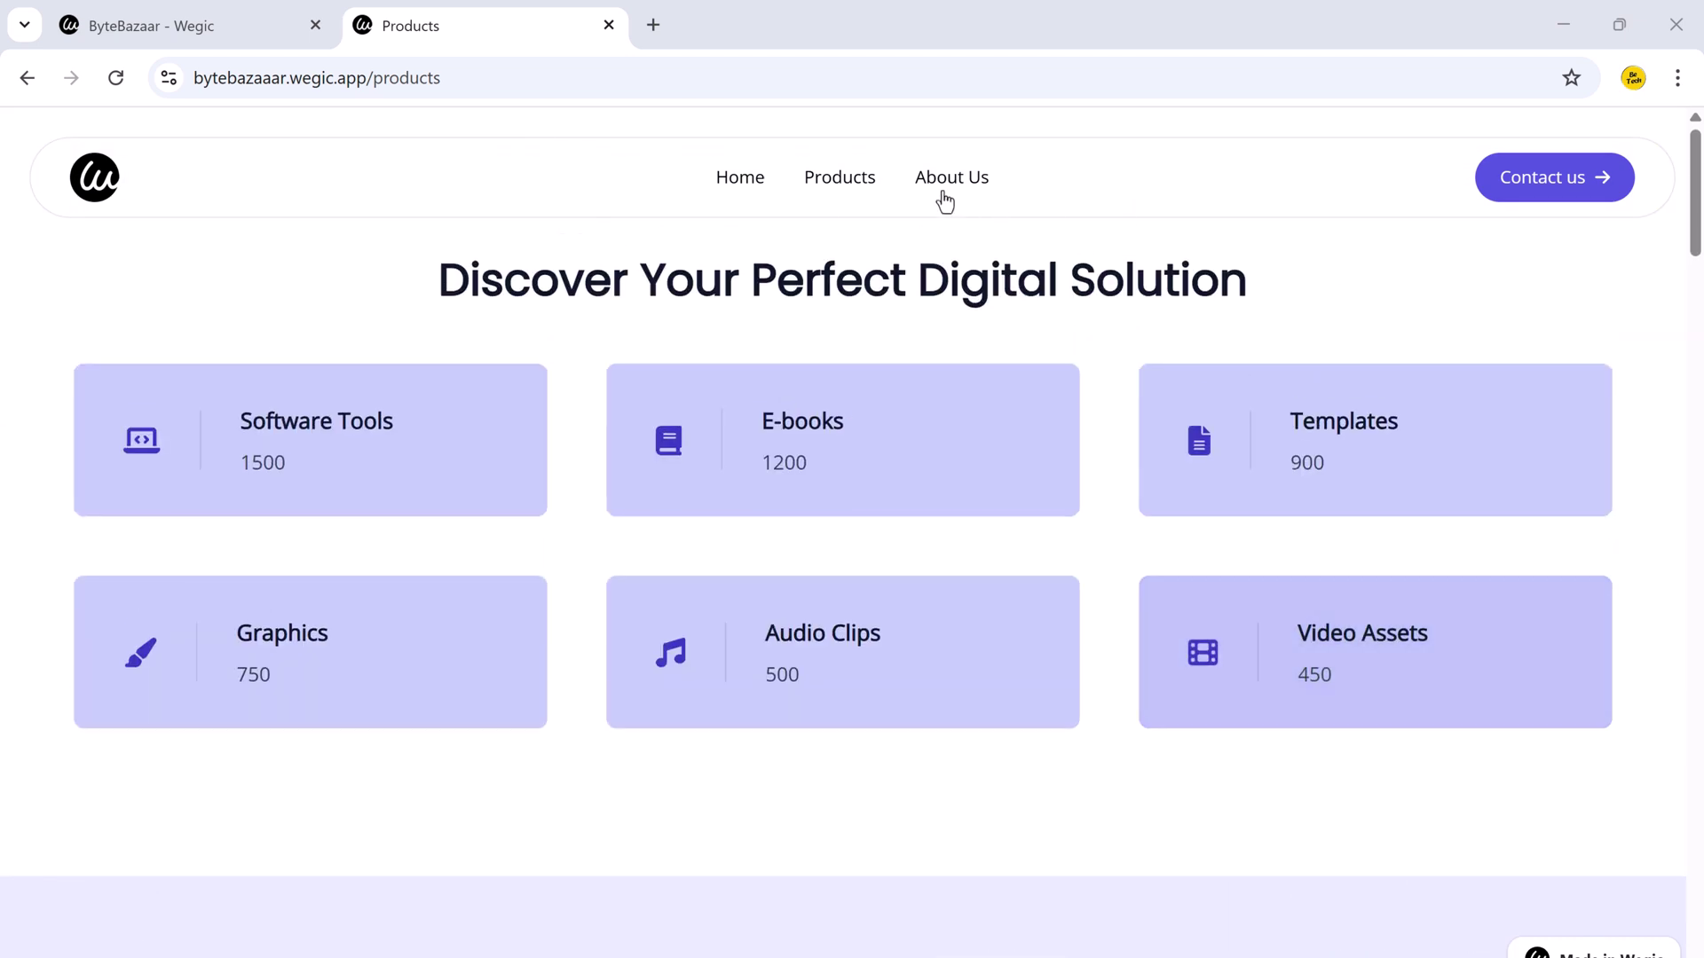
Go to the About Us page and scroll down it
{"action": "left_click", "coordinate": [942, 190]}
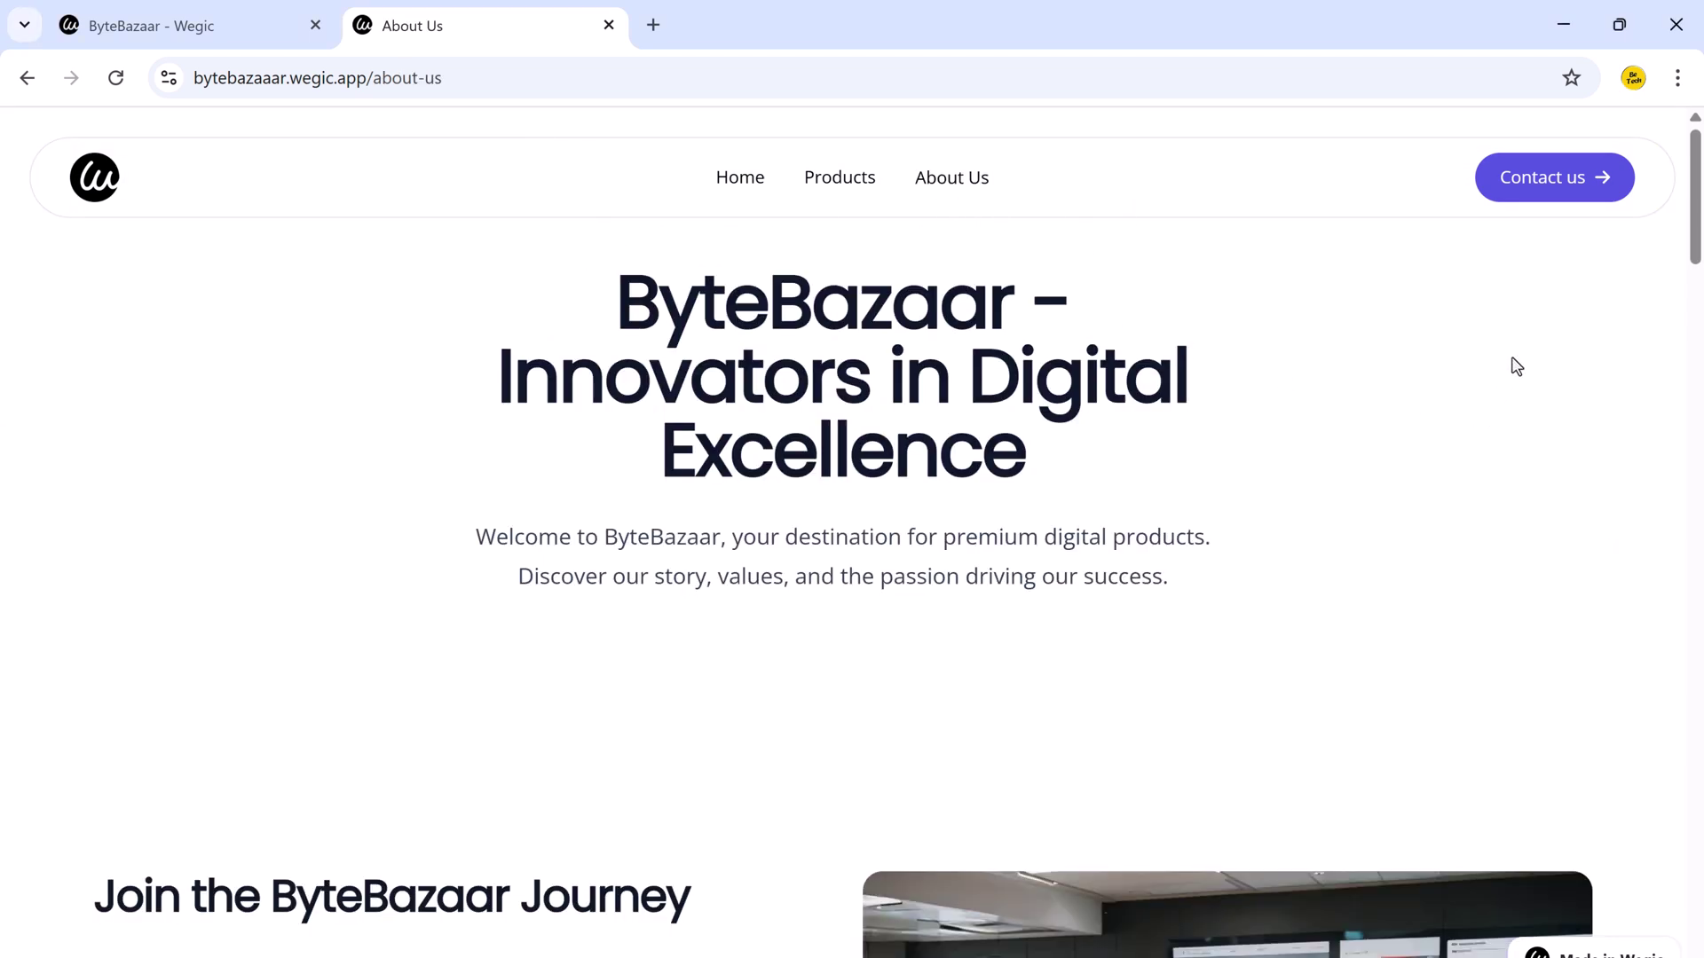
{"action": "scroll", "coordinate": [1514, 365], "scroll_direction": "down", "scroll_amount": 9}
{"action": "scroll", "coordinate": [1514, 365], "scroll_direction": "down", "scroll_amount": 10}
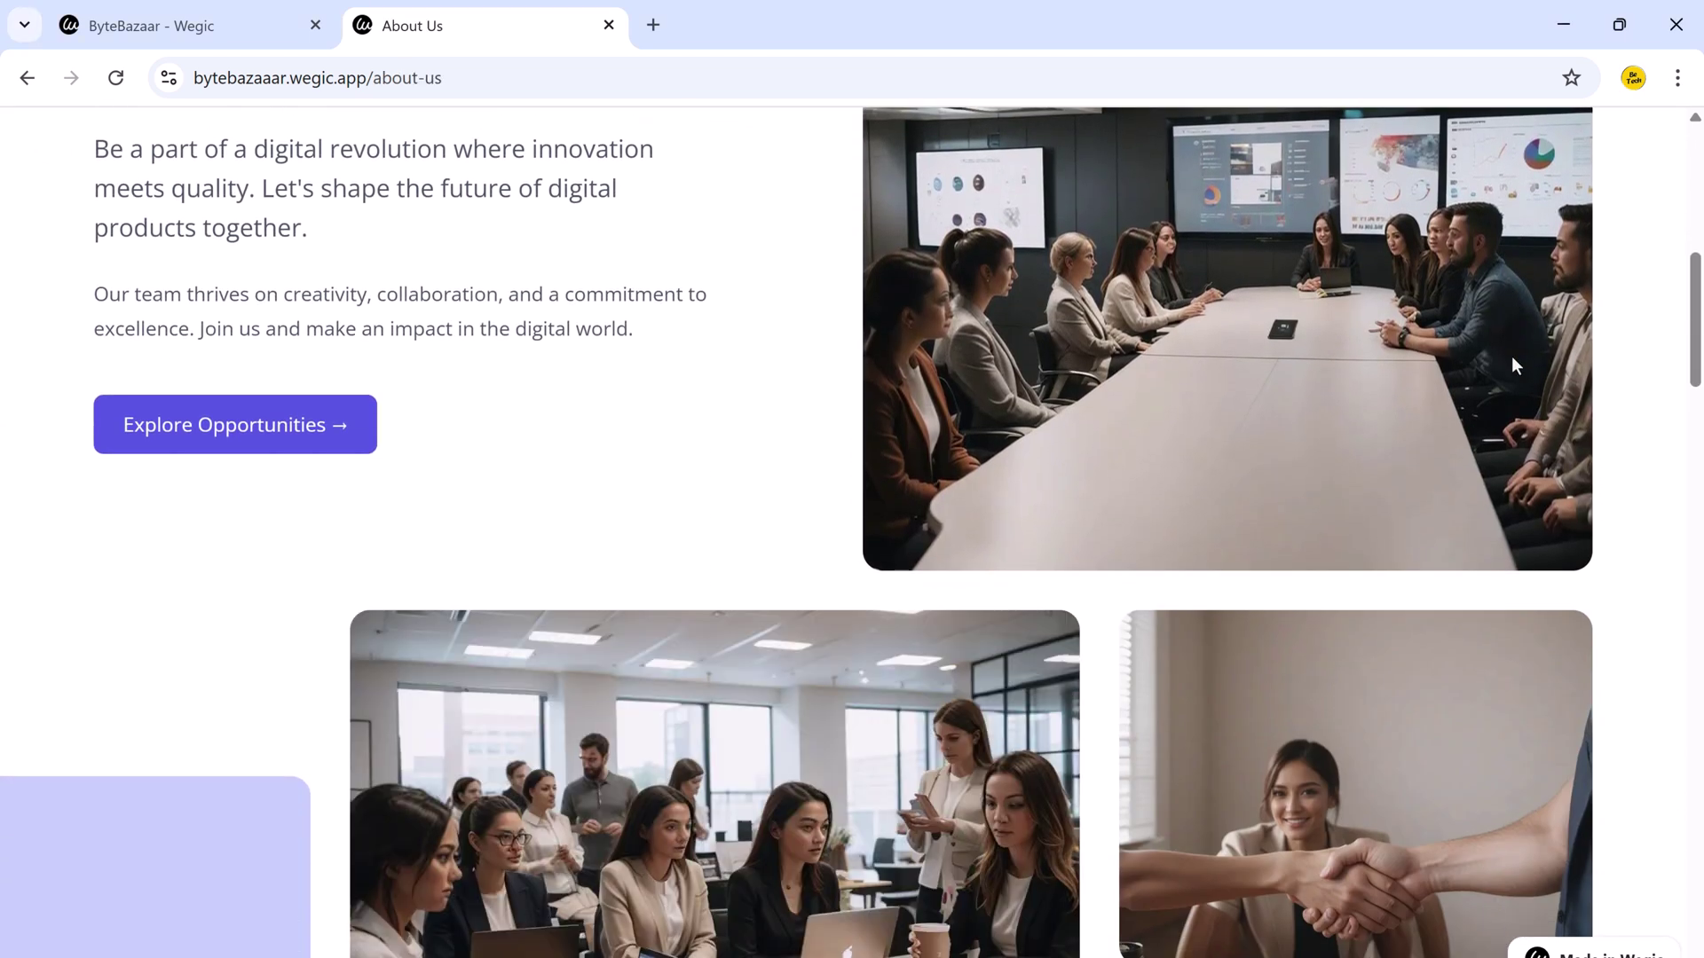